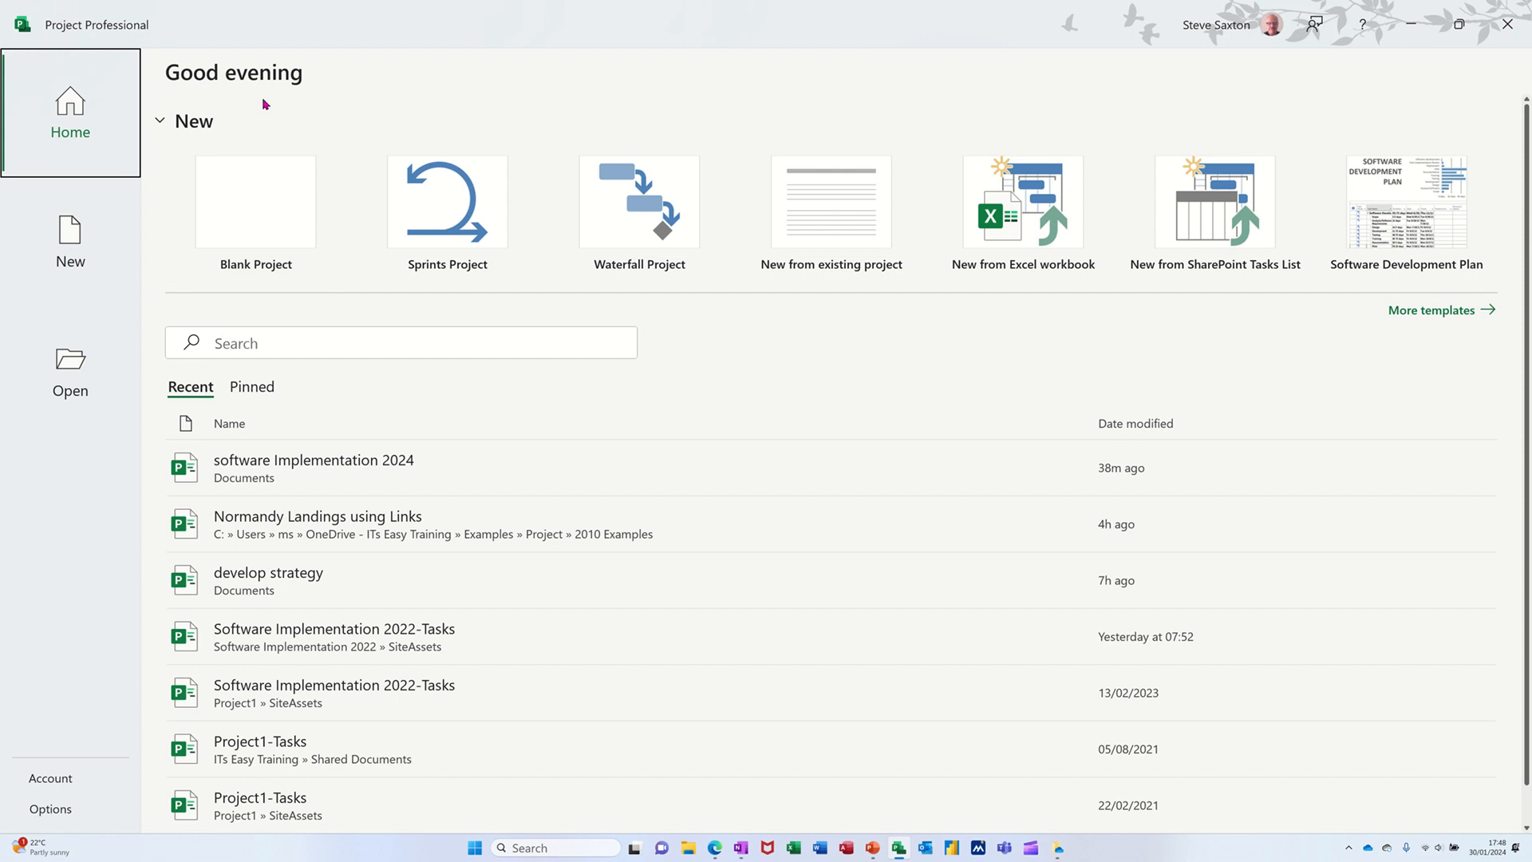
Create a blank project and set the Gantt Chart text size for all items to 18
left_click(264, 204)
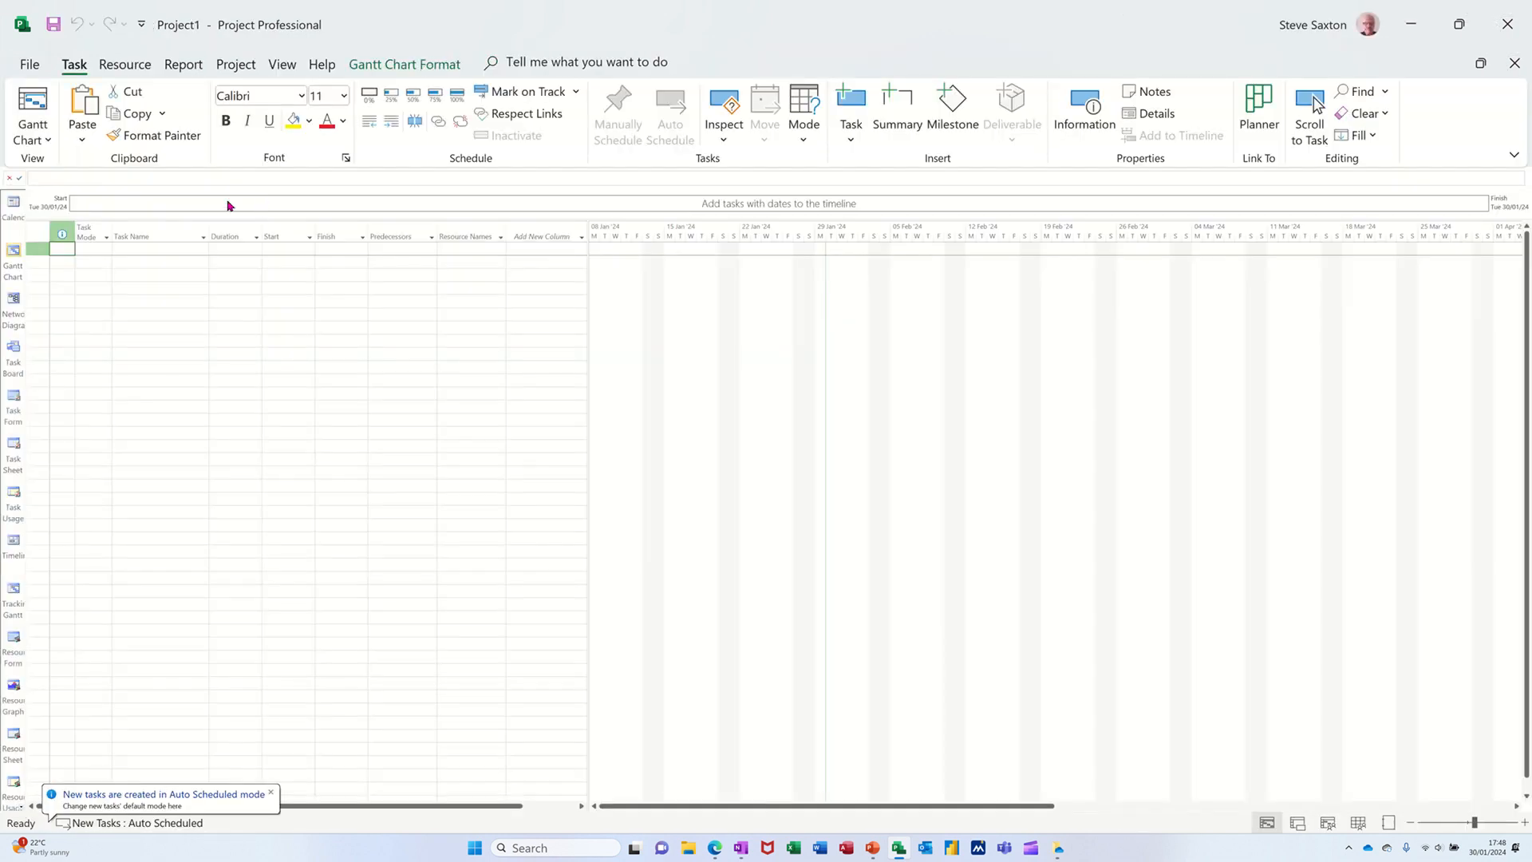
left_click(404, 65)
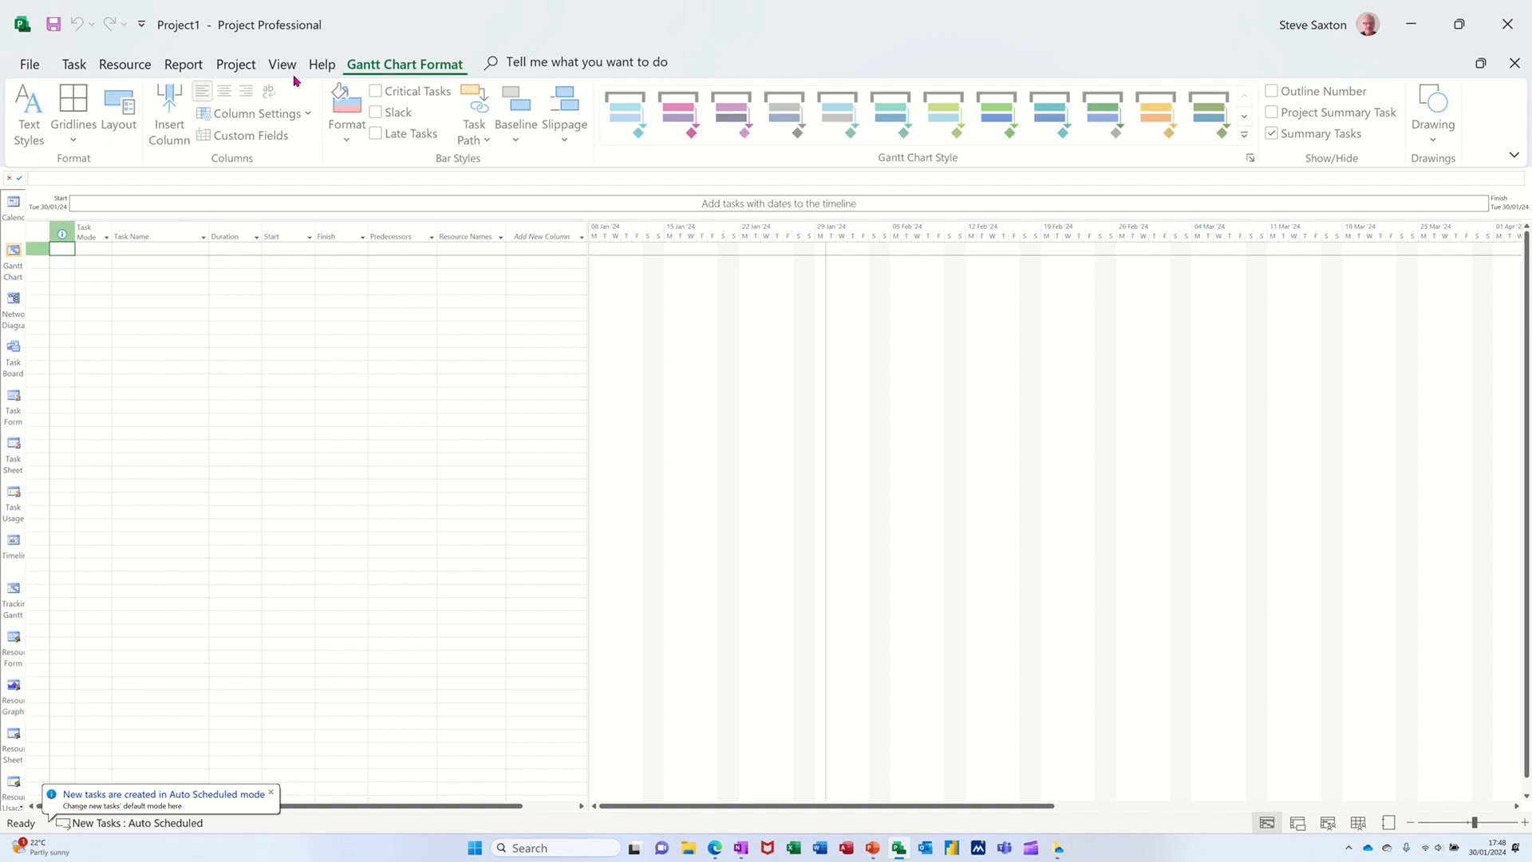
left_click(40, 109)
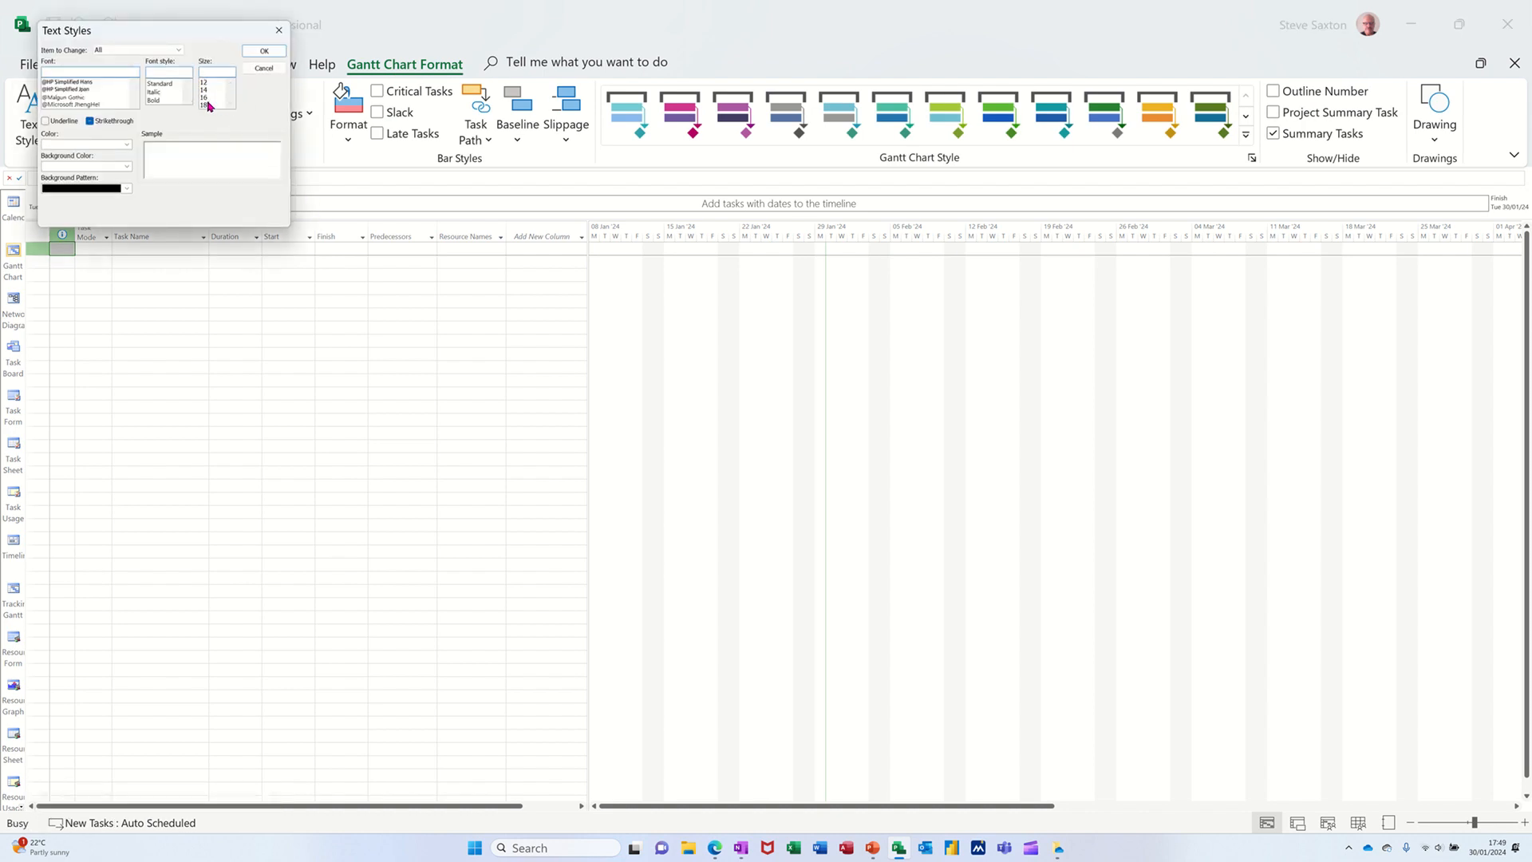
left_click(205, 105)
left_click(264, 51)
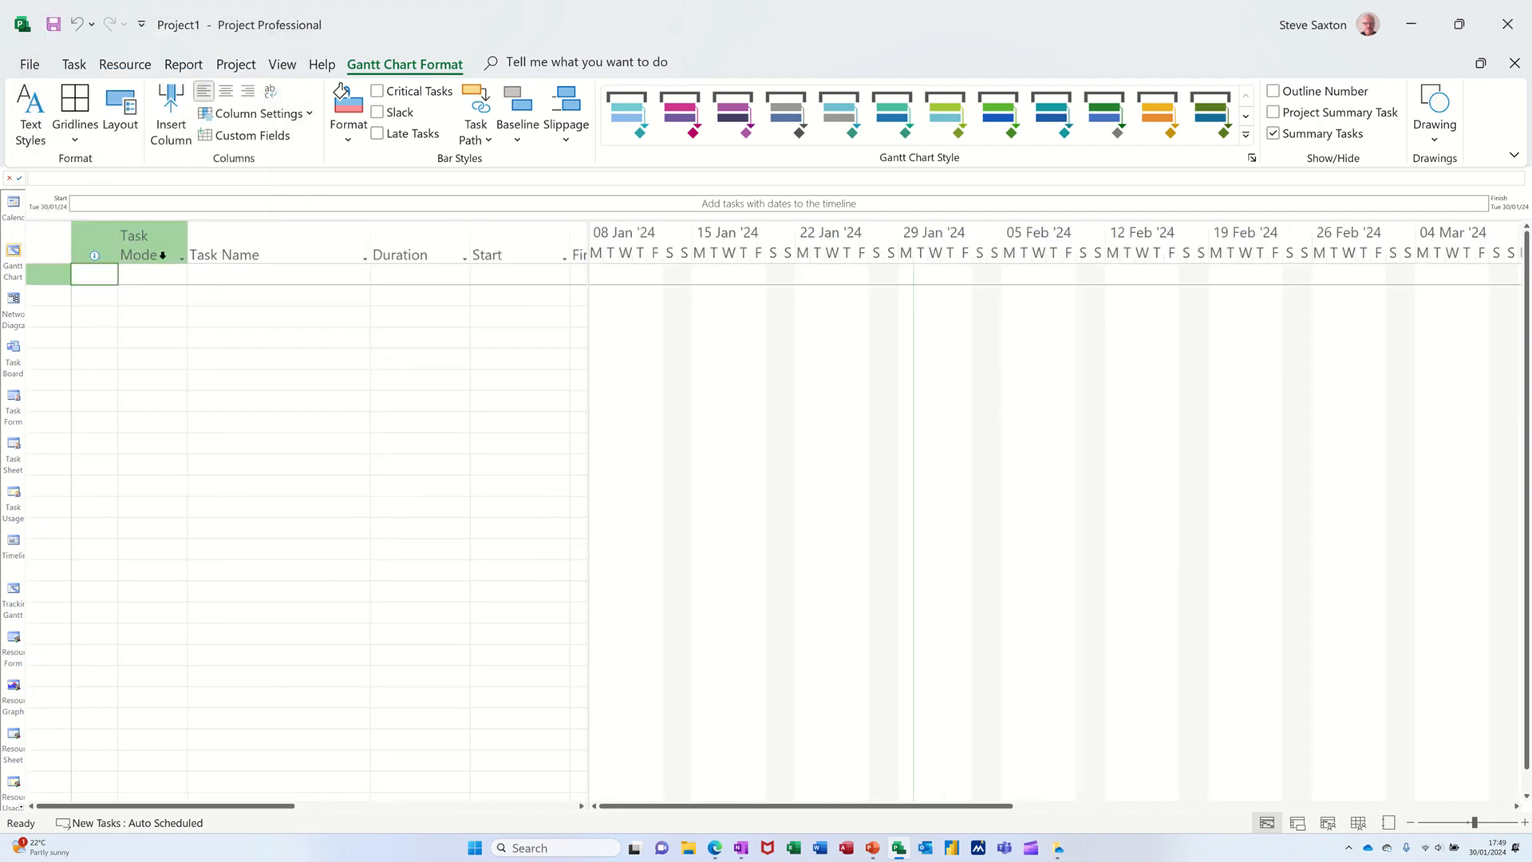
Enter three task names in the first rows: Project A, Task A and Task B
left_click(243, 274)
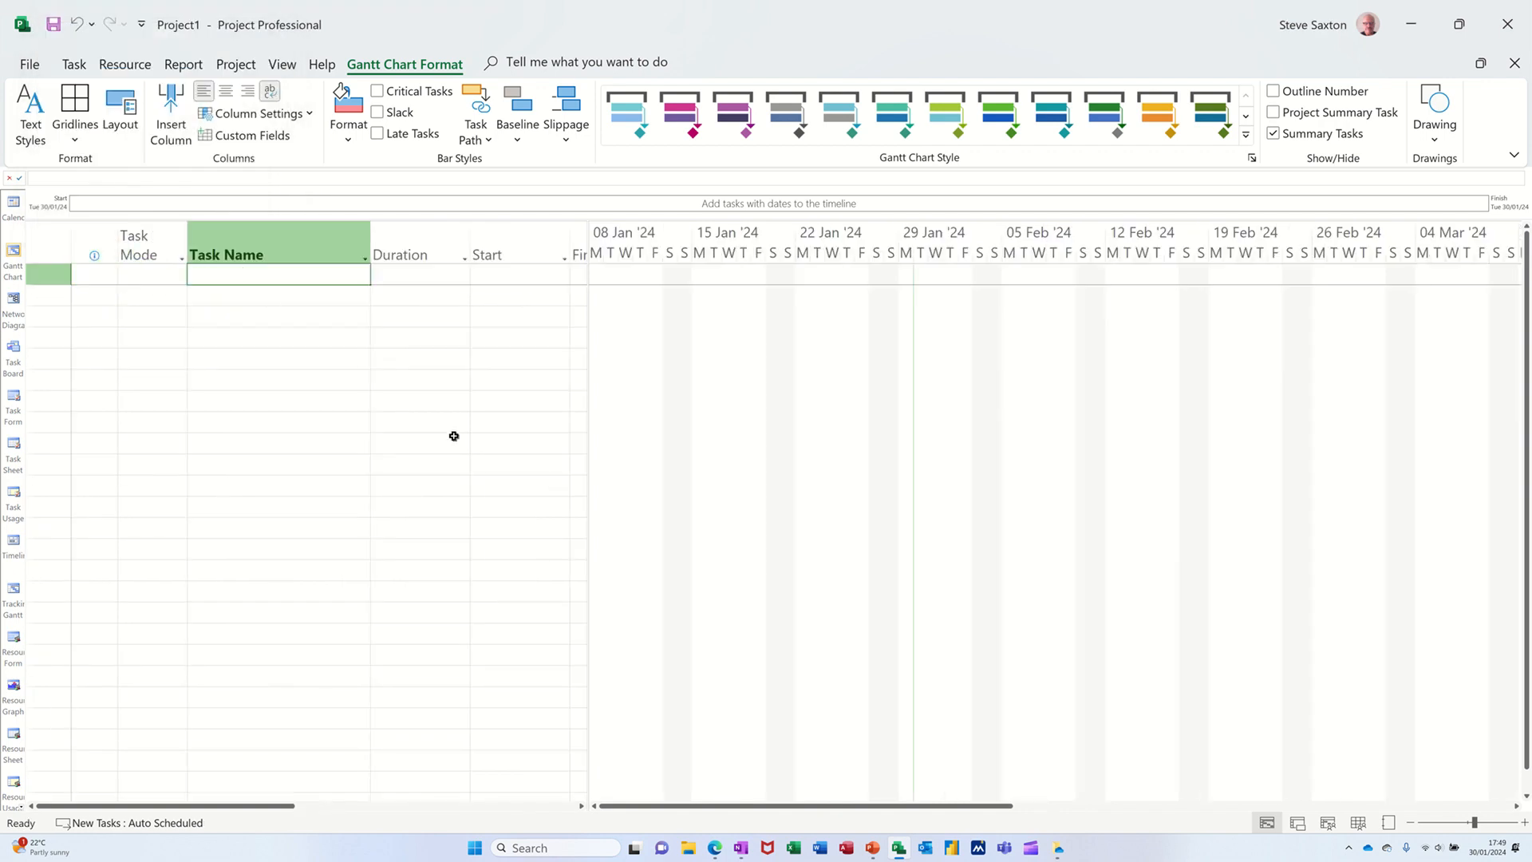
type("Project ")
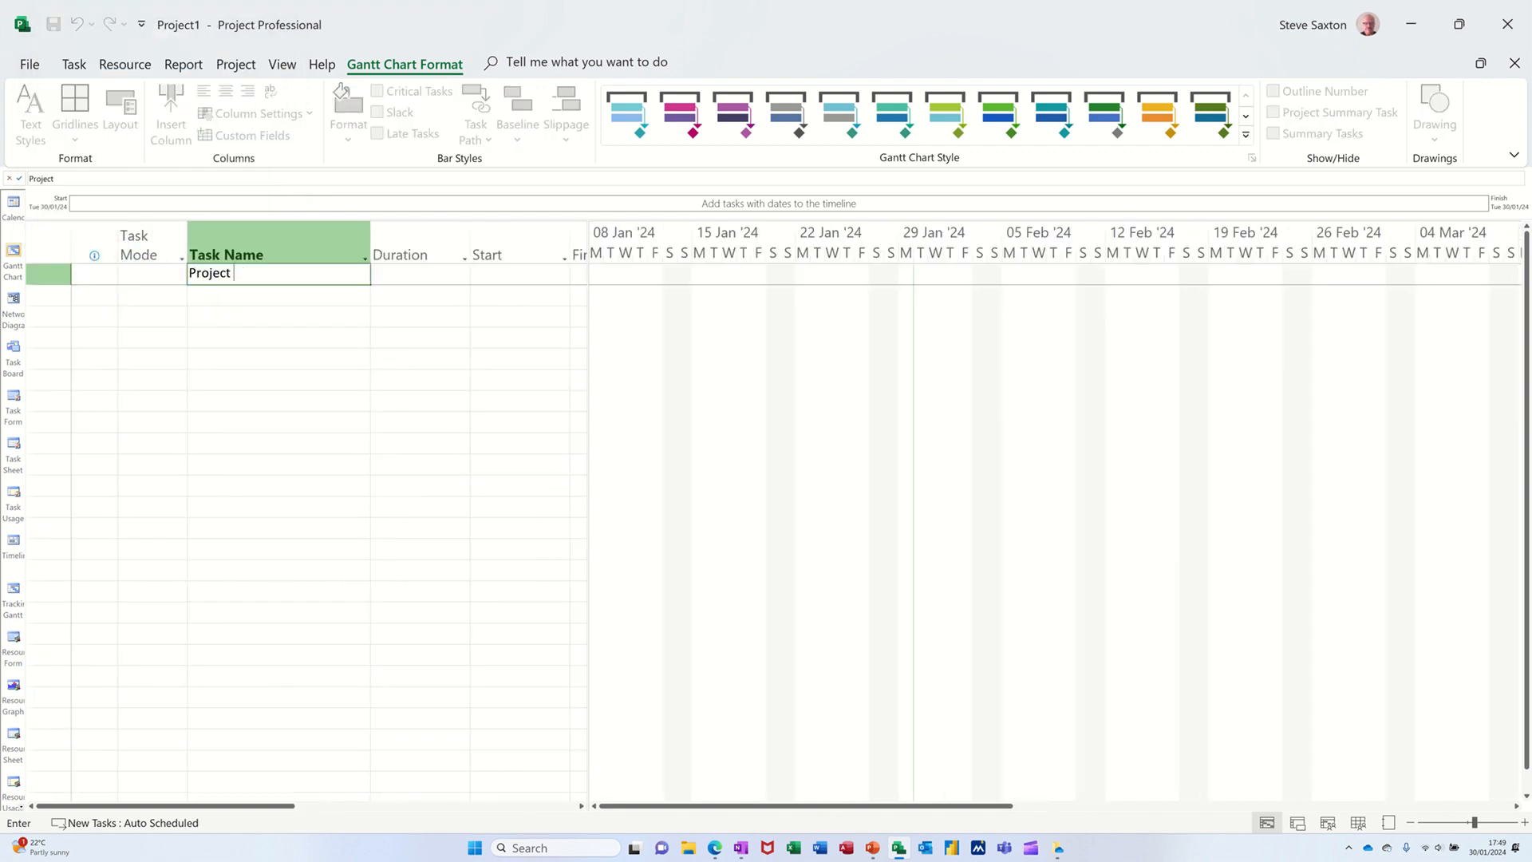
type("A")
key("Return")
type("Task")
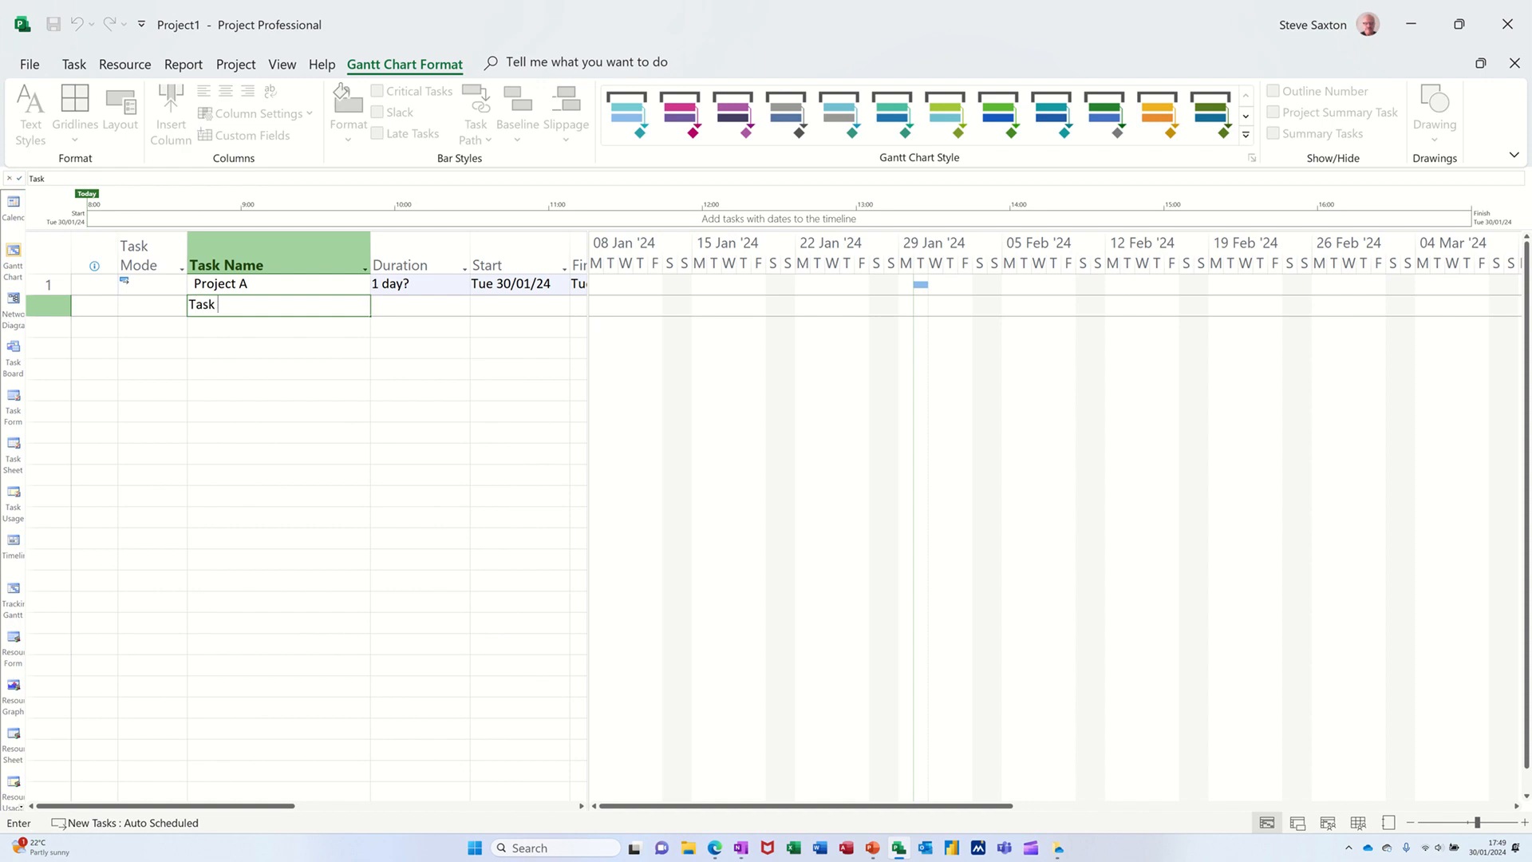
type(" A")
key("Return")
type("Task")
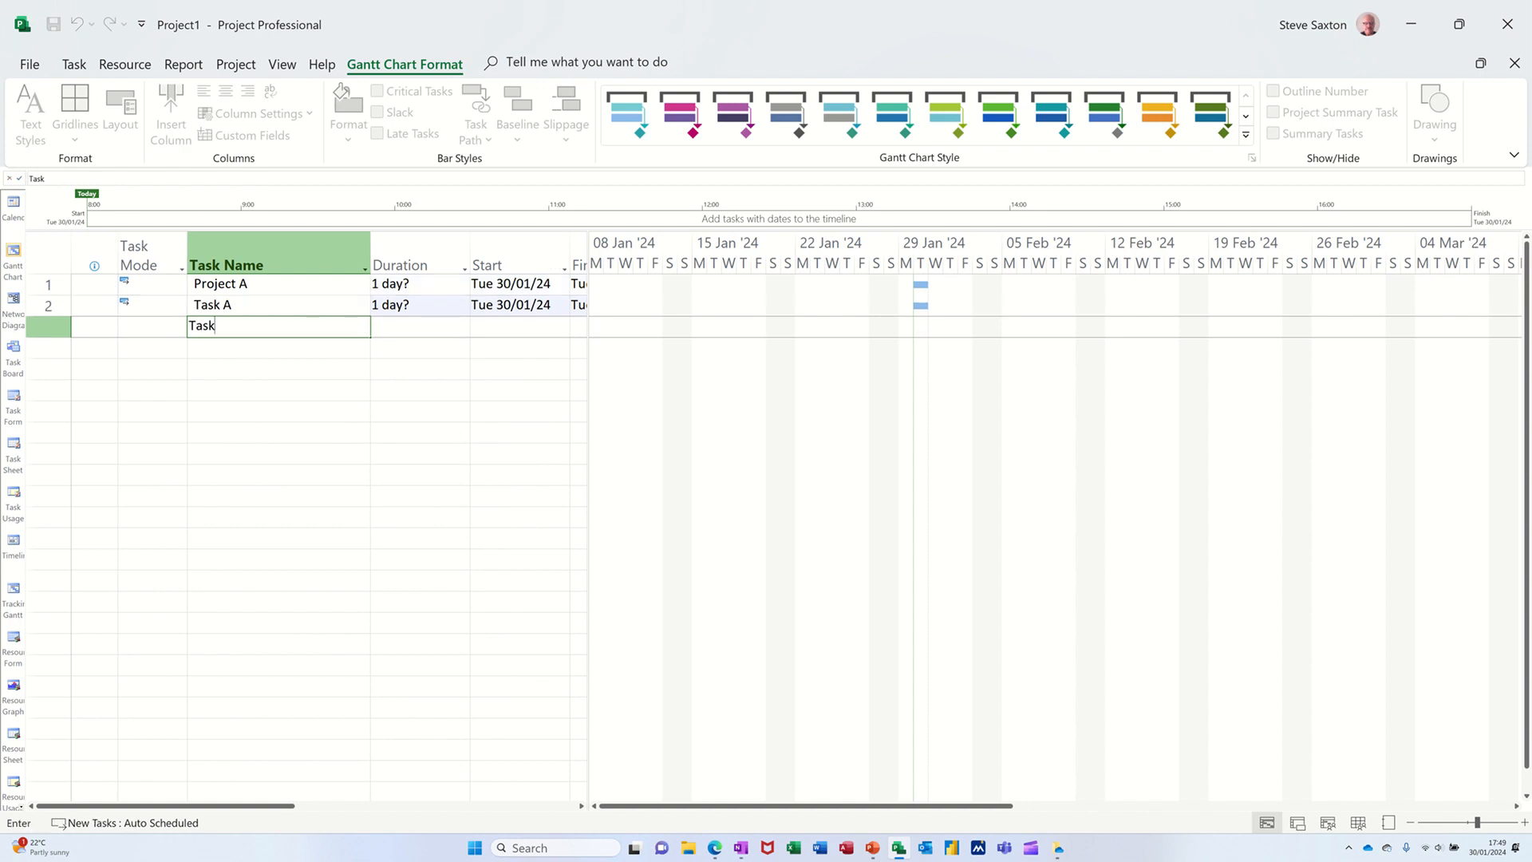
type(" B")
key("Return")
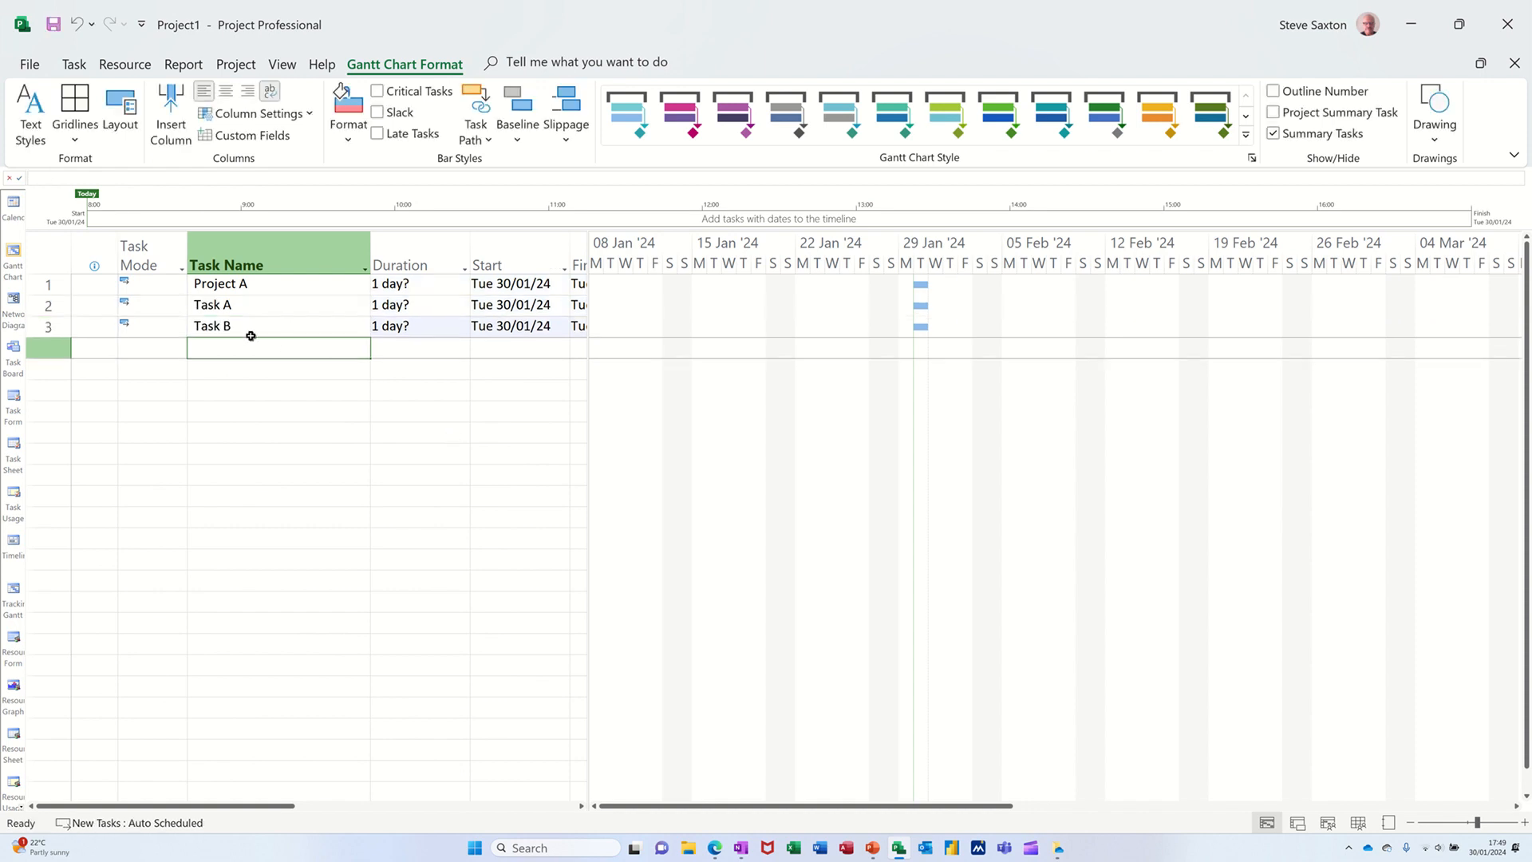
Indent Task A and Task B as subtasks of Project A
left_click_drag(231, 301, 233, 326)
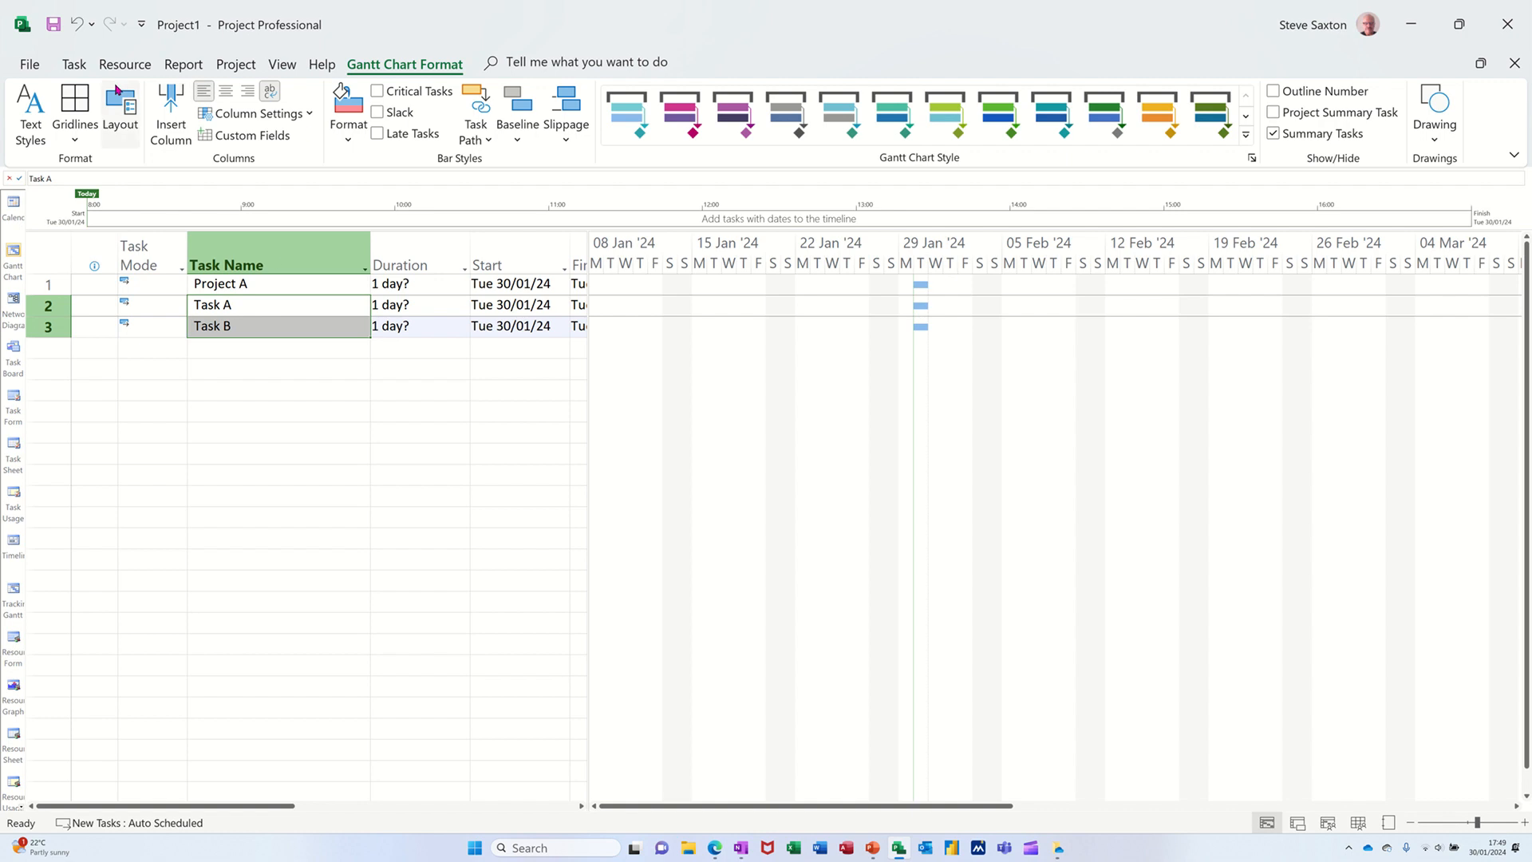
left_click(74, 64)
left_click(390, 128)
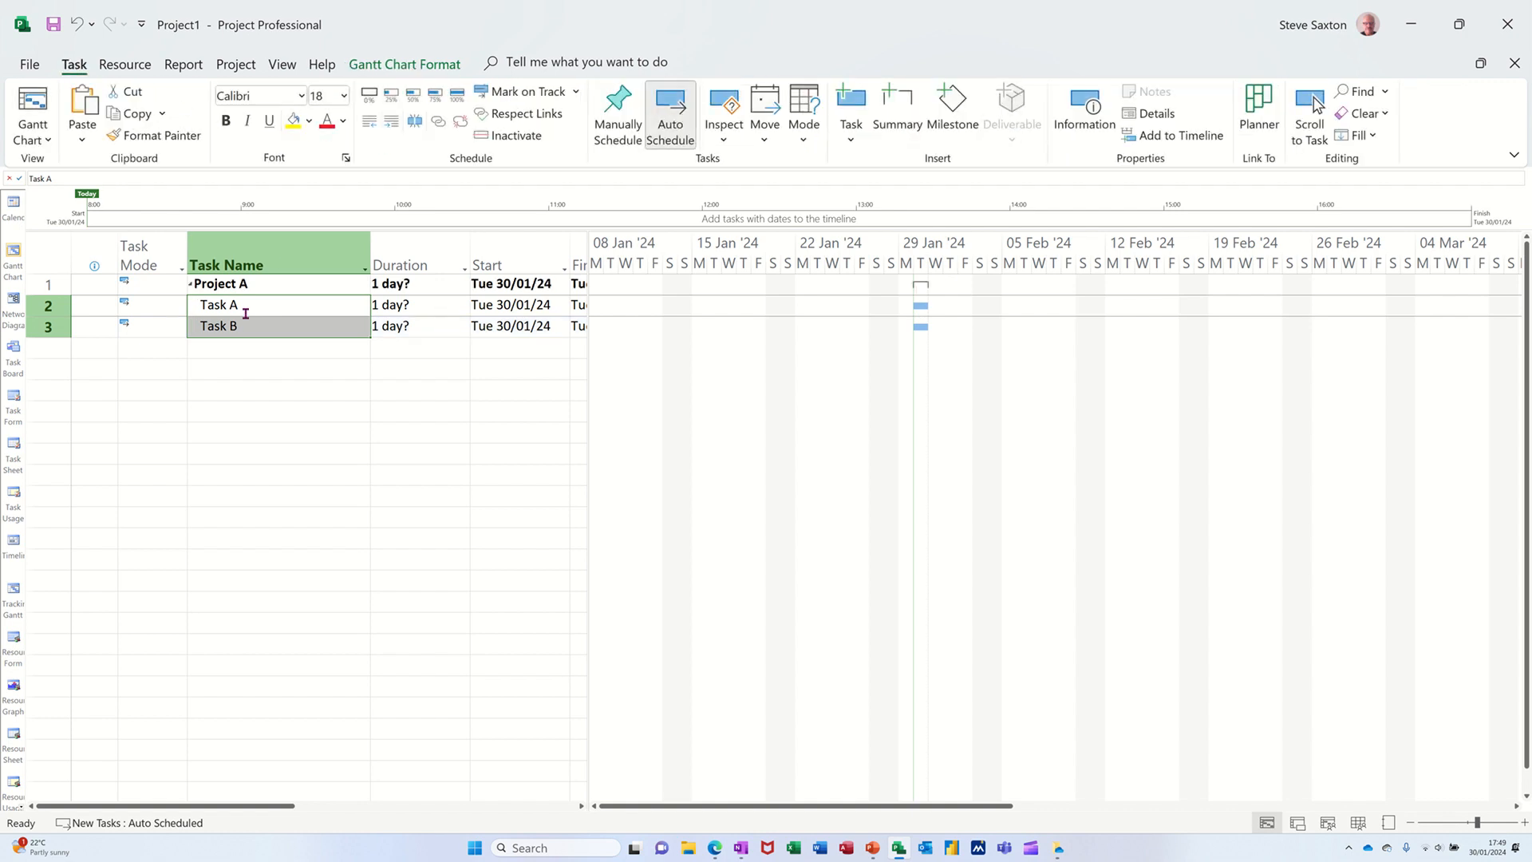
Set the durations of Task A and Task B to 1 day each
left_click(403, 314)
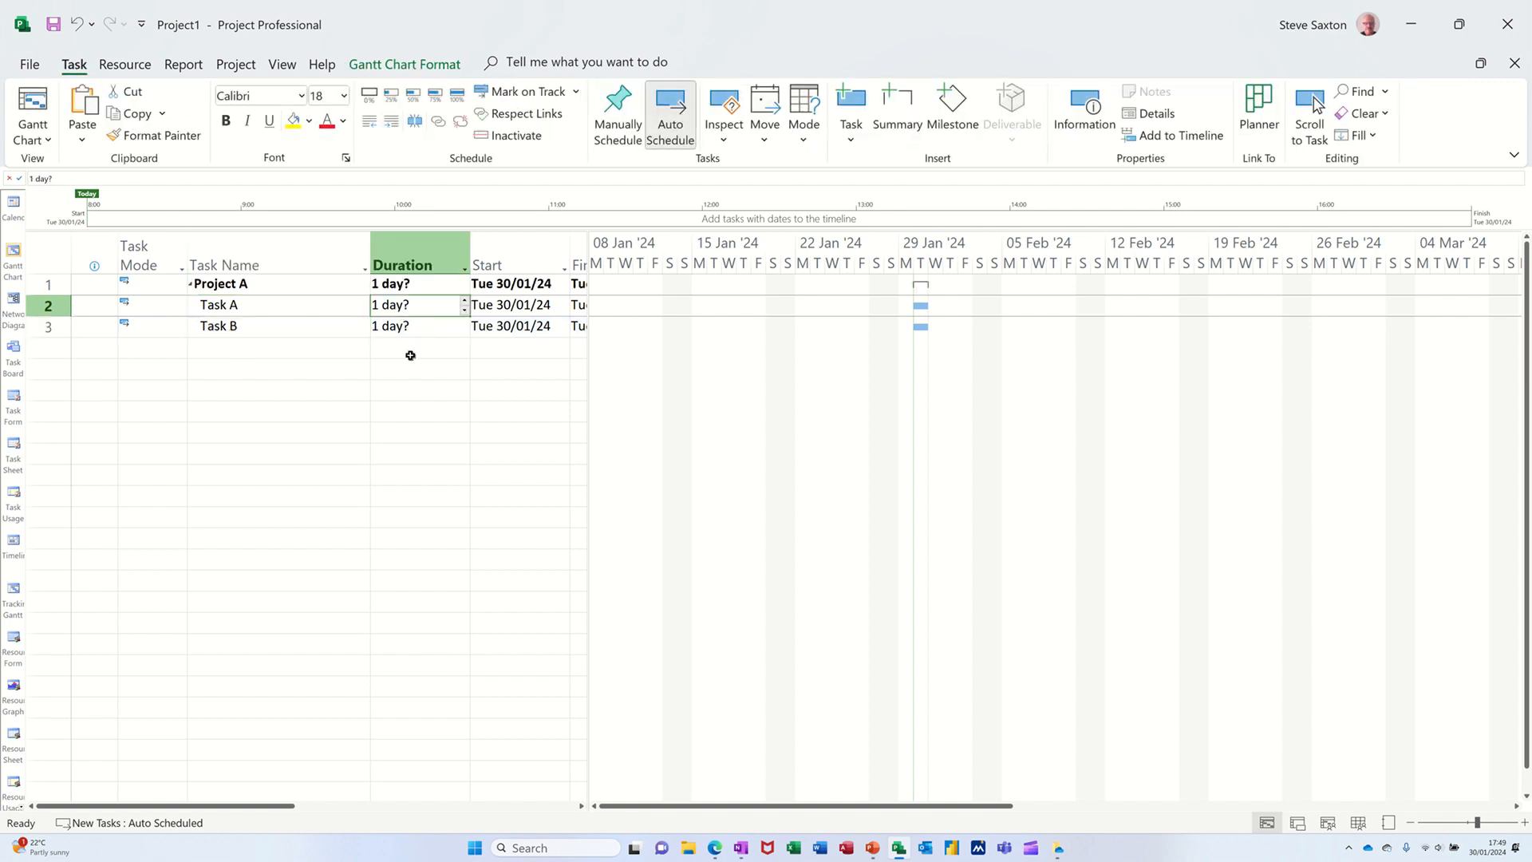
type("1")
key("Return")
type("1")
key("Return")
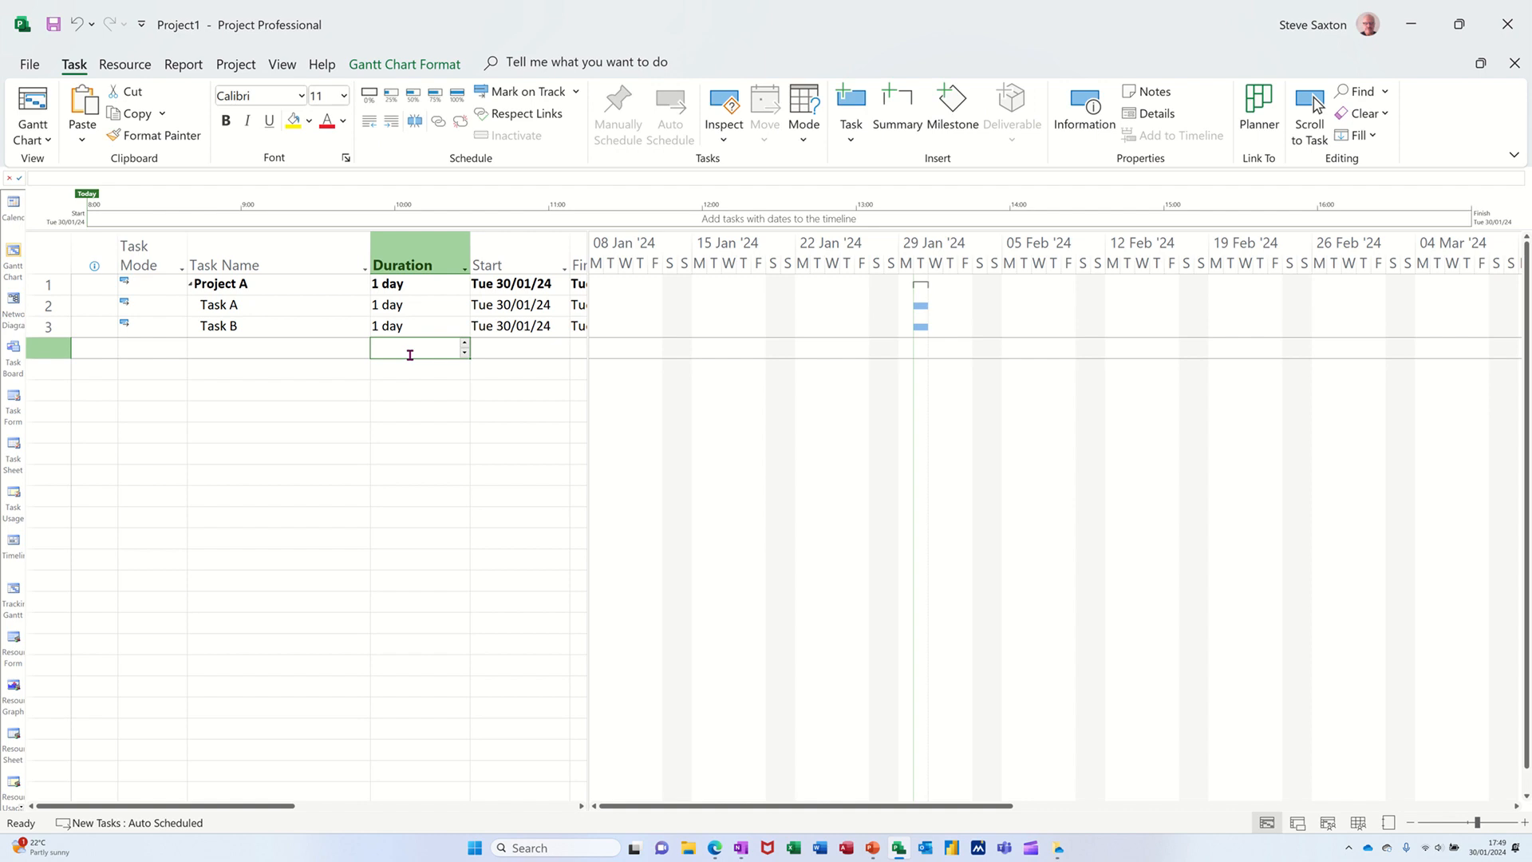
Show the Resource Sheet and enlarge the text size for all of its items
left_click(1358, 822)
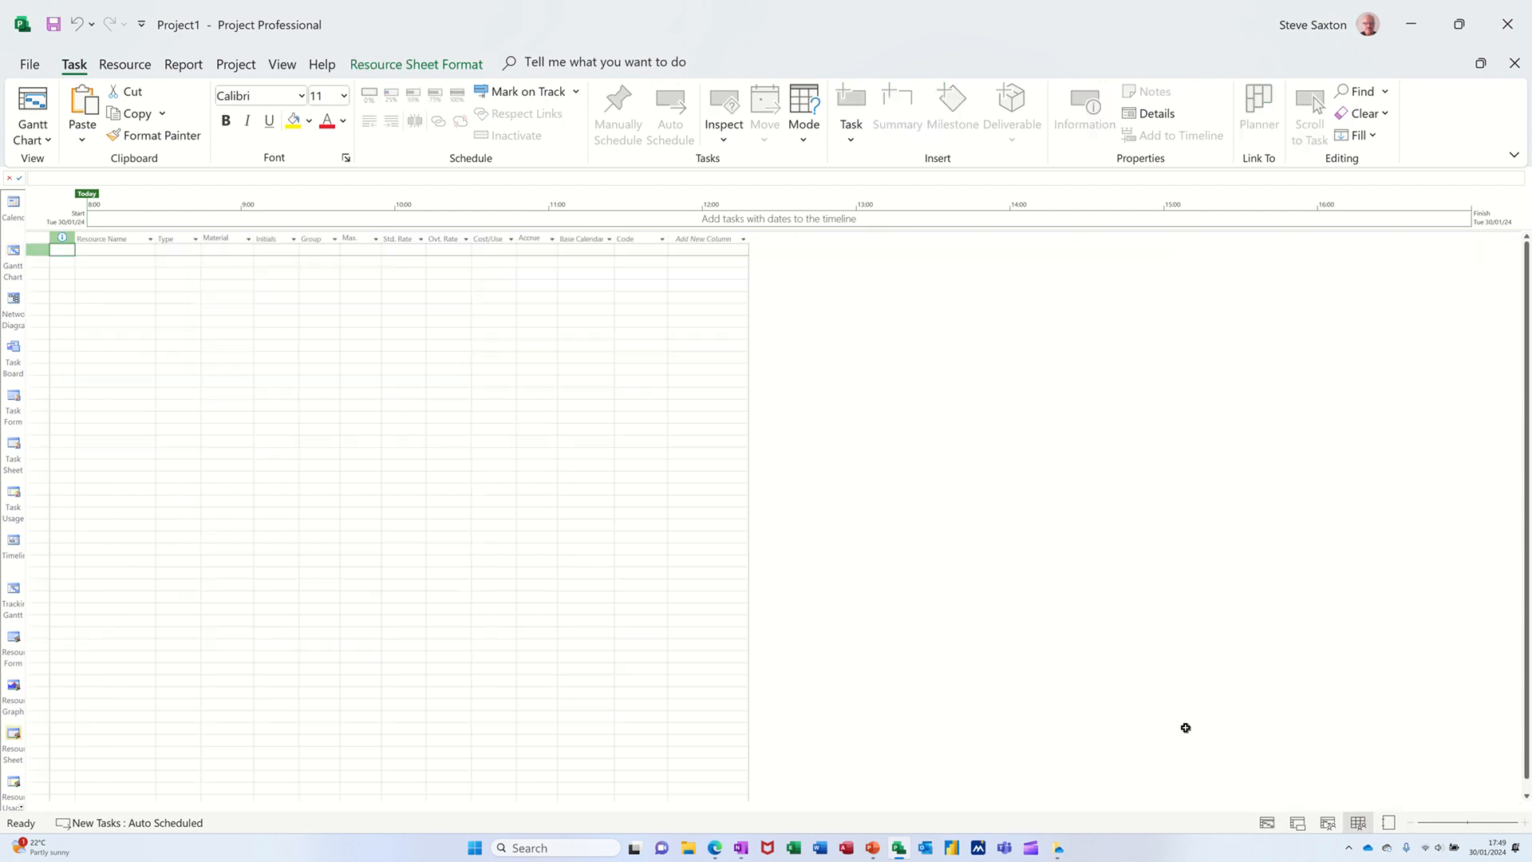
left_click(136, 254)
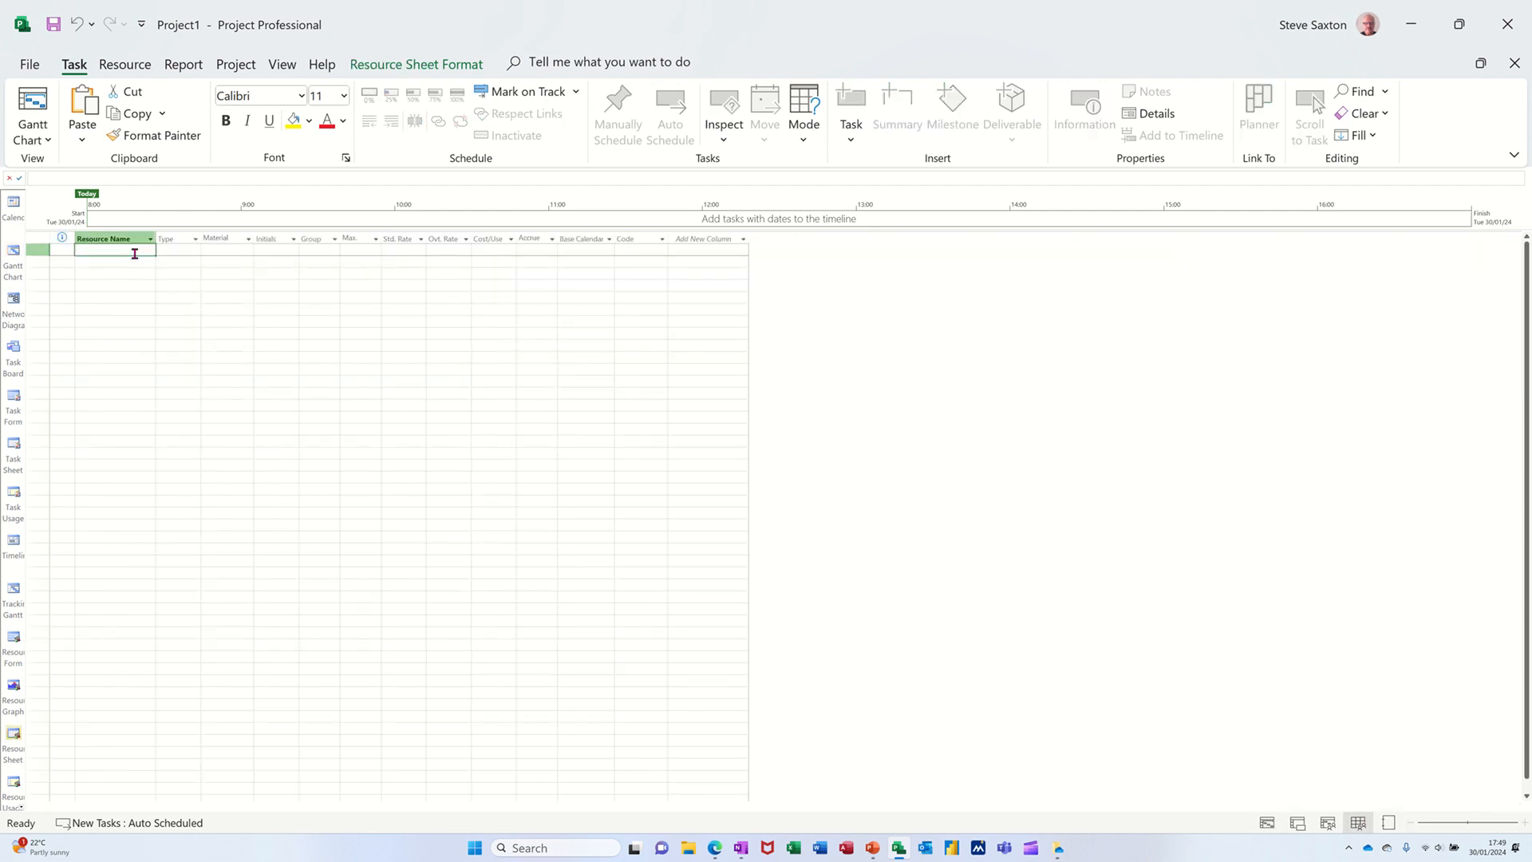
left_click(411, 67)
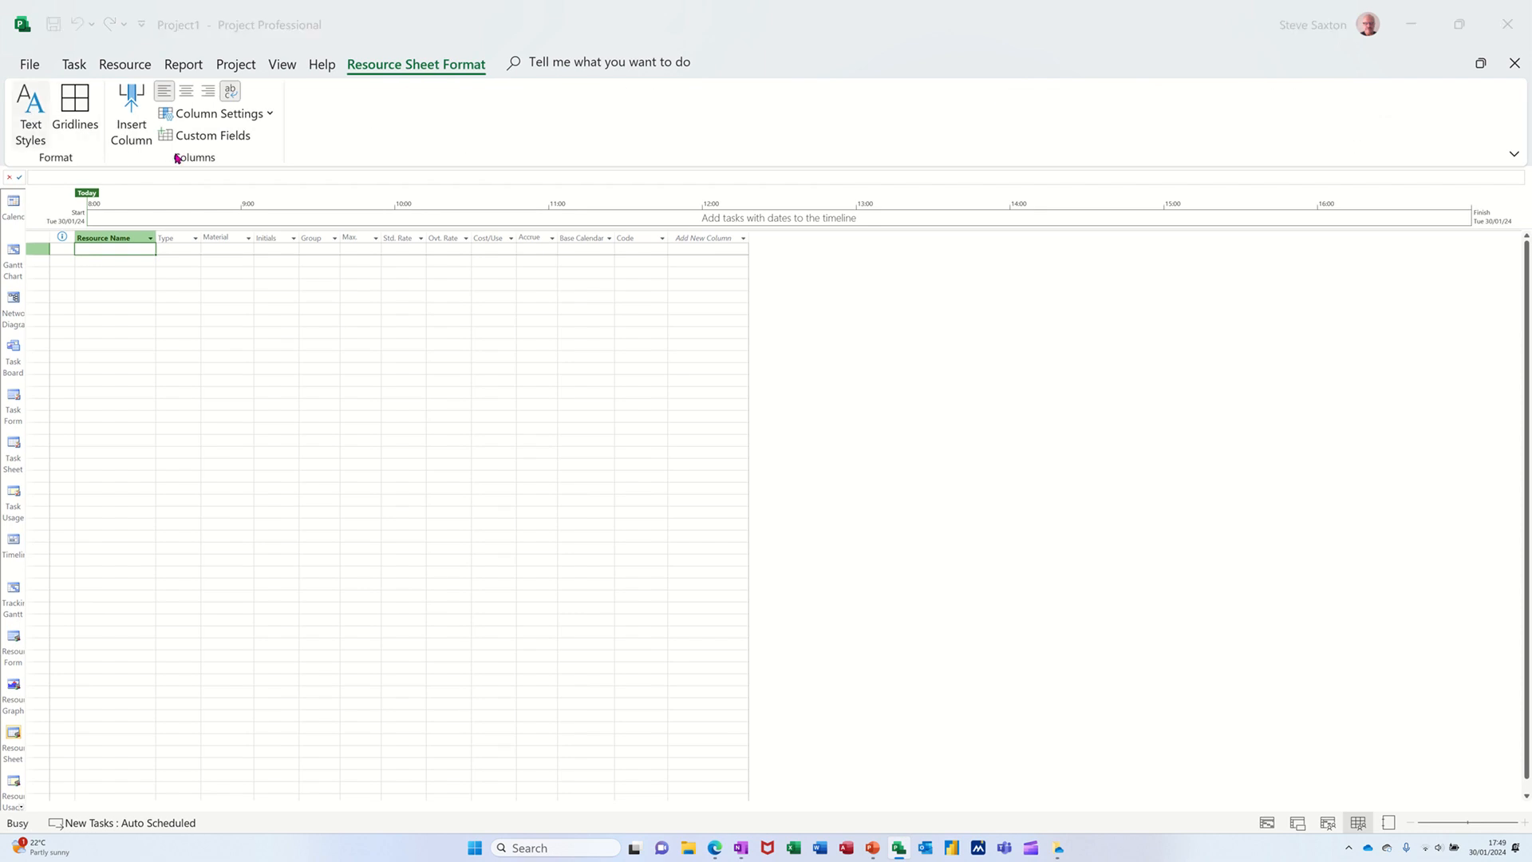
left_click(231, 106)
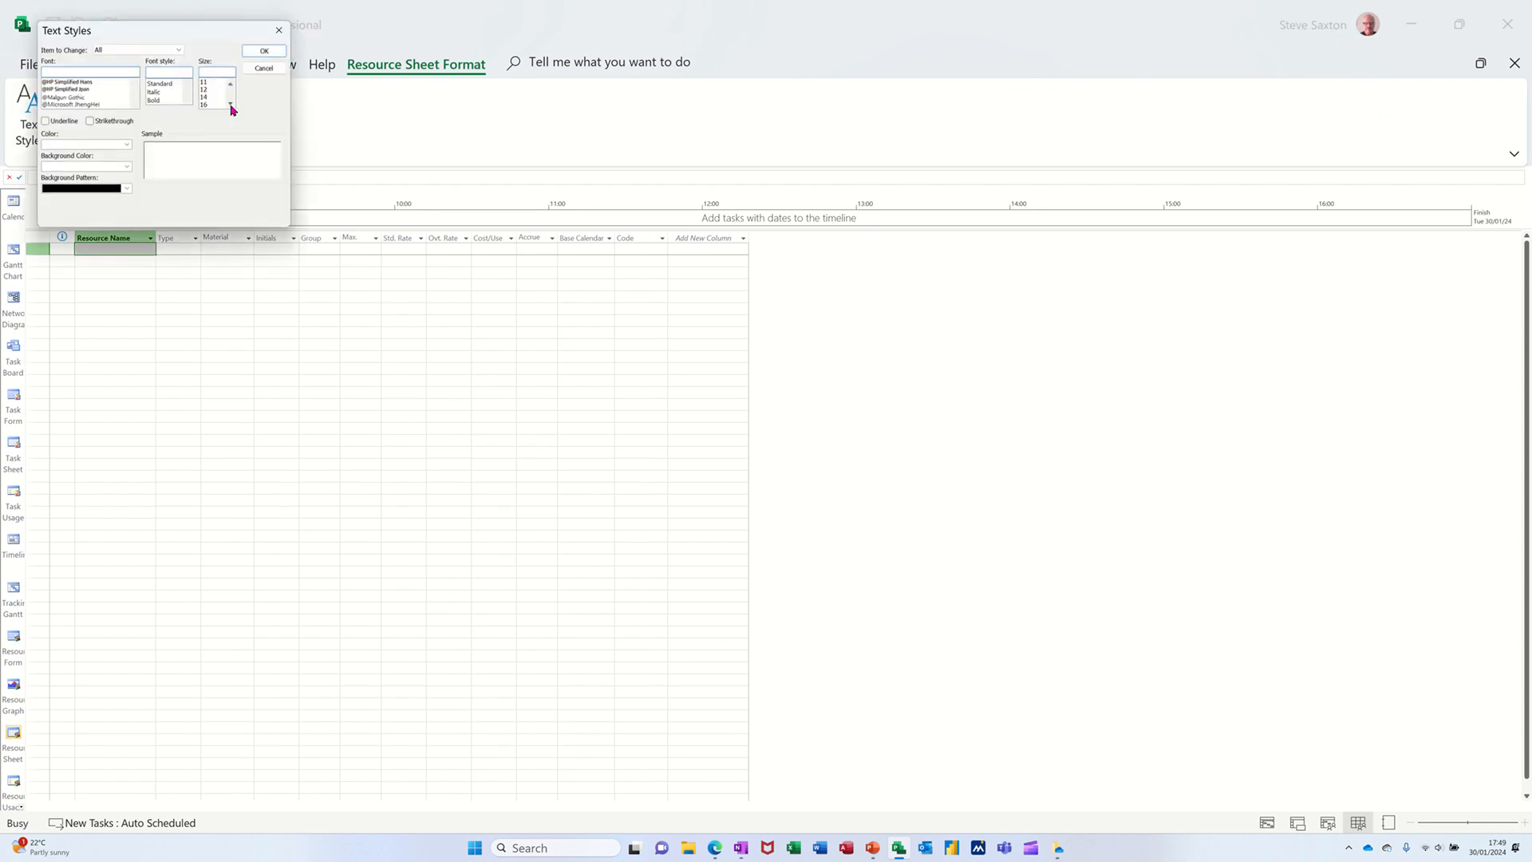
left_click(231, 107)
left_click(213, 105)
left_click(251, 57)
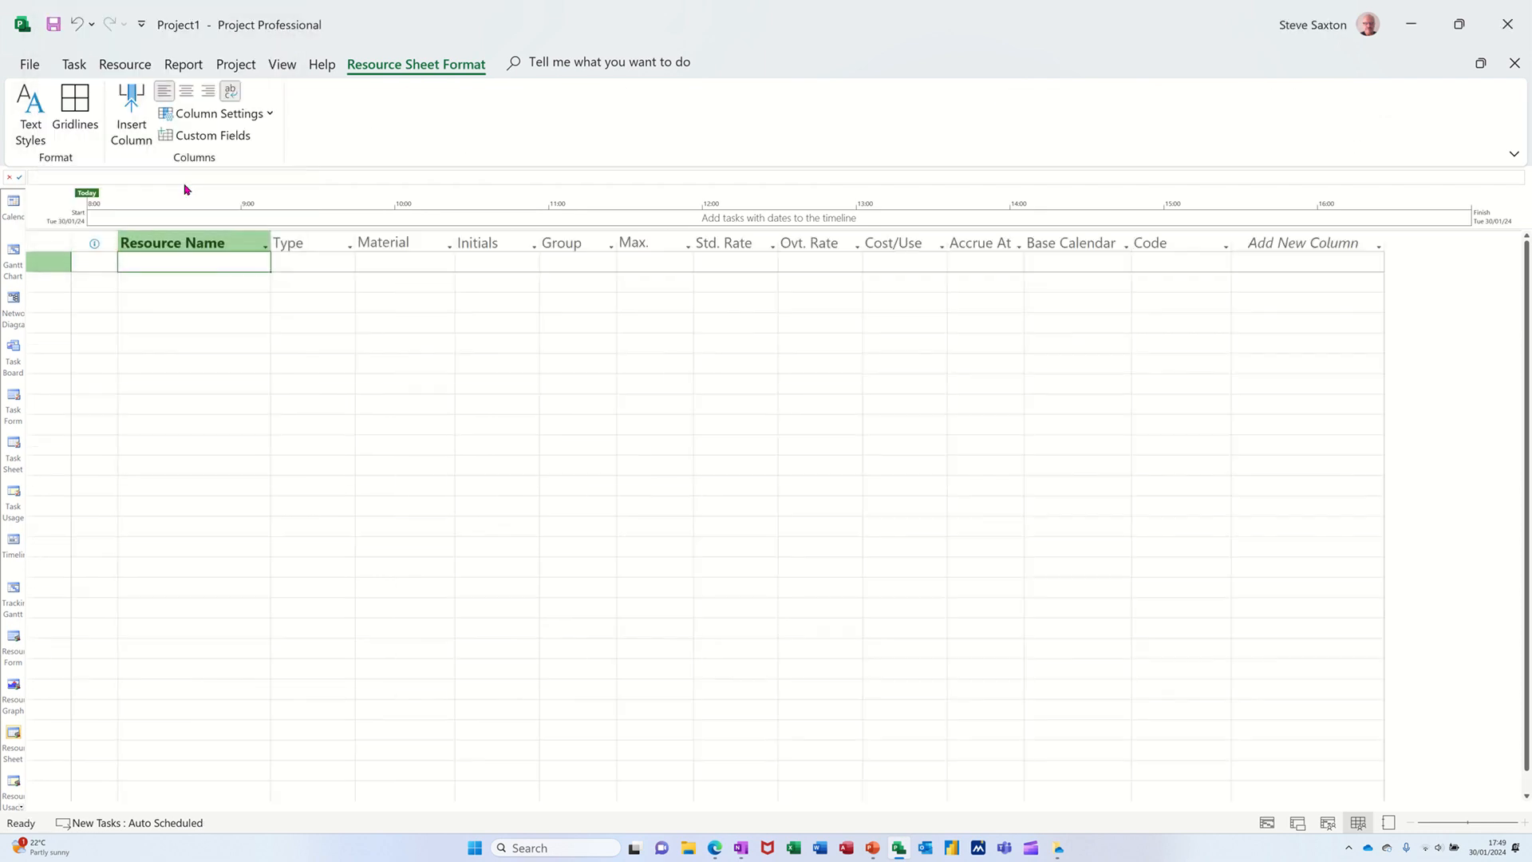
Add two people as resources by entering their first names in the first two rows of the Resource Sheet
type("B")
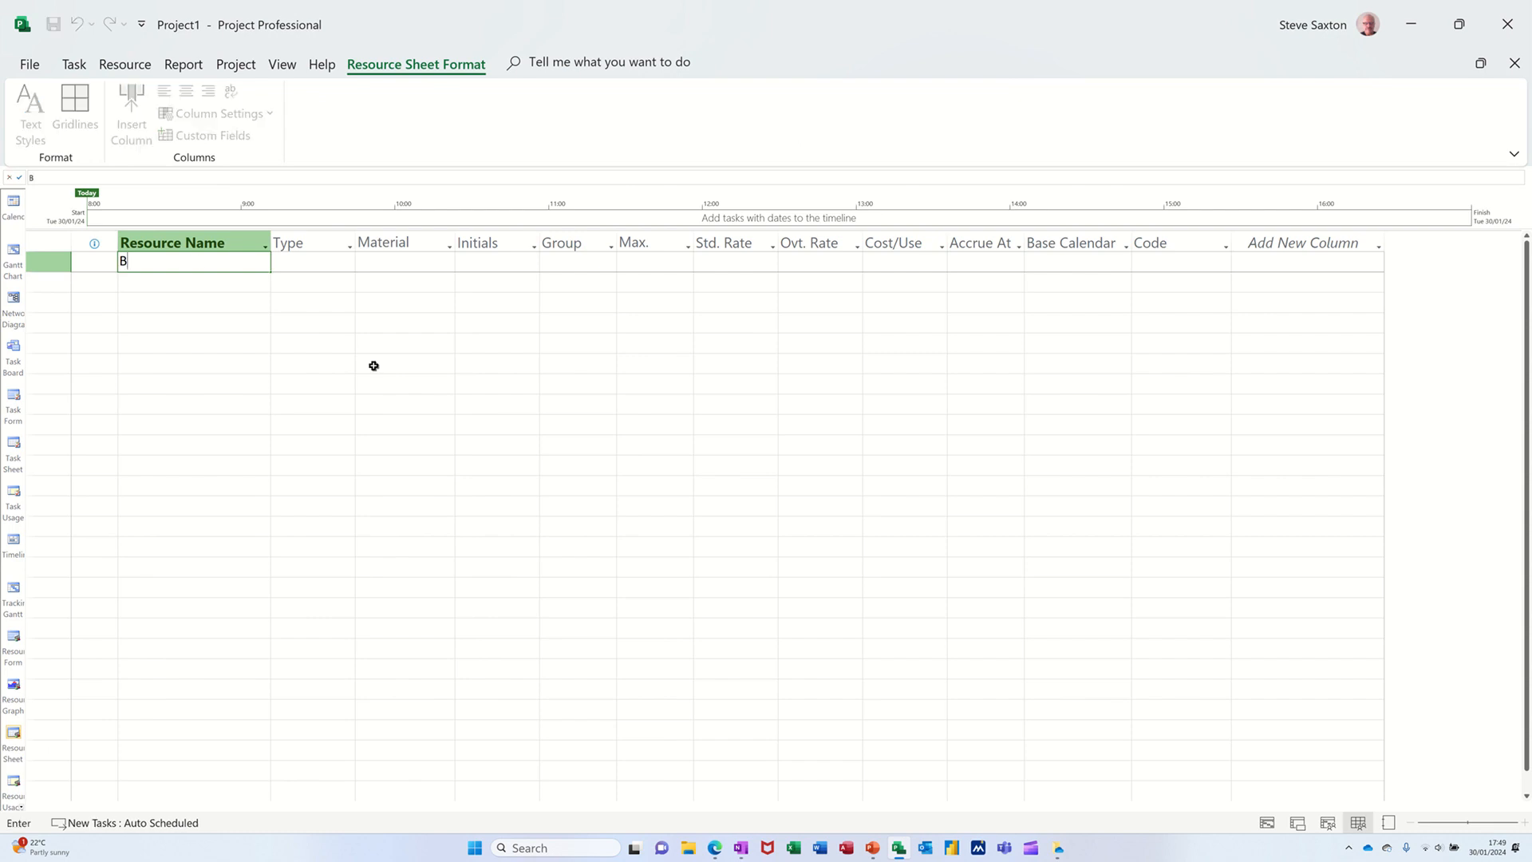
type("ill")
key("Return")
type("Ben")
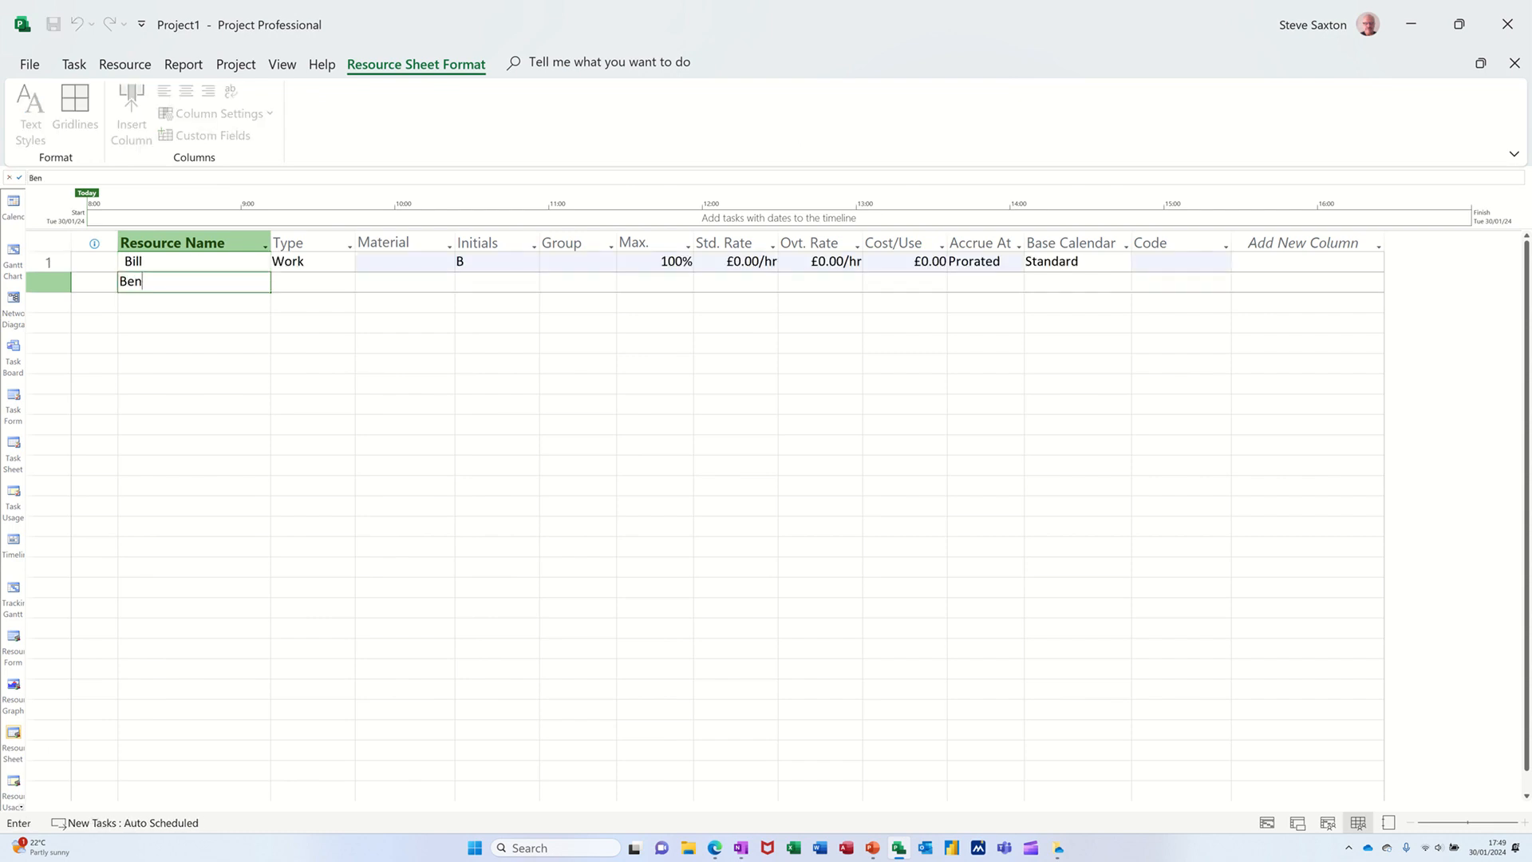
key("Return")
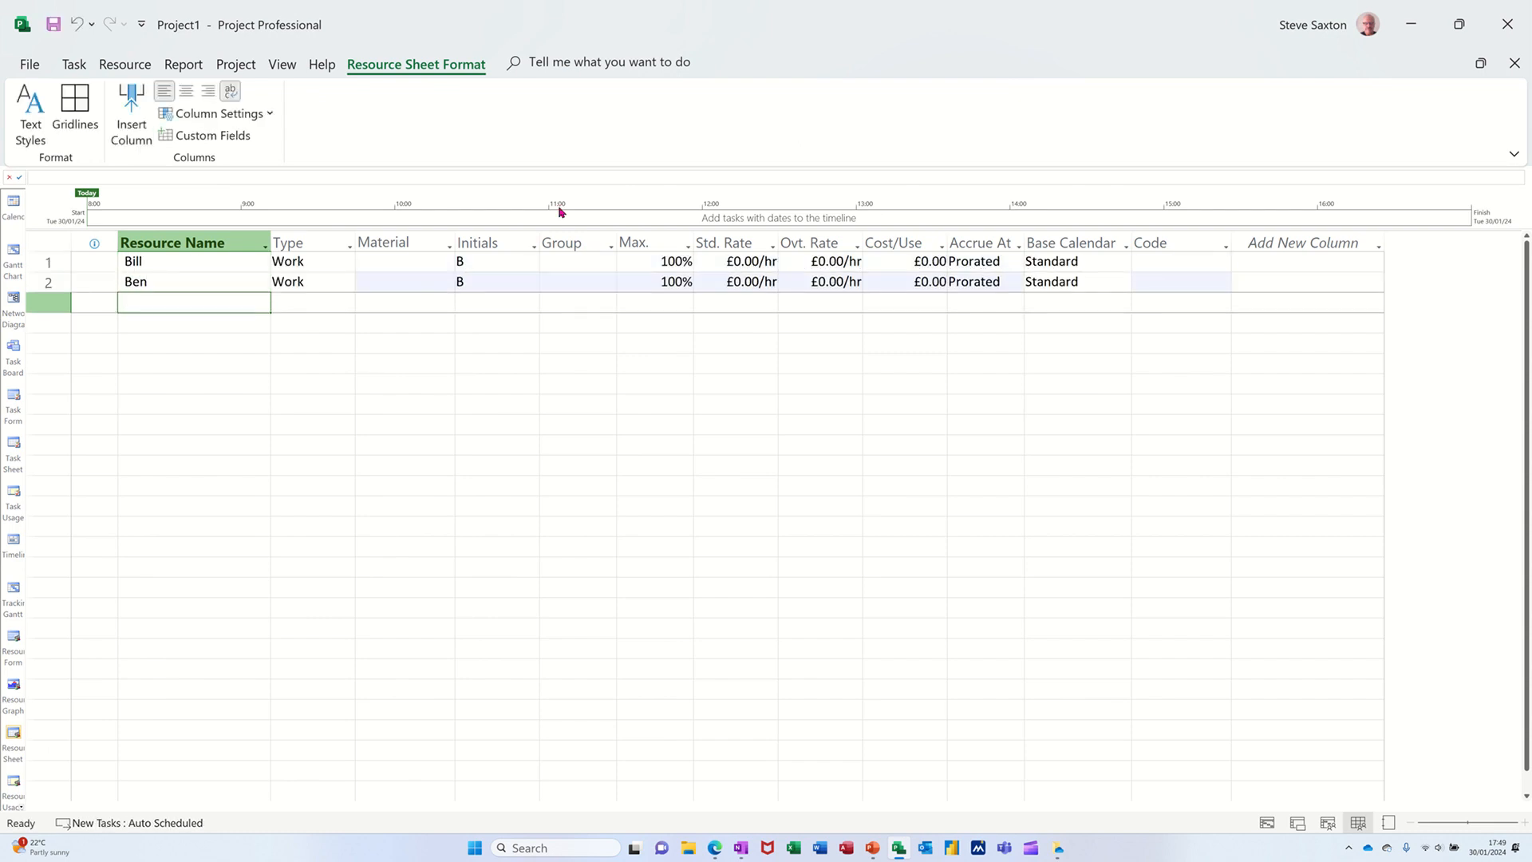
Return to the Gantt Chart and assign the second person from the Resource Sheet to Task A
left_click(13, 256)
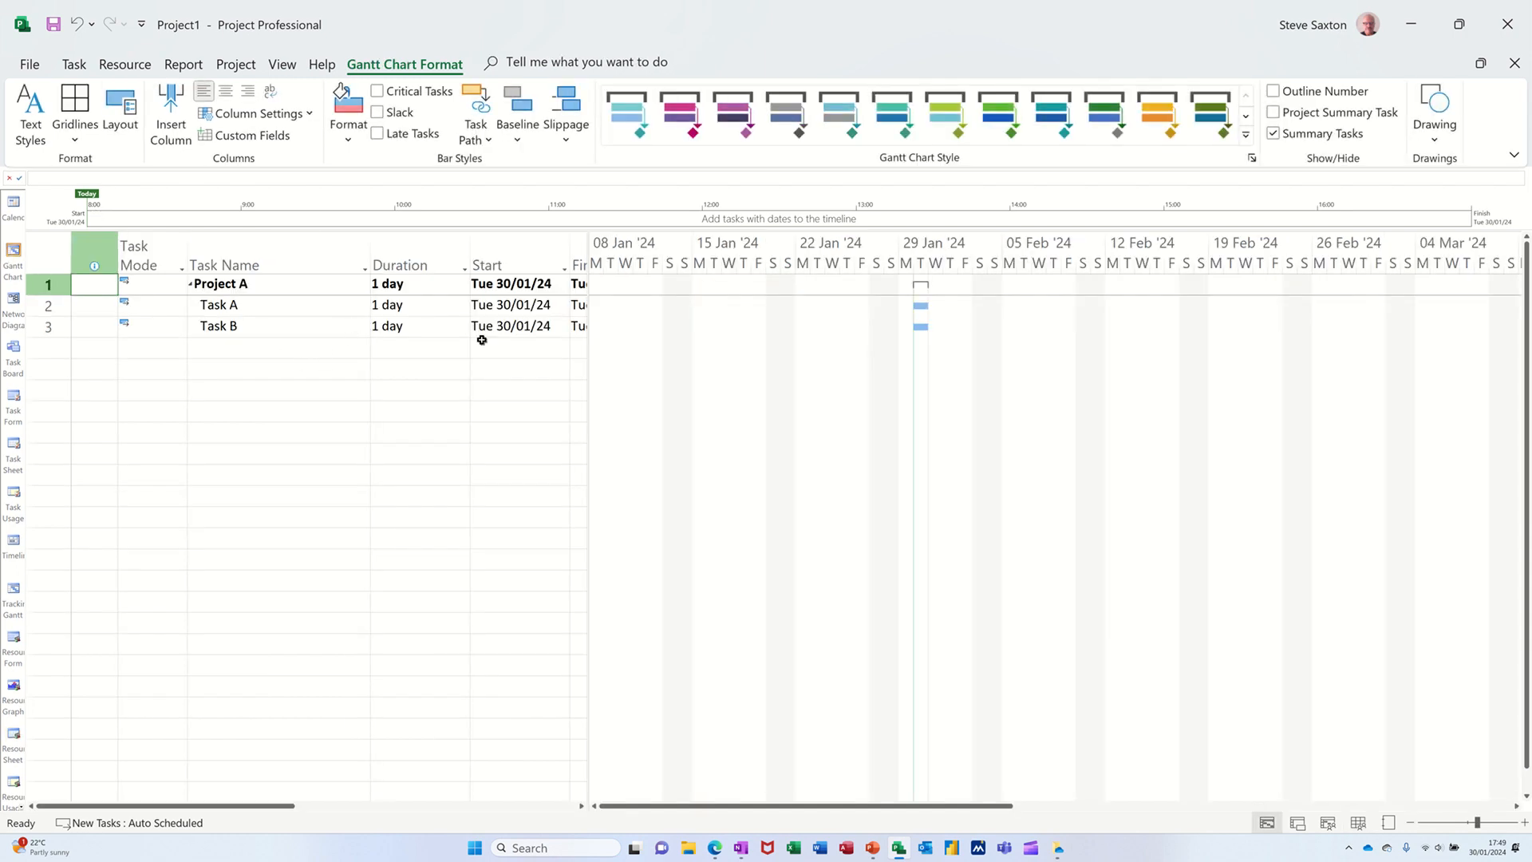
left_click(311, 304)
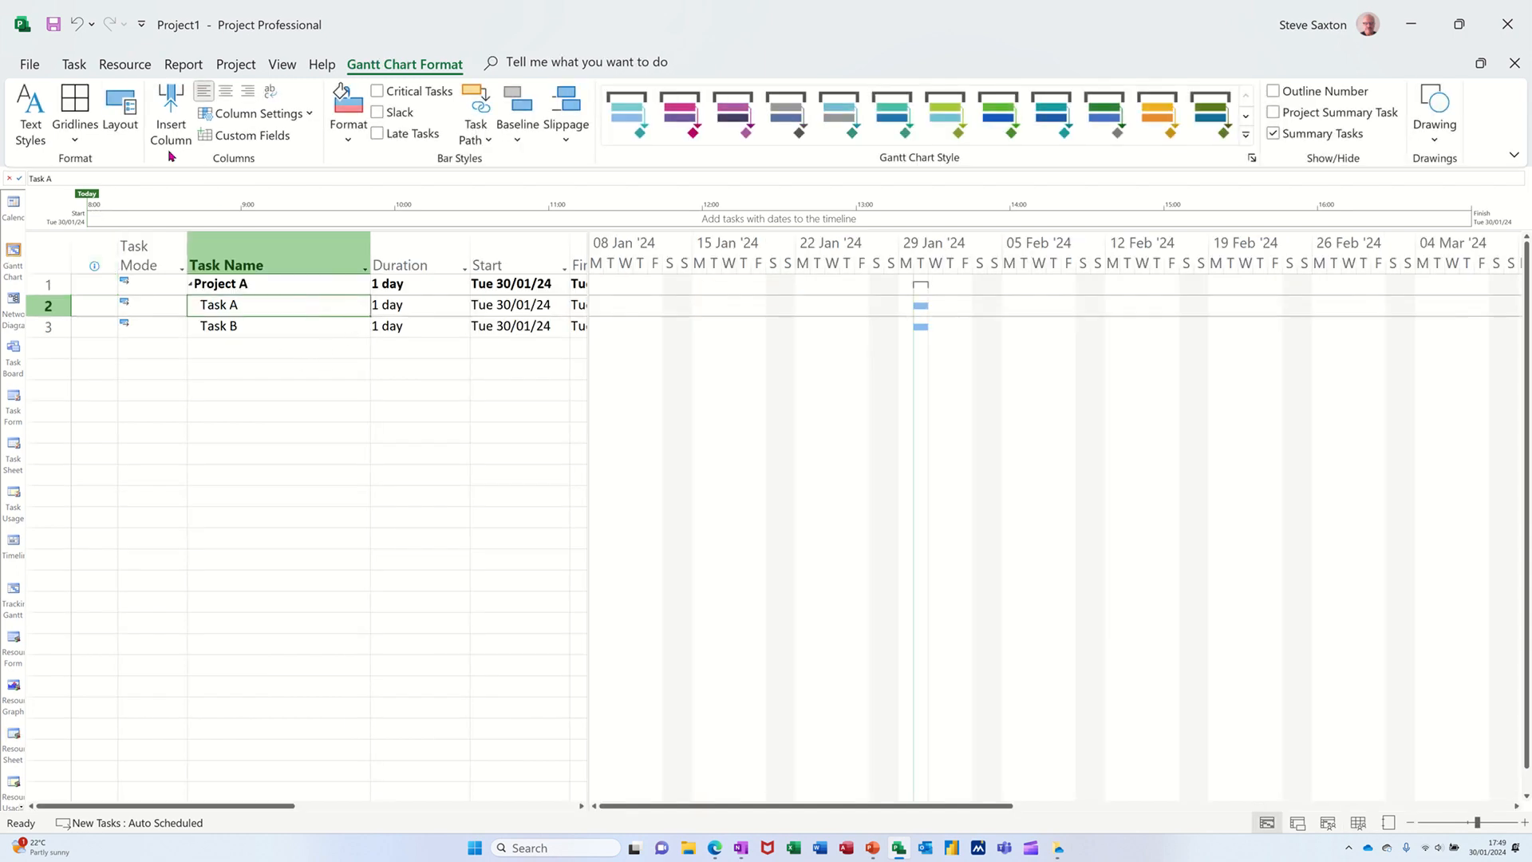
left_click(120, 64)
left_click(105, 117)
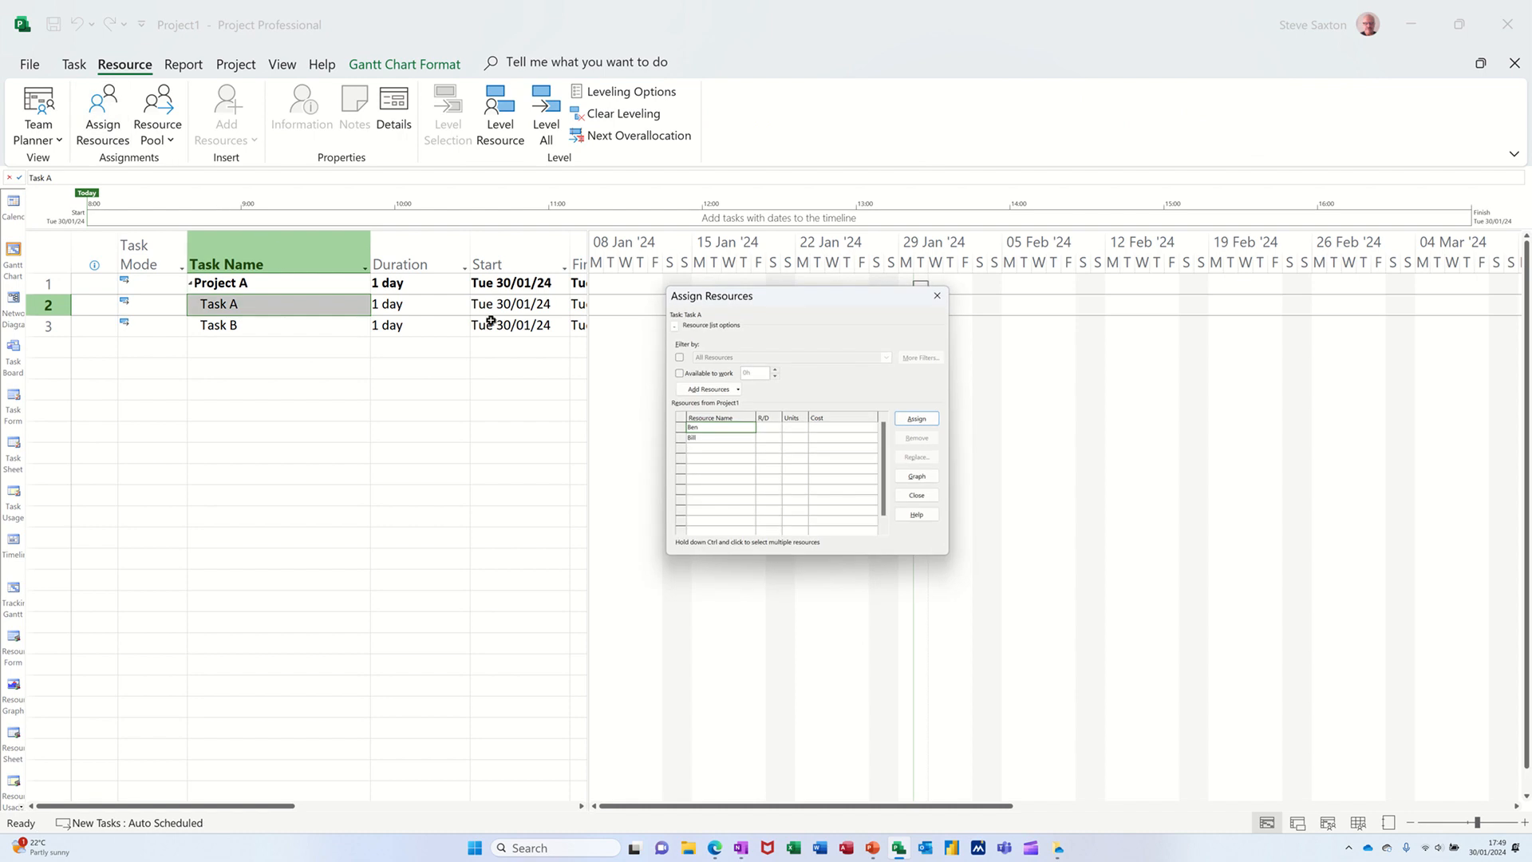
left_click(916, 419)
Assign the other person to Task B and widen the task table to include the Resource Names column
left_click(247, 328)
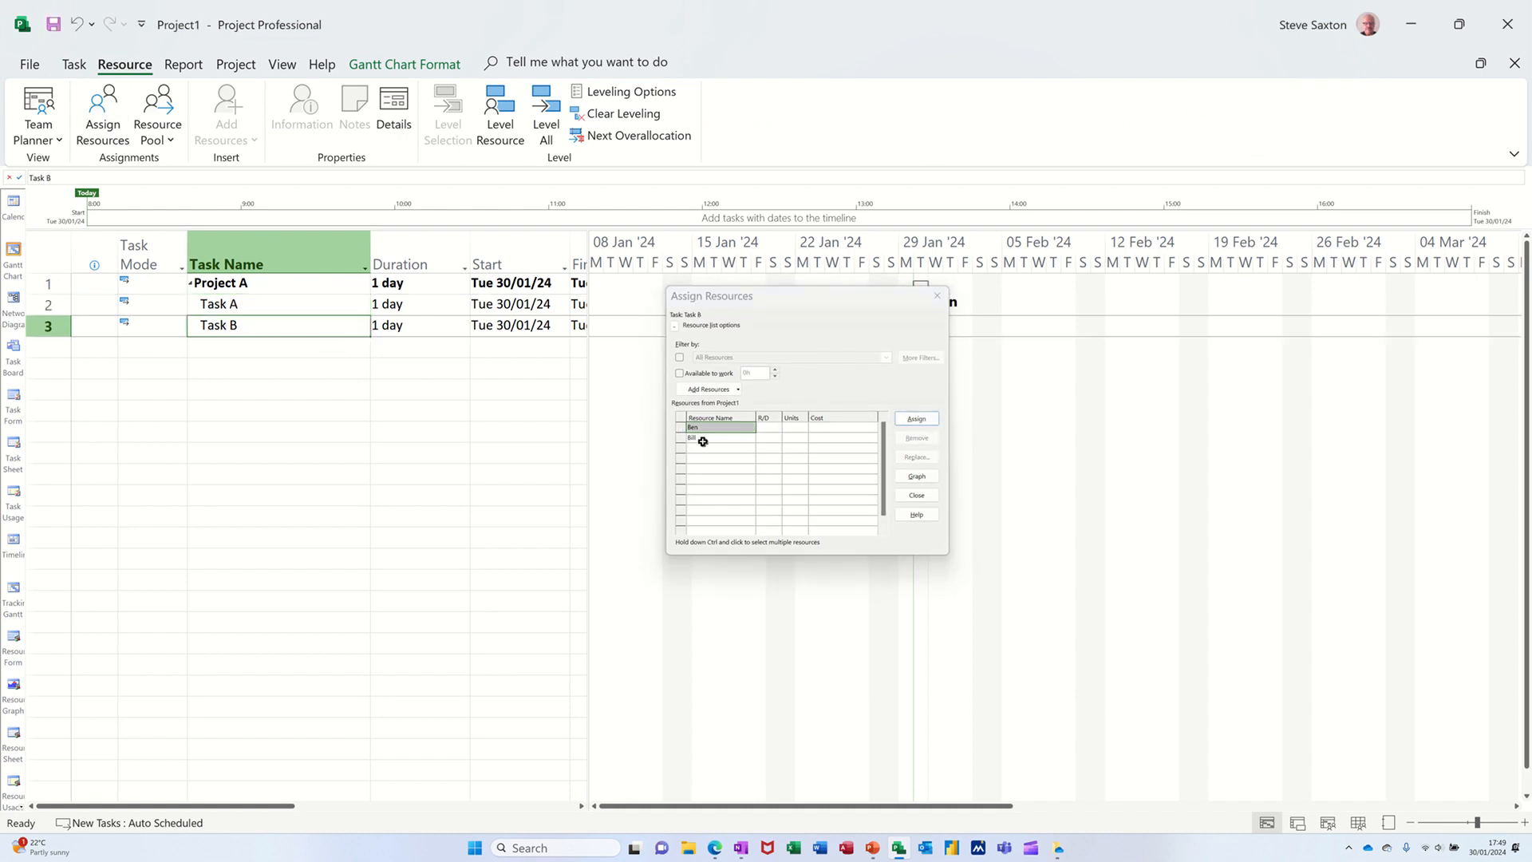
left_click(702, 438)
left_click(916, 418)
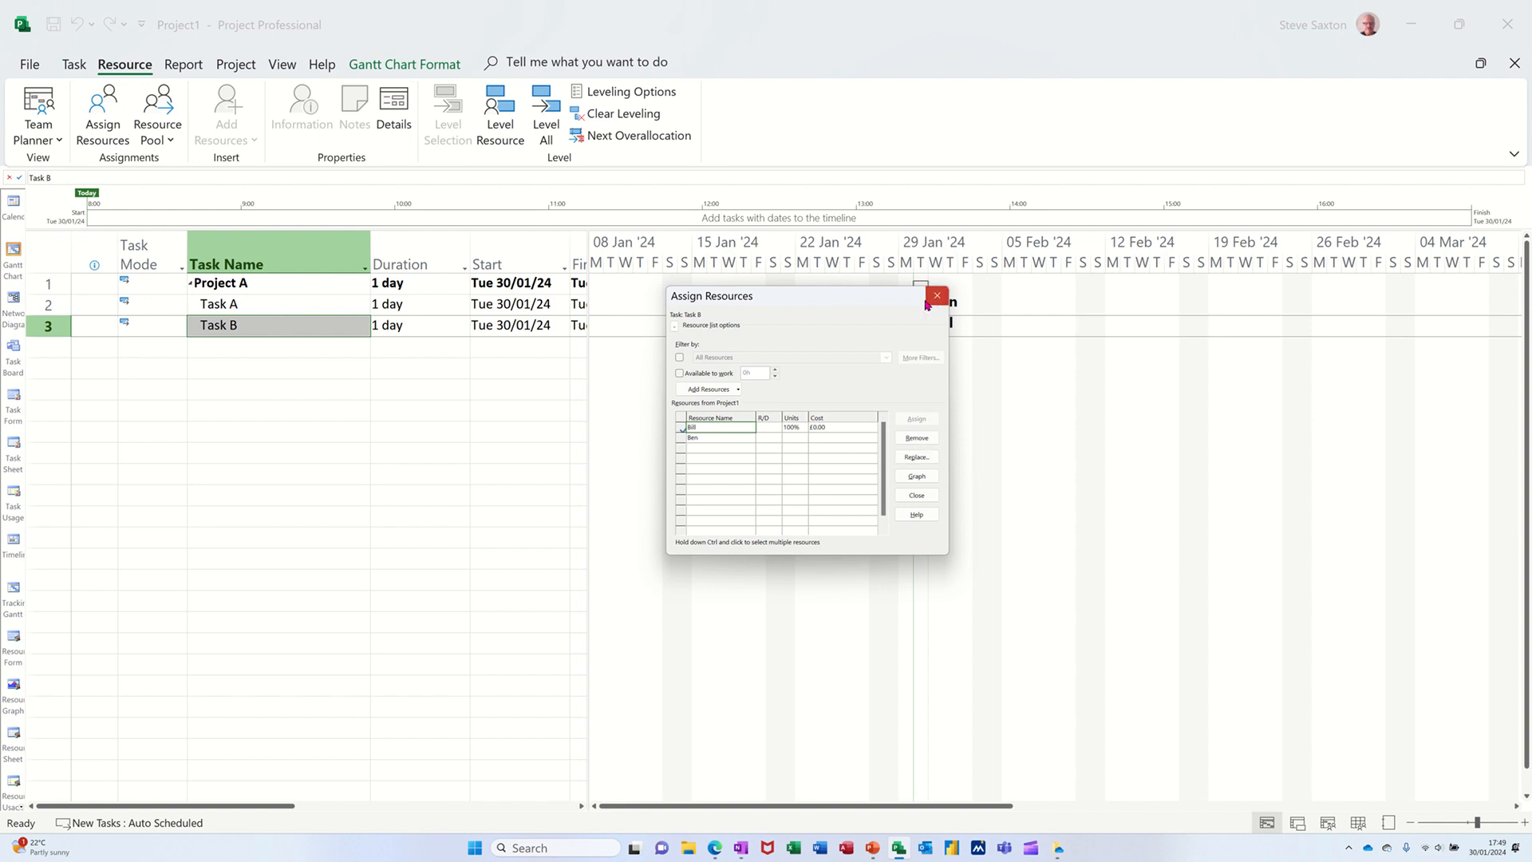
left_click(938, 297)
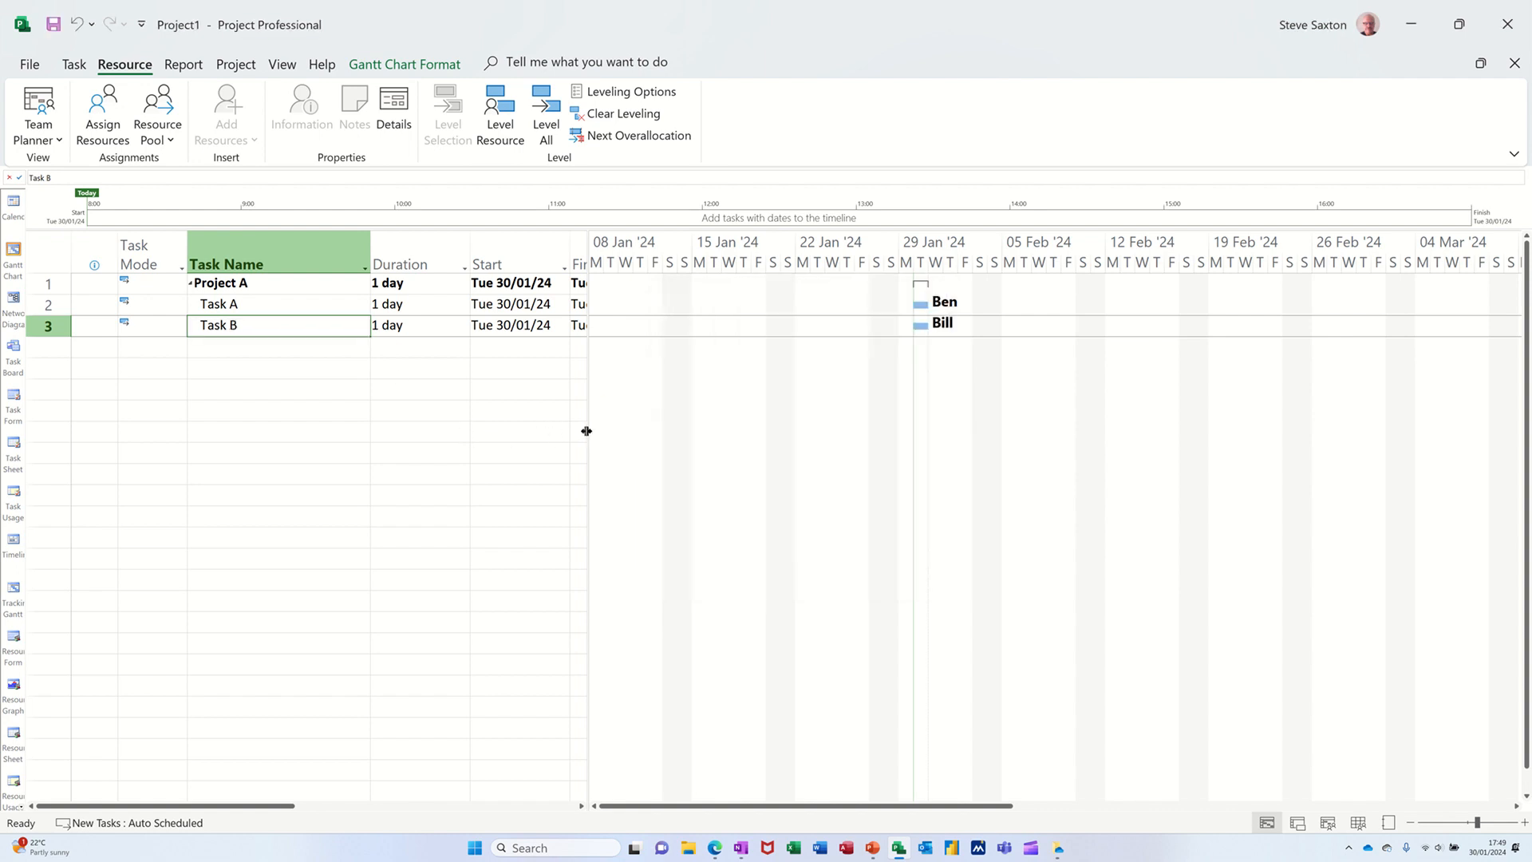
left_click_drag(586, 431, 935, 399)
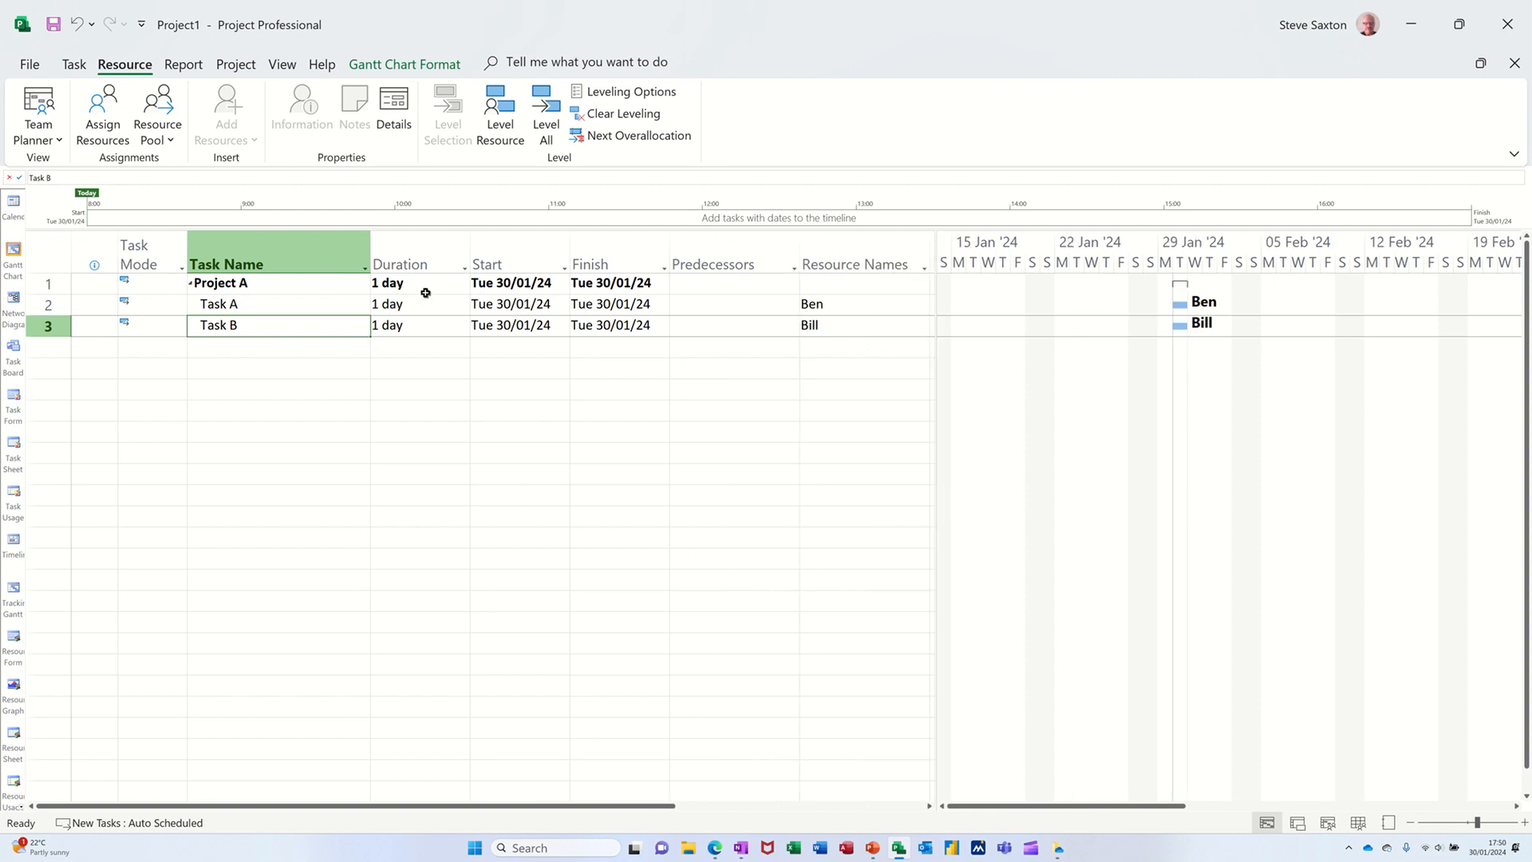
Save the project in Documents as Project A and close the file
left_click(52, 26)
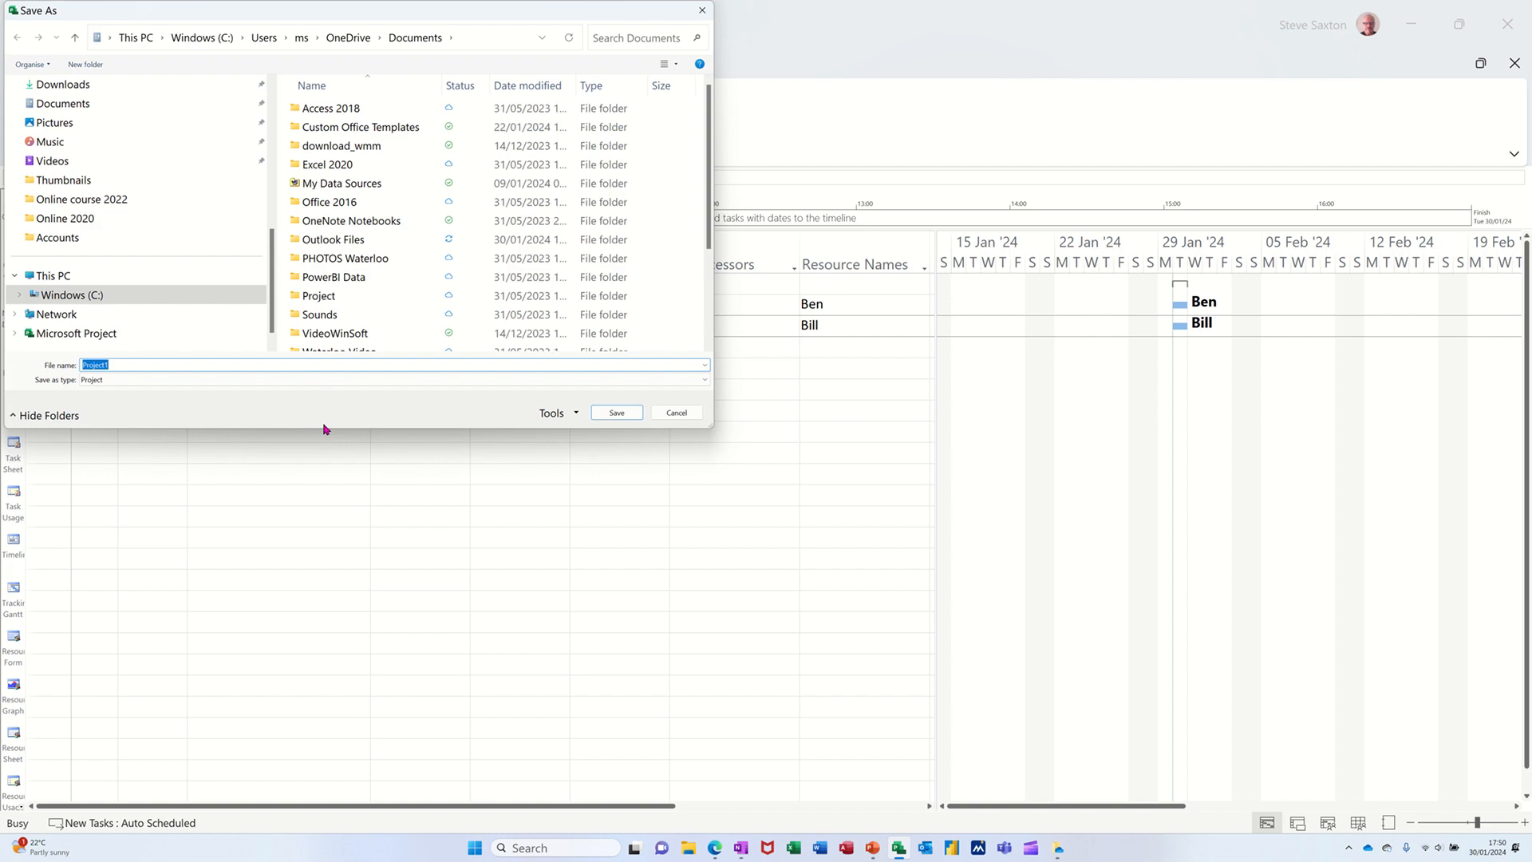
type("P")
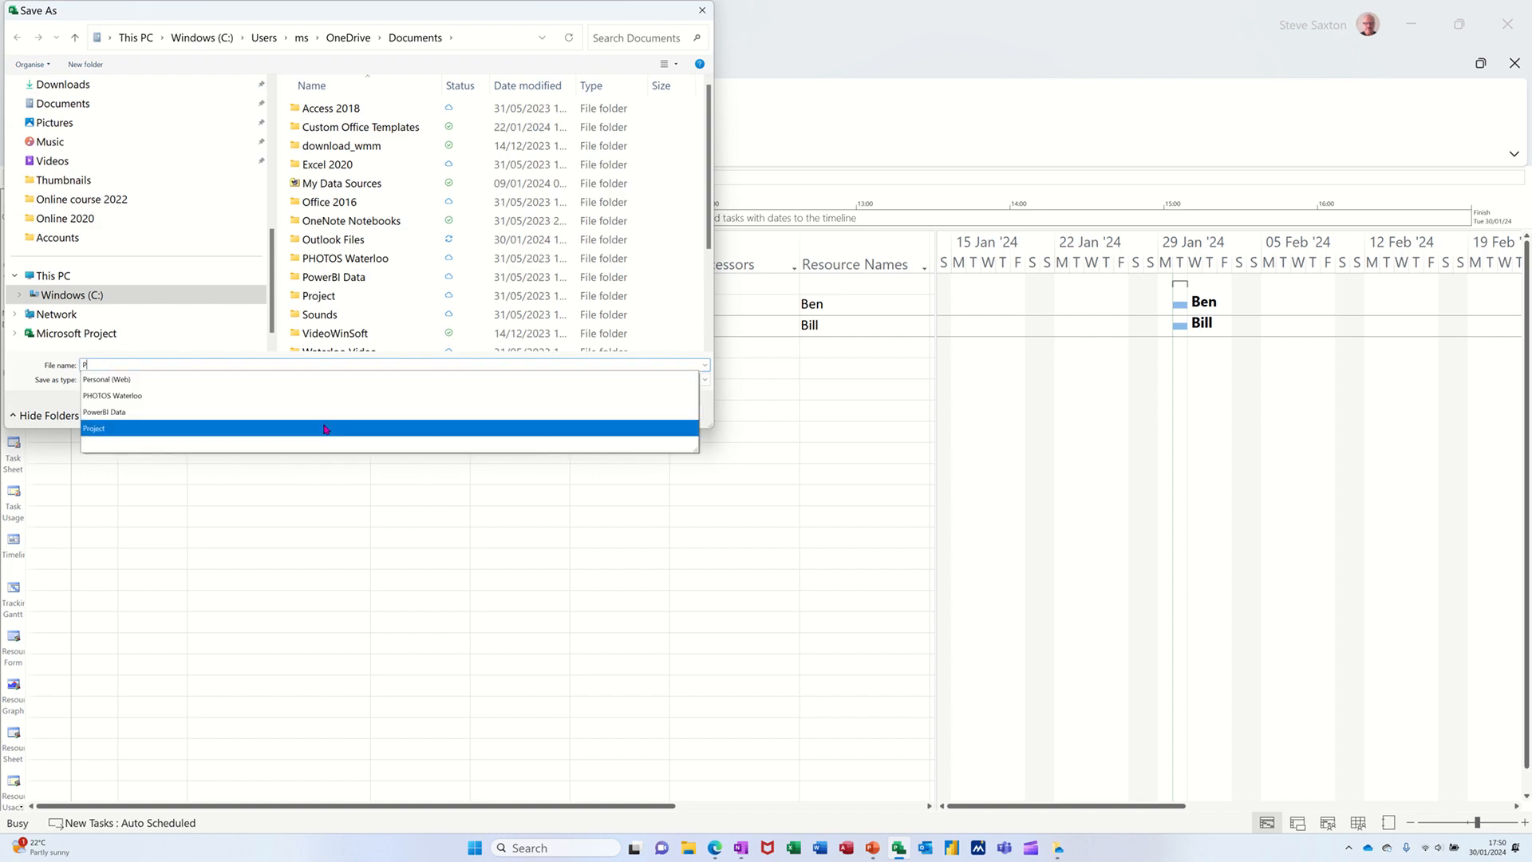
type("roject")
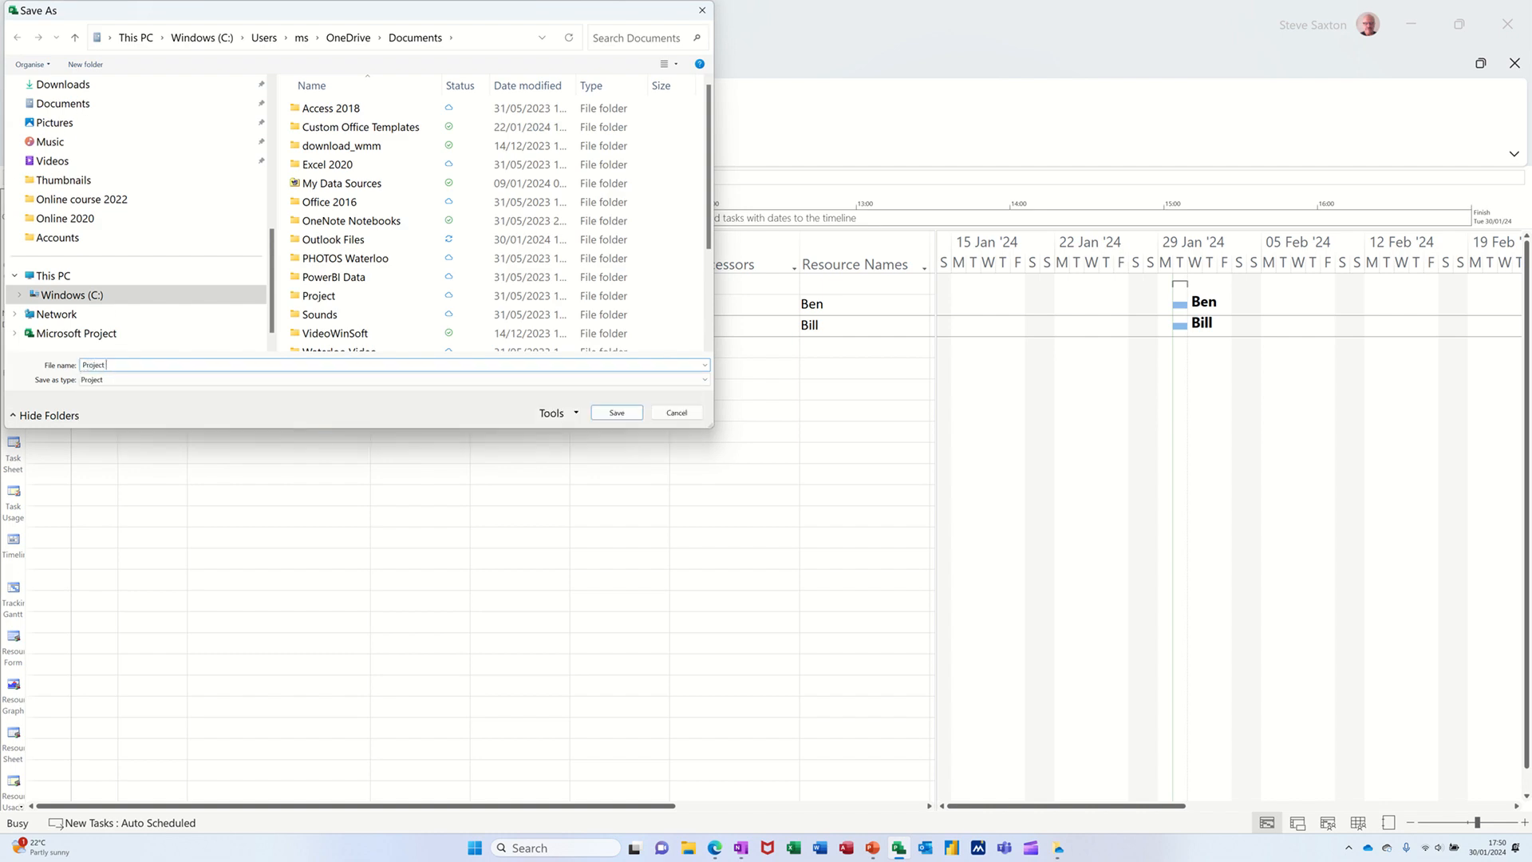
type(" A")
key("Return")
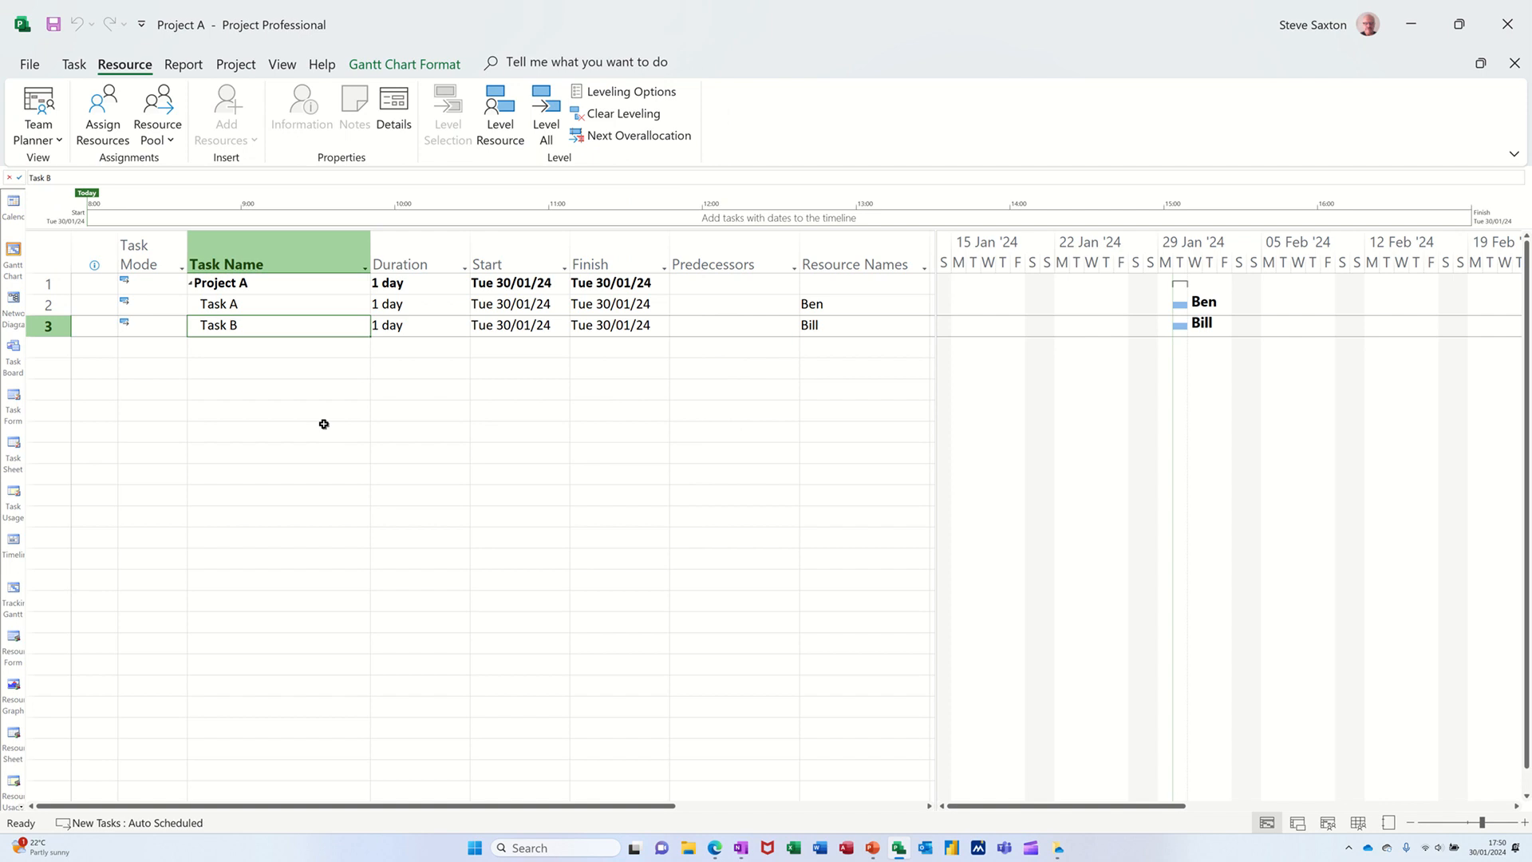
key("ctrl+F4")
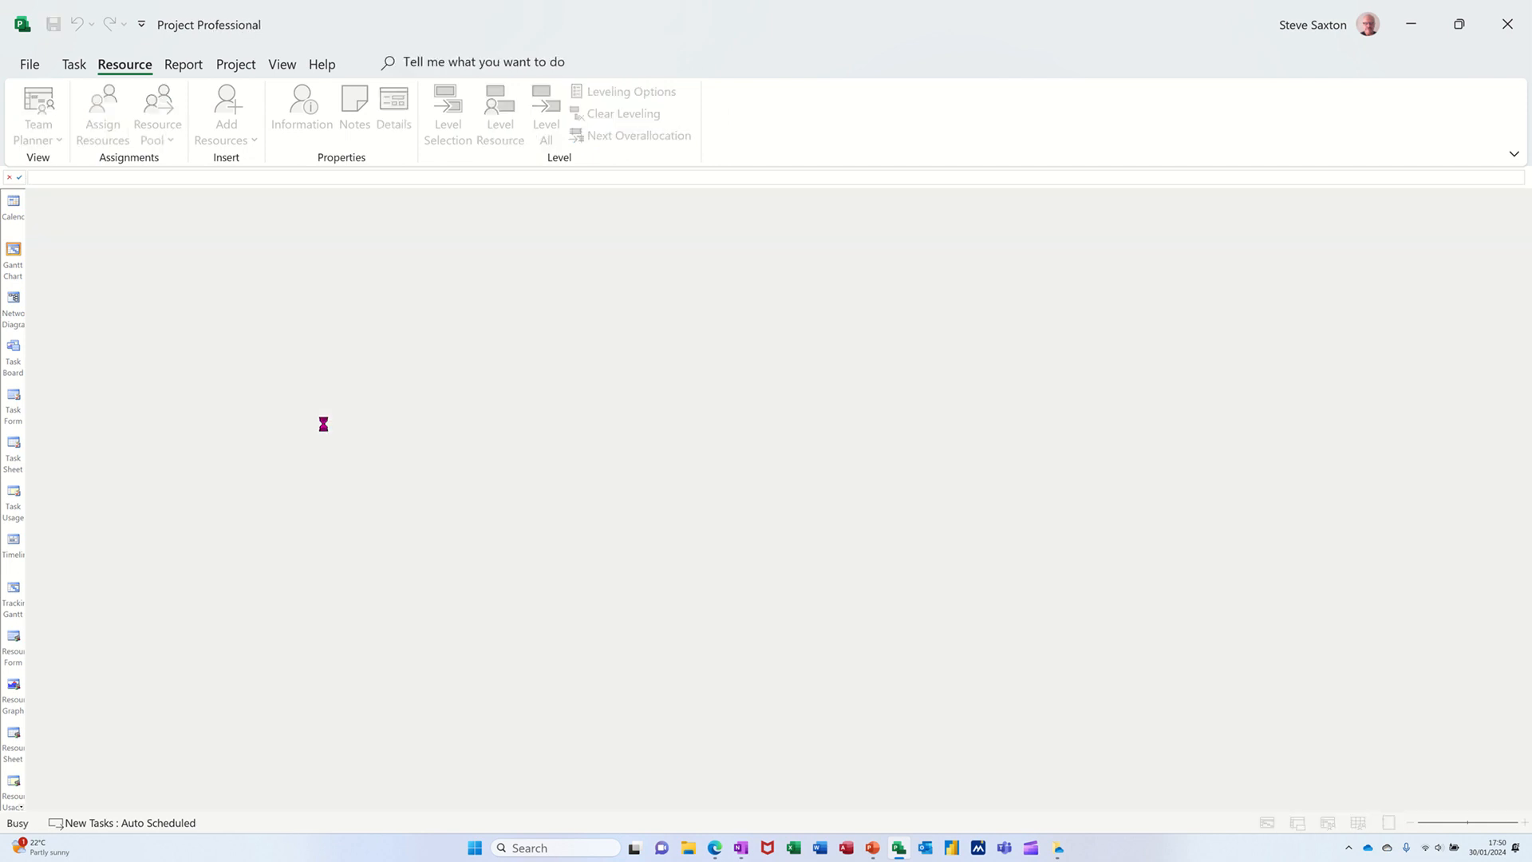
Create a blank project and set the Gantt Chart text style for all items to size 18
left_click(266, 225)
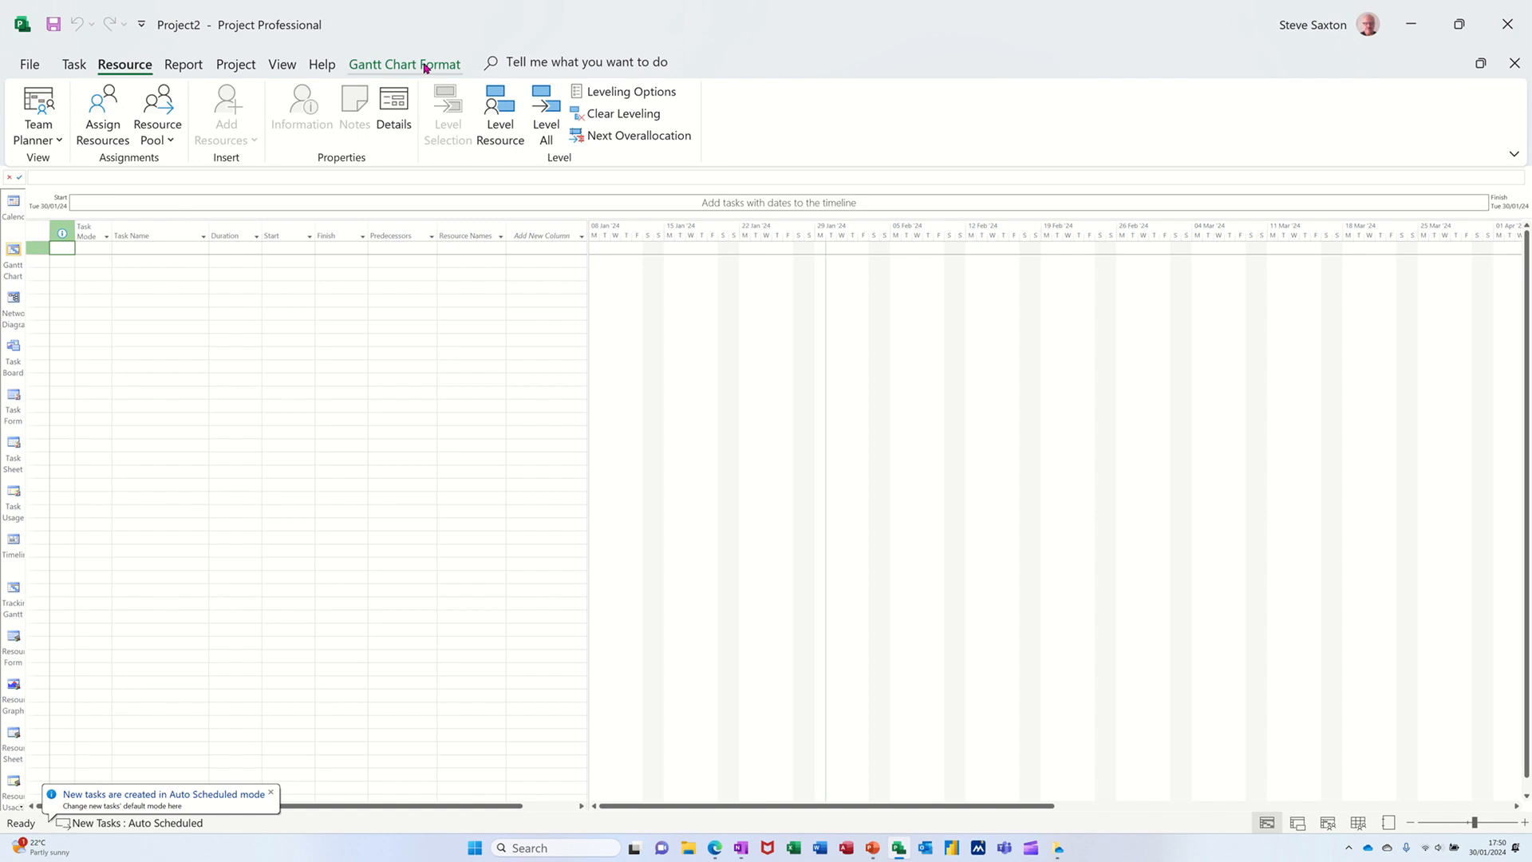
left_click(428, 64)
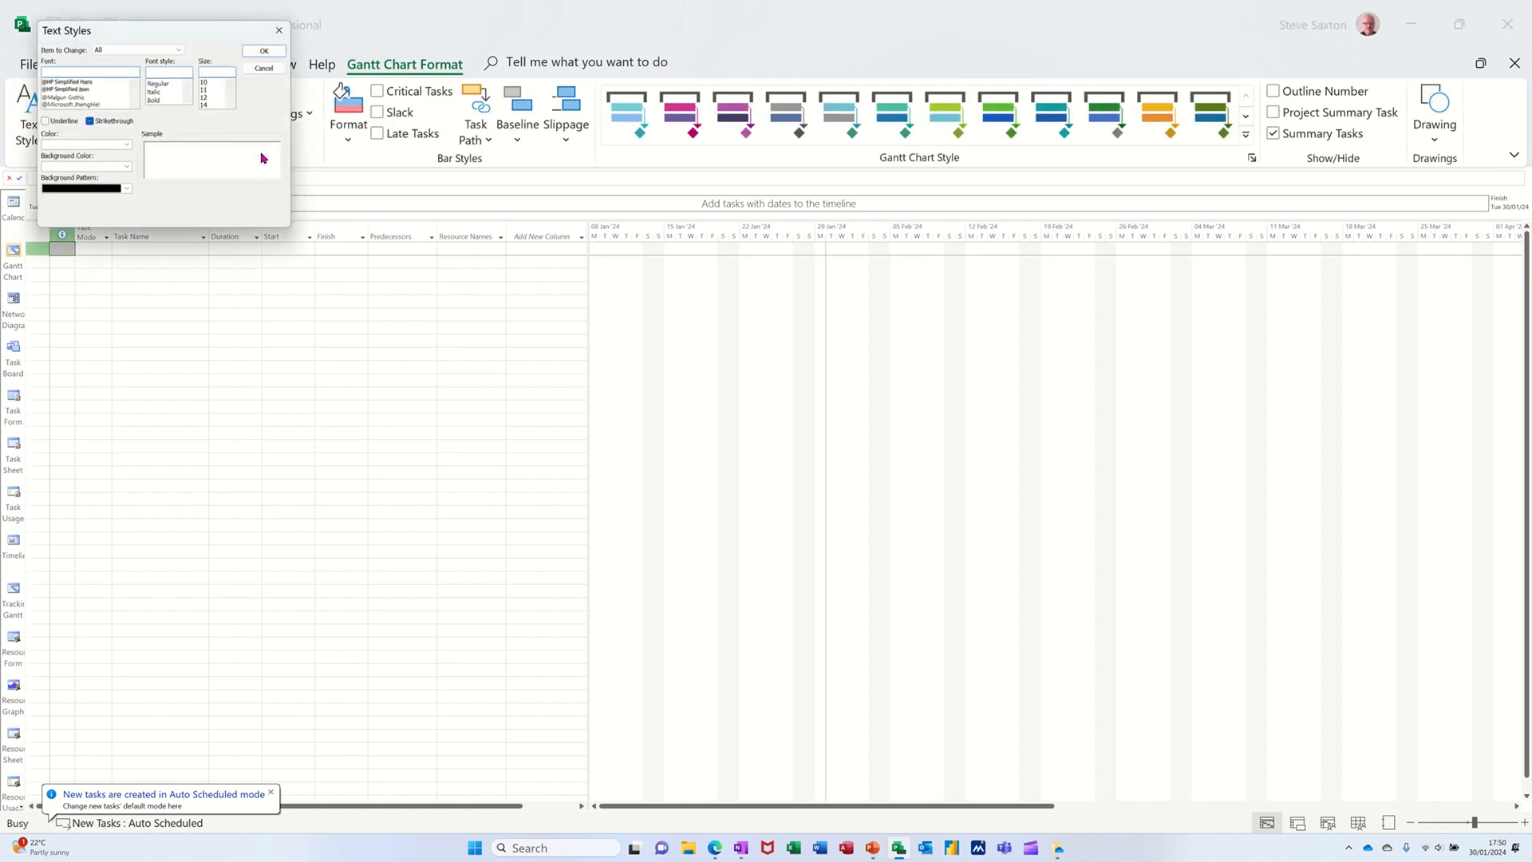
left_click(230, 104)
left_click(230, 105)
left_click(213, 97)
left_click(264, 52)
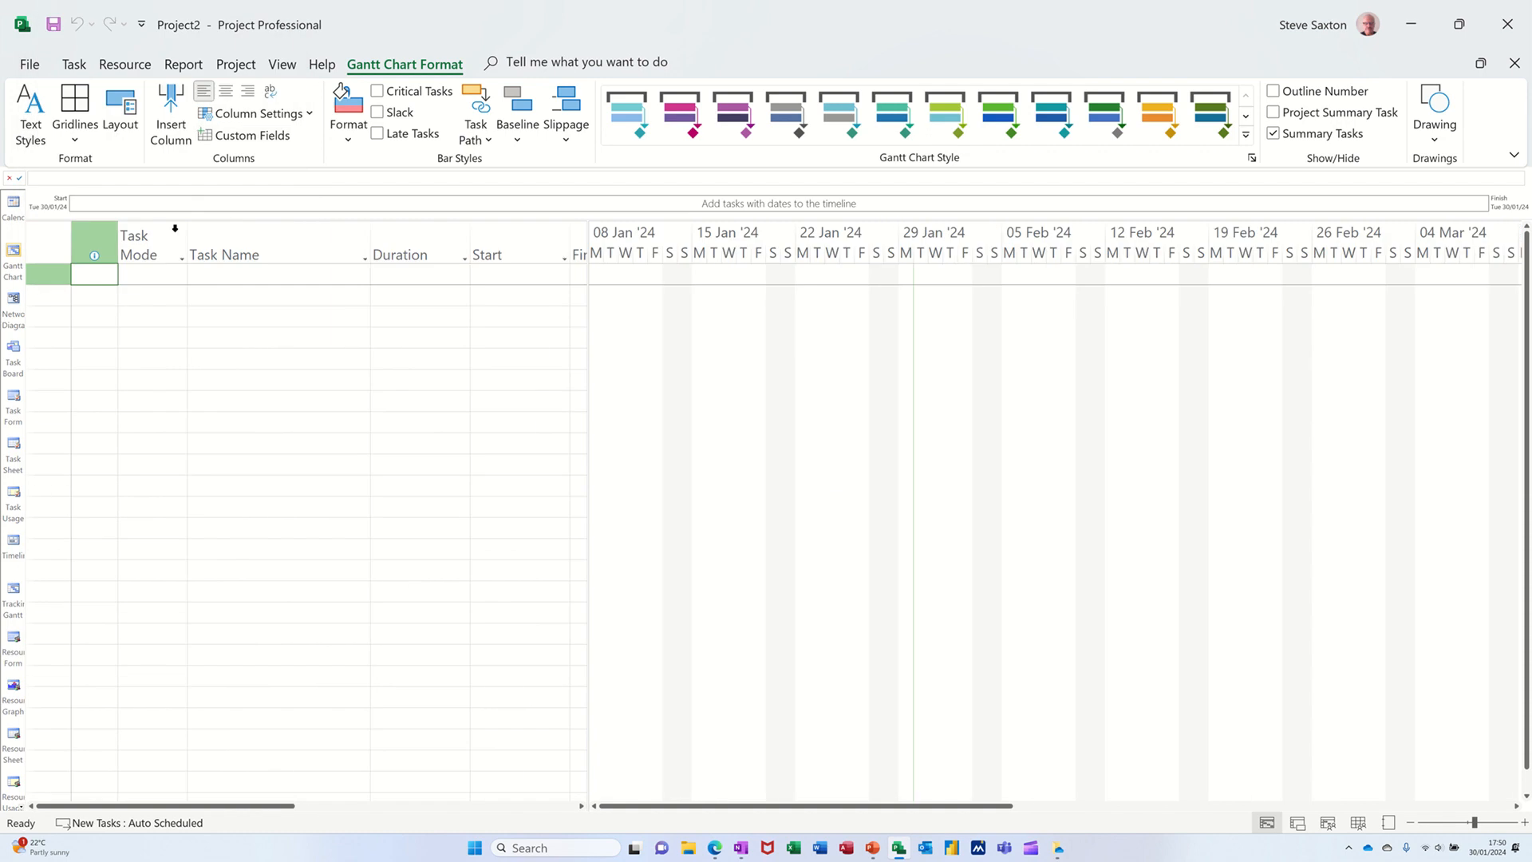
Enter the tasks Project B, Task A and Task B in the first three rows, leaving the fourth row empty
left_click(227, 273)
type("P")
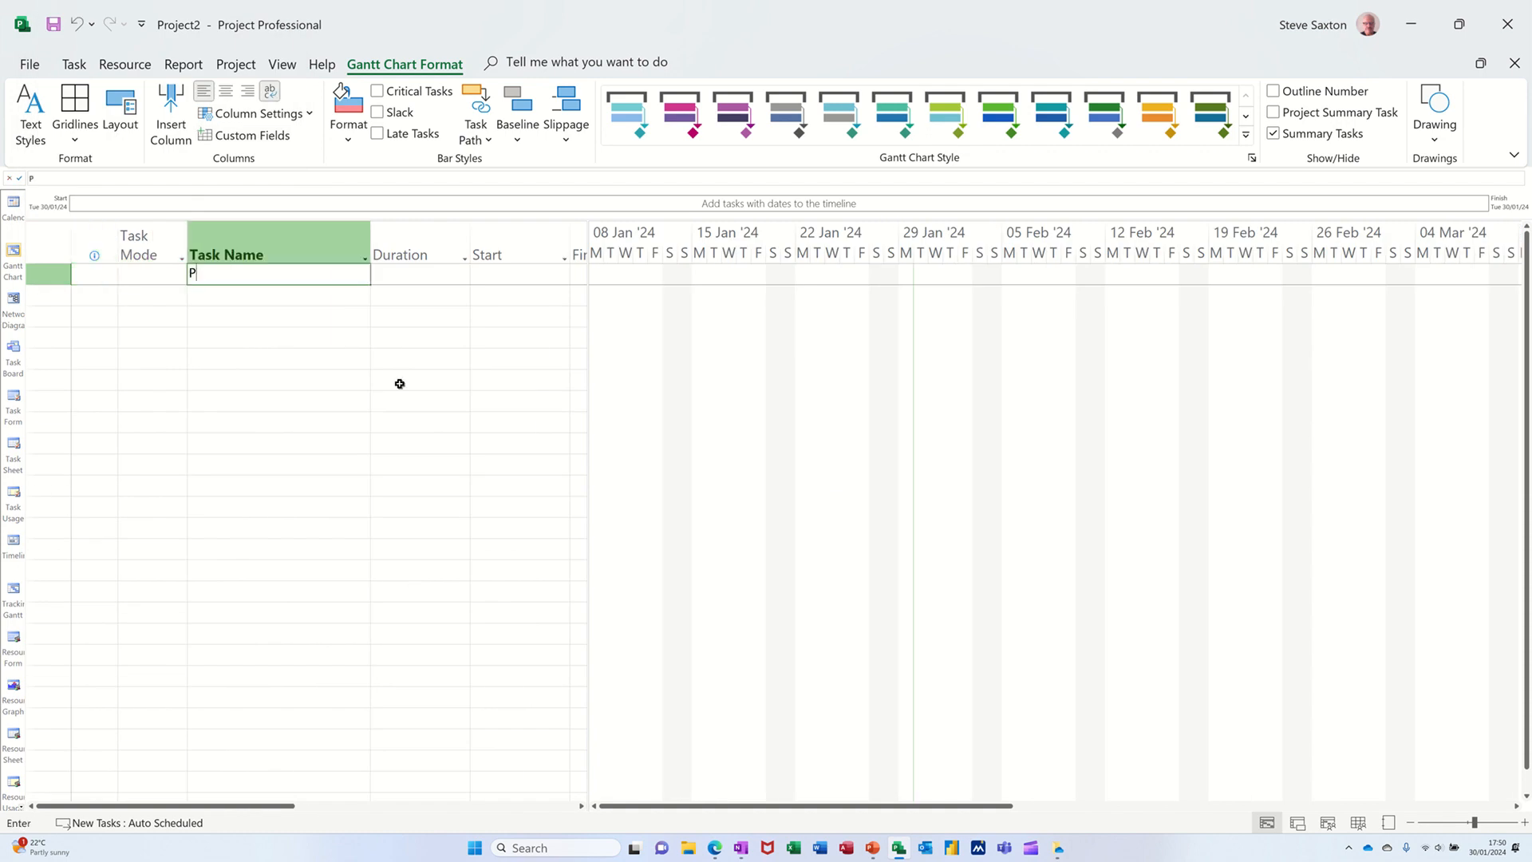
type("roject B")
key("Return")
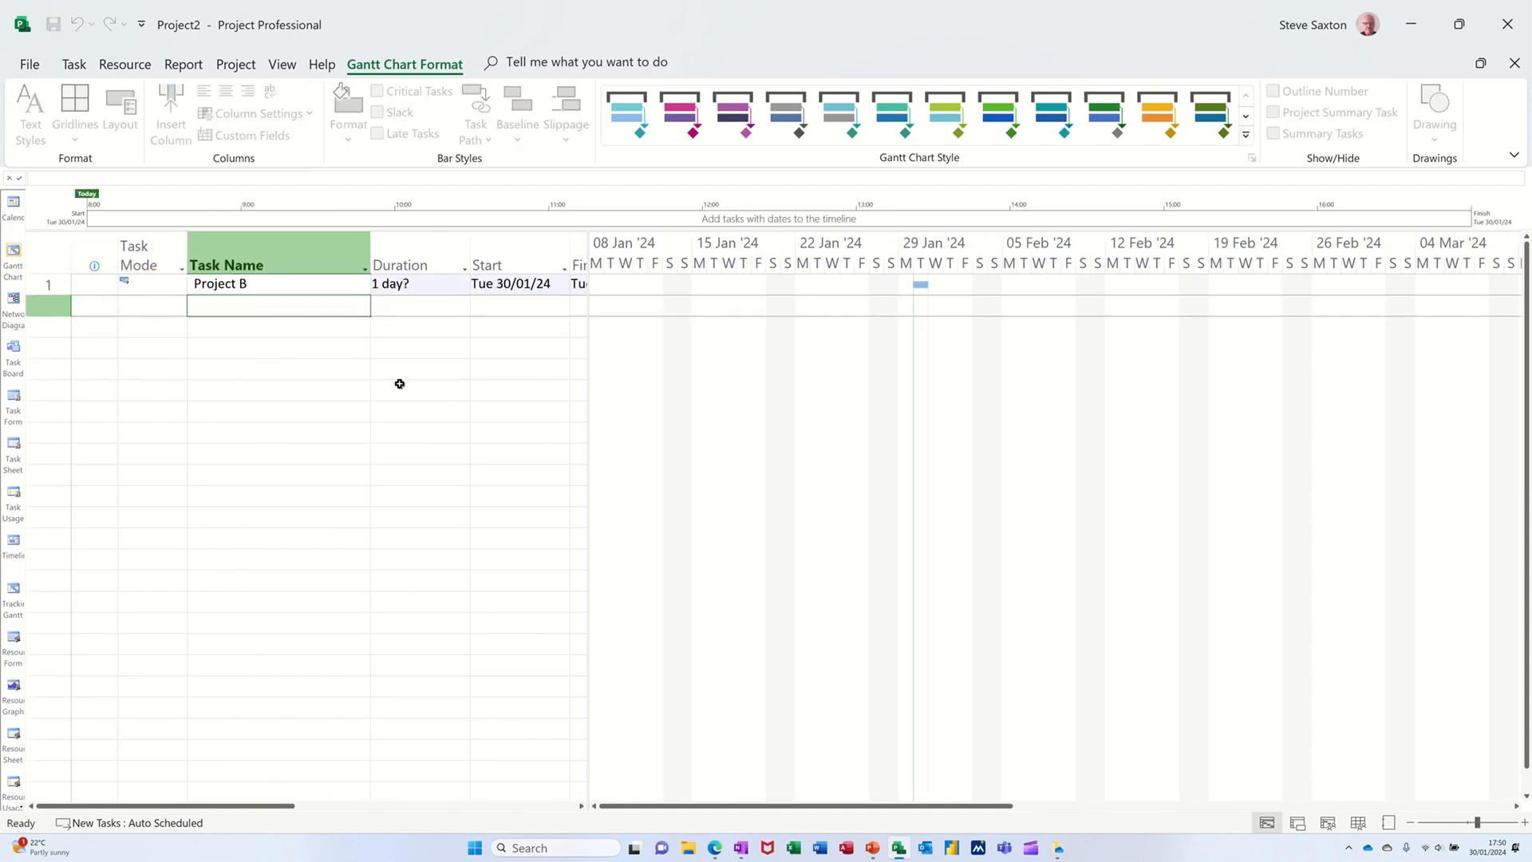
type("Task A")
key("Return")
type("Ta")
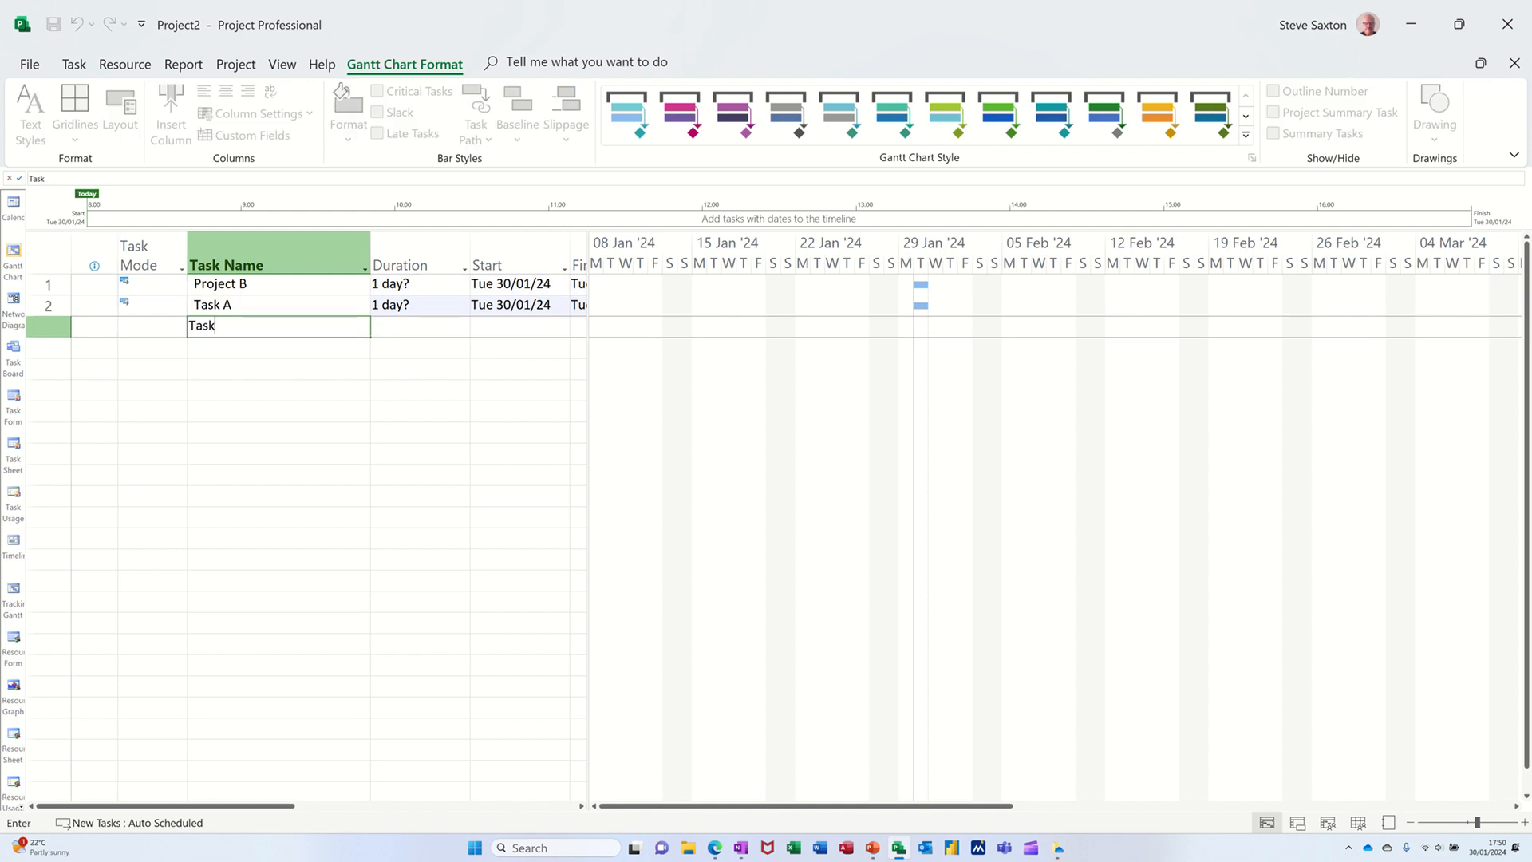
key("Return")
type("#")
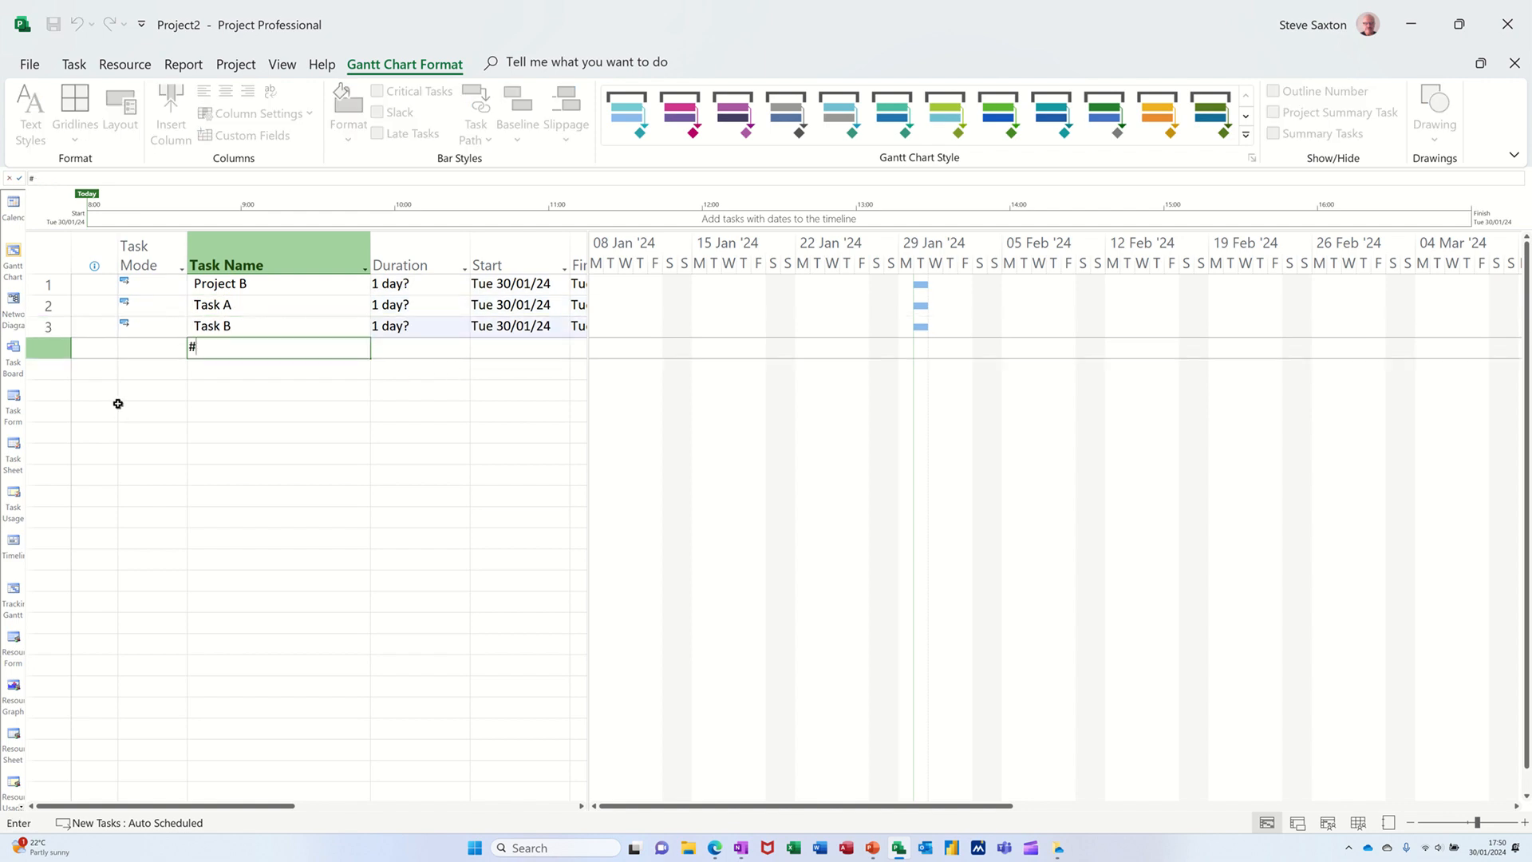
left_click(48, 356)
key("Delete")
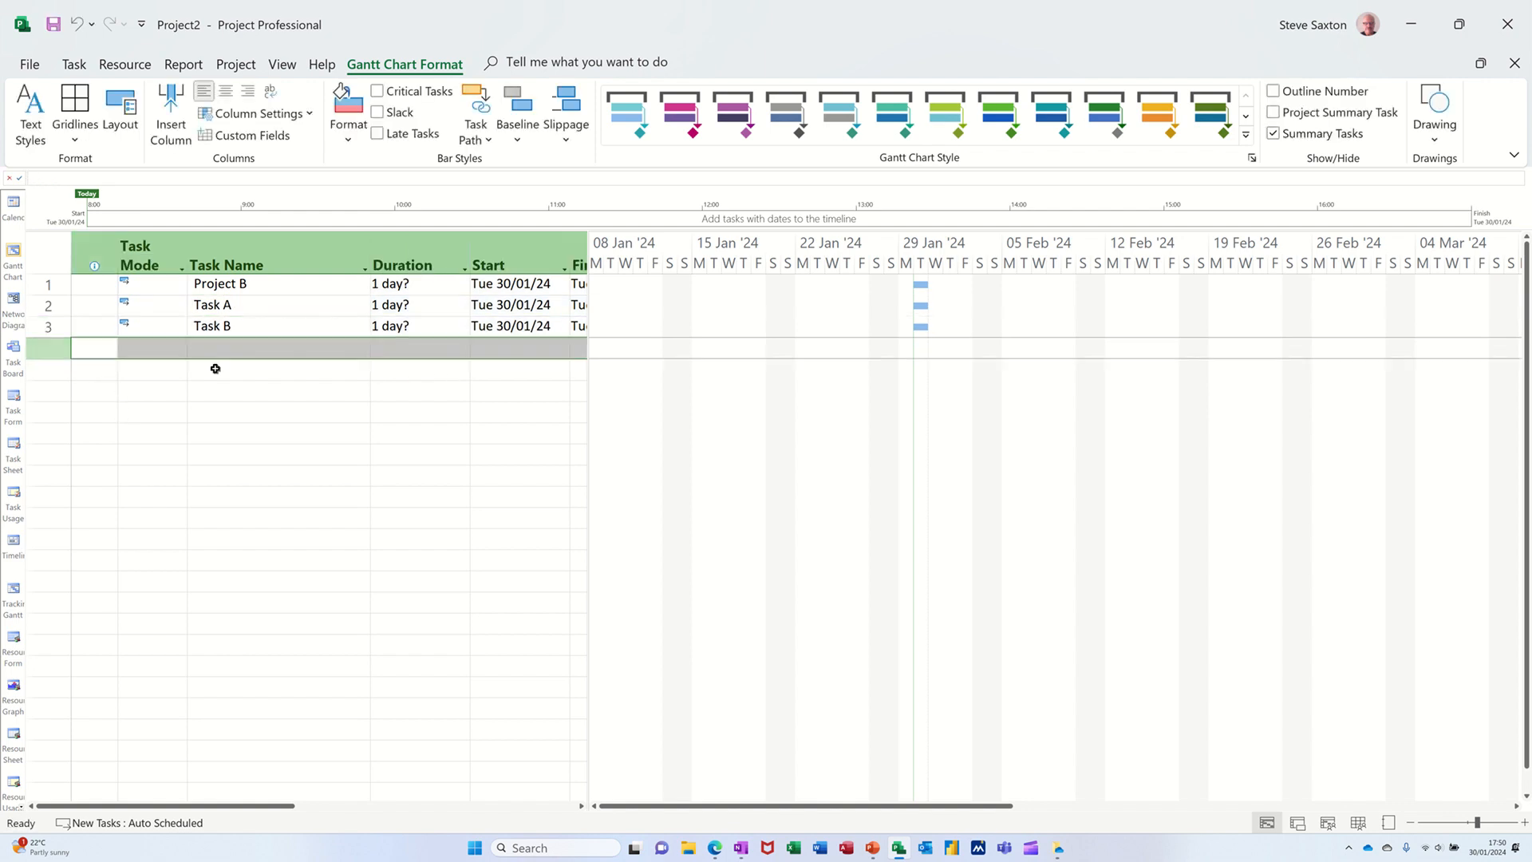
Indent Task A and Task B to make them subtasks of Project B
left_click_drag(217, 309, 213, 324)
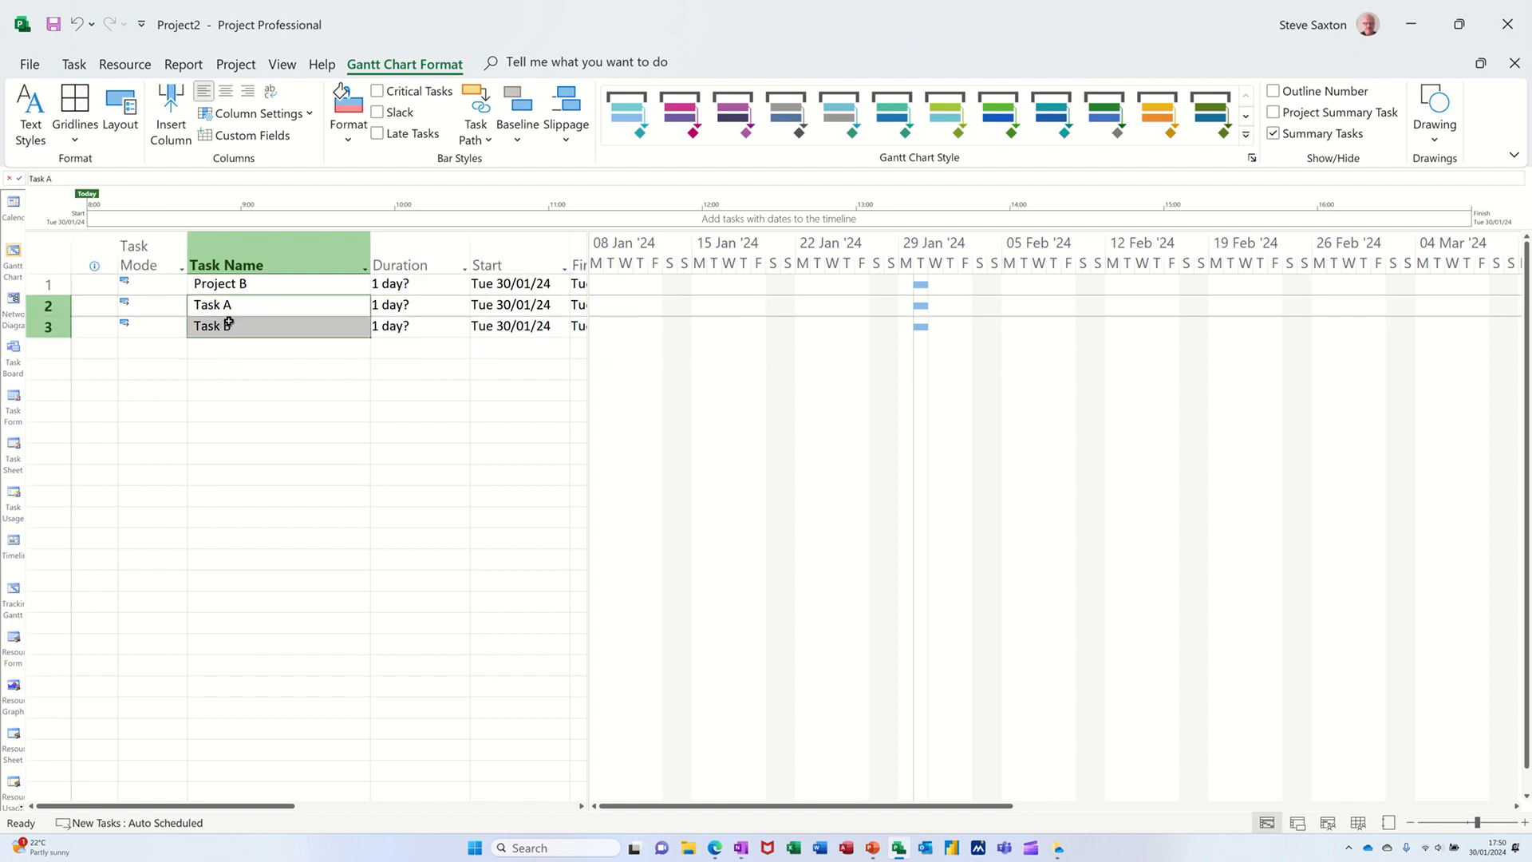
left_click(74, 64)
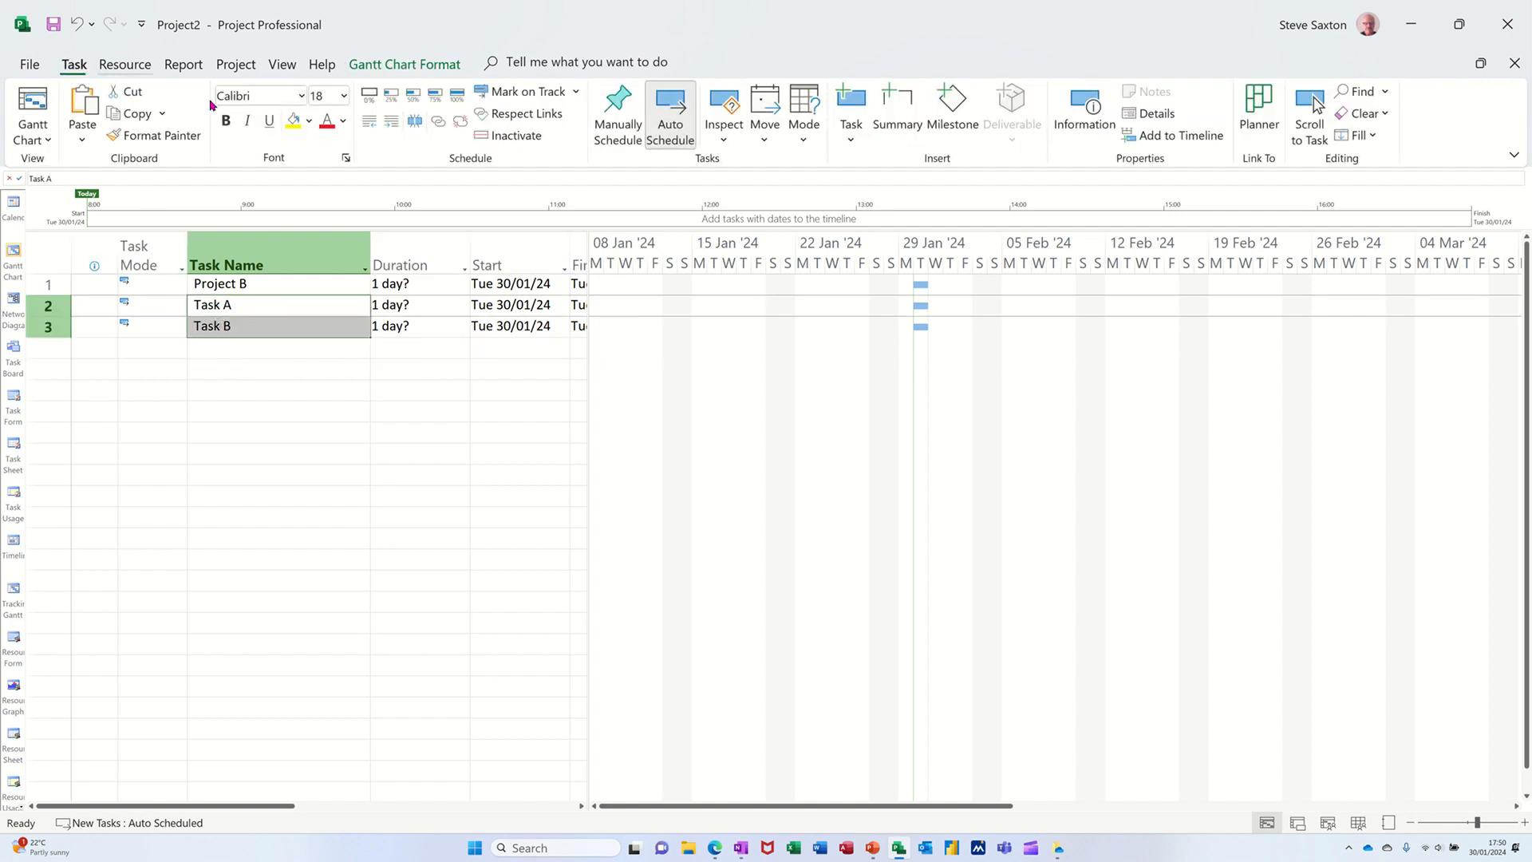
left_click(388, 126)
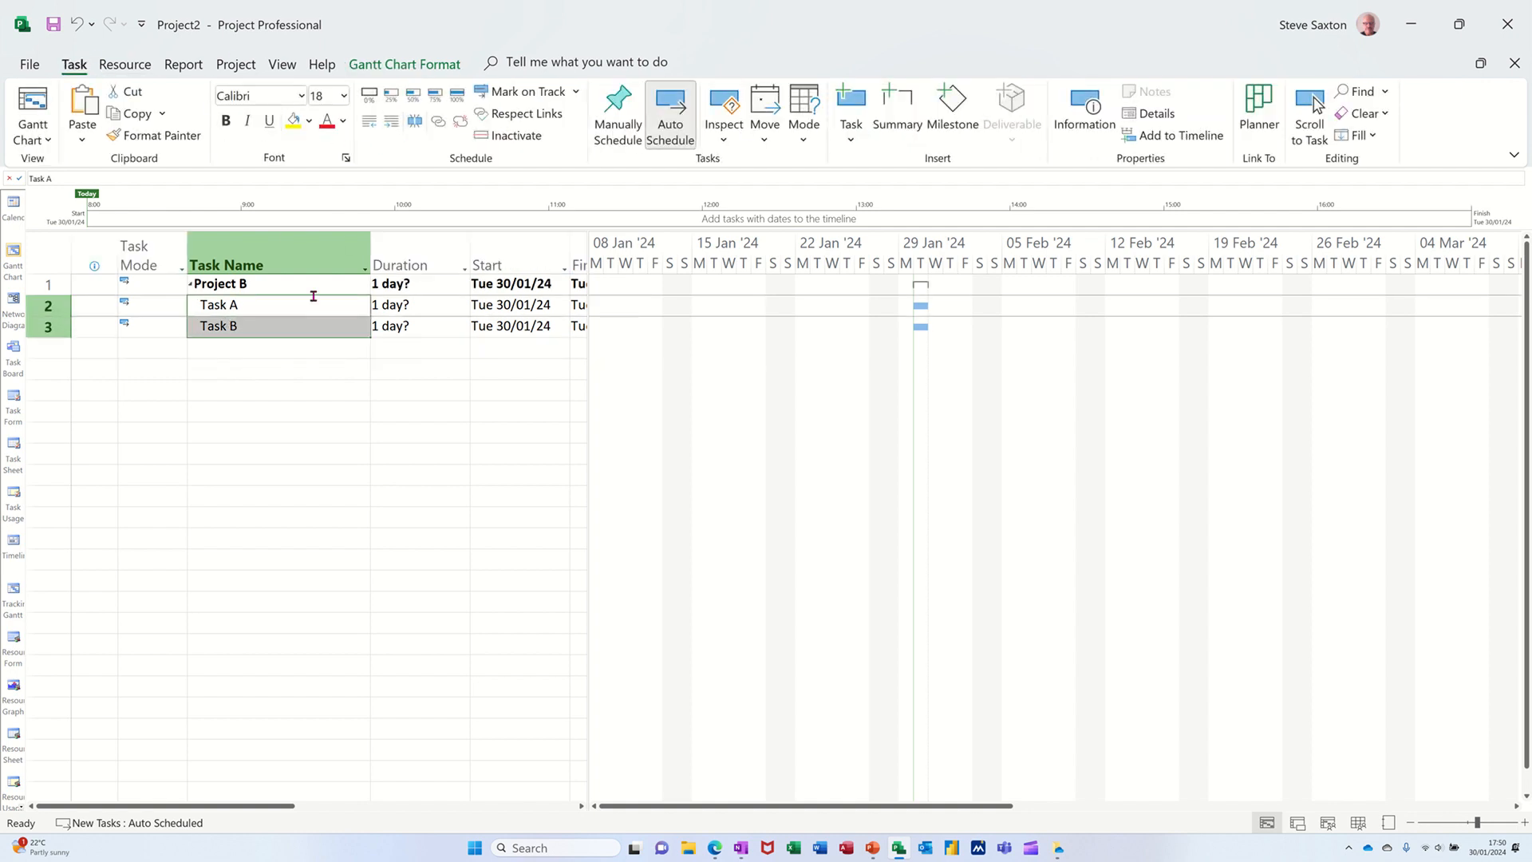
Set the durations of Task A and Task B to 1 day each
left_click(406, 303)
type("1")
key("Return")
type("1")
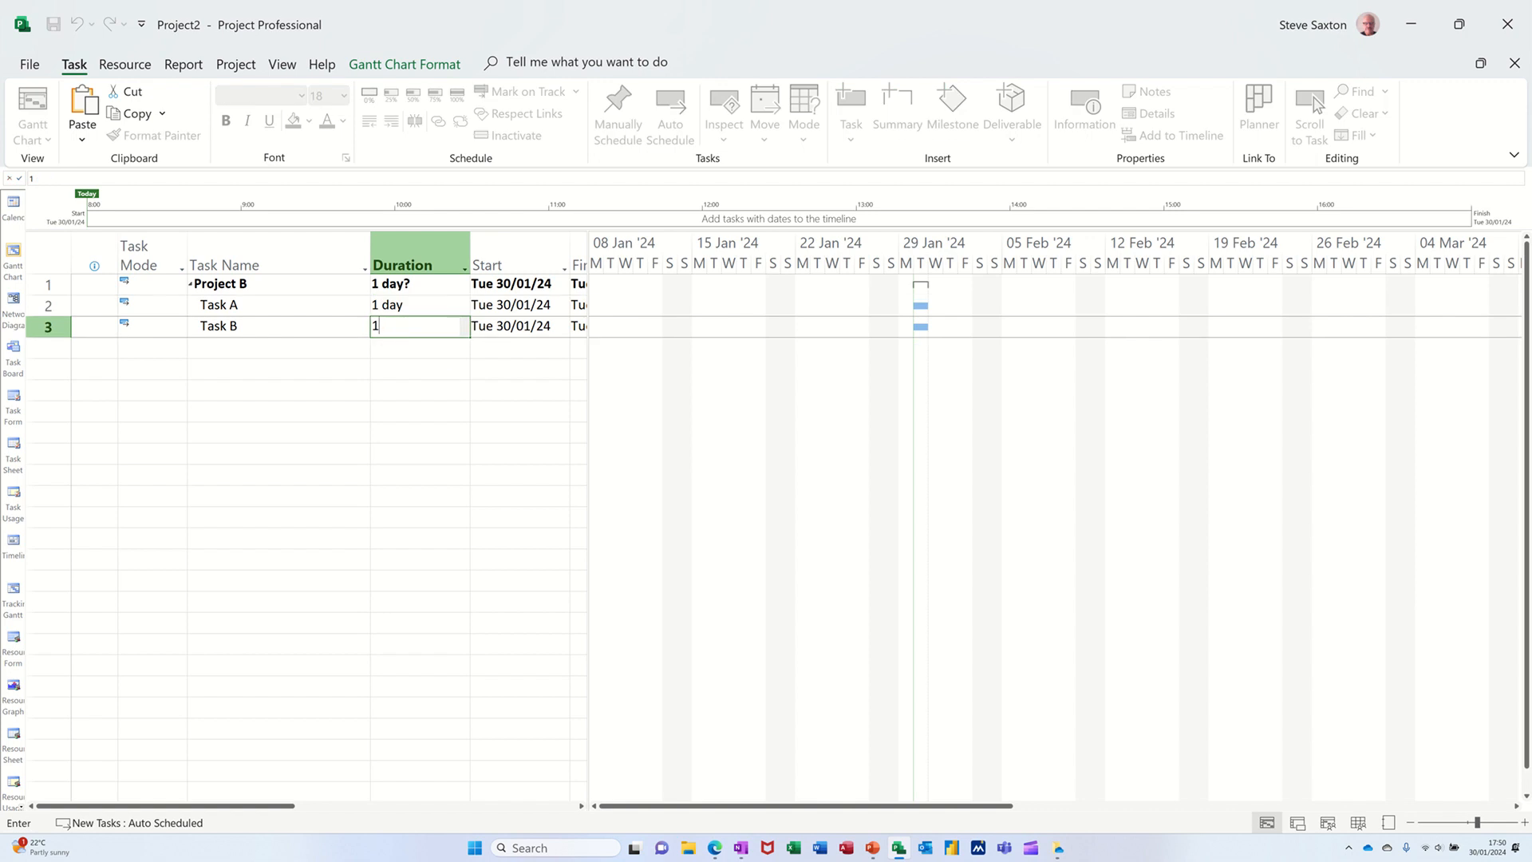
left_click(345, 384)
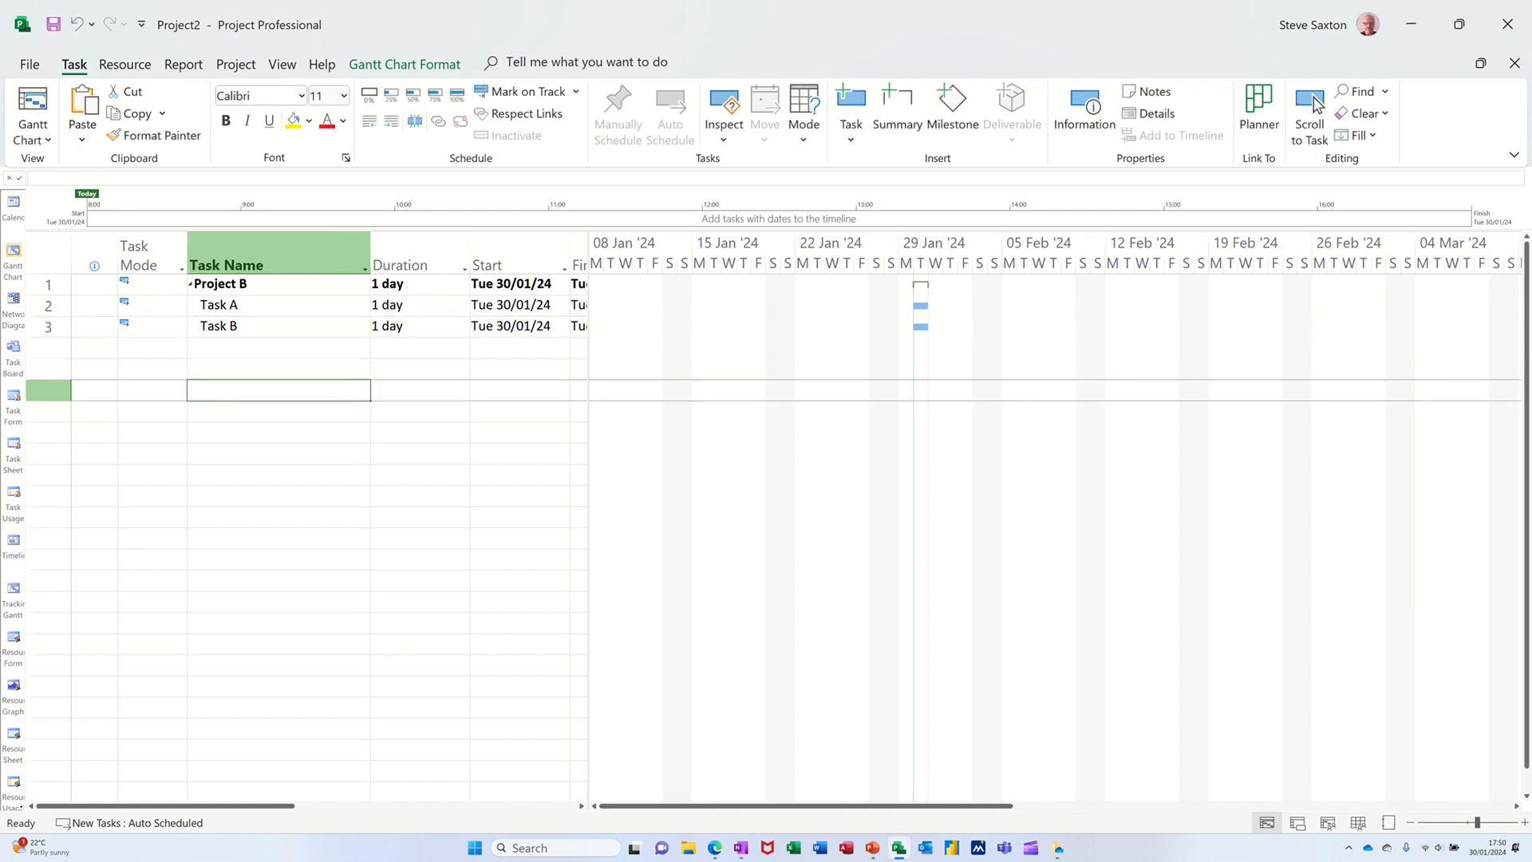
Open the Resource Sheet and add two people as resources, entering their first names in the first two rows
left_click(1358, 822)
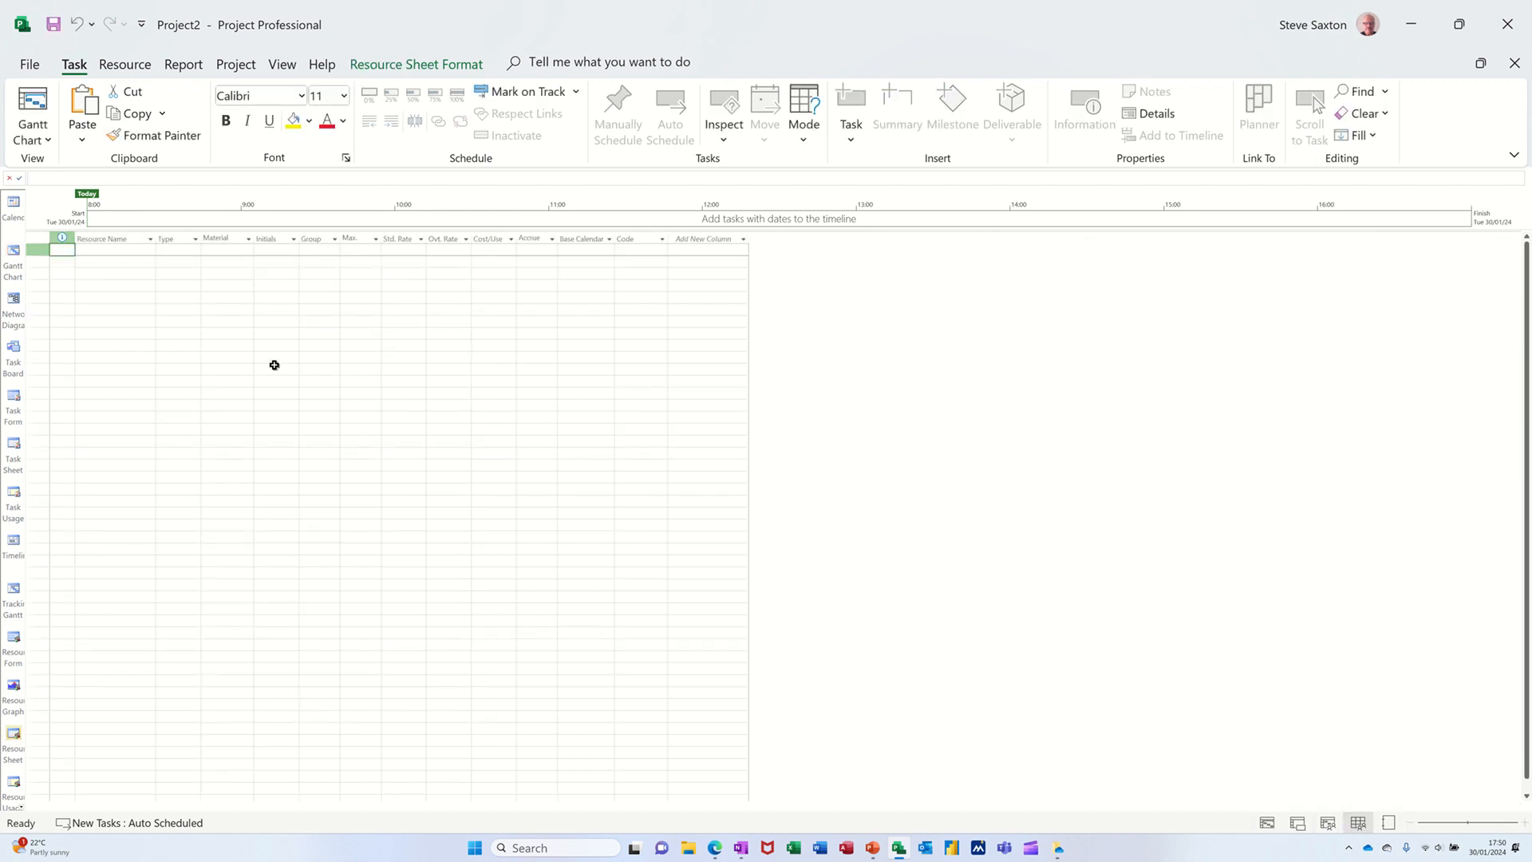
left_click(124, 252)
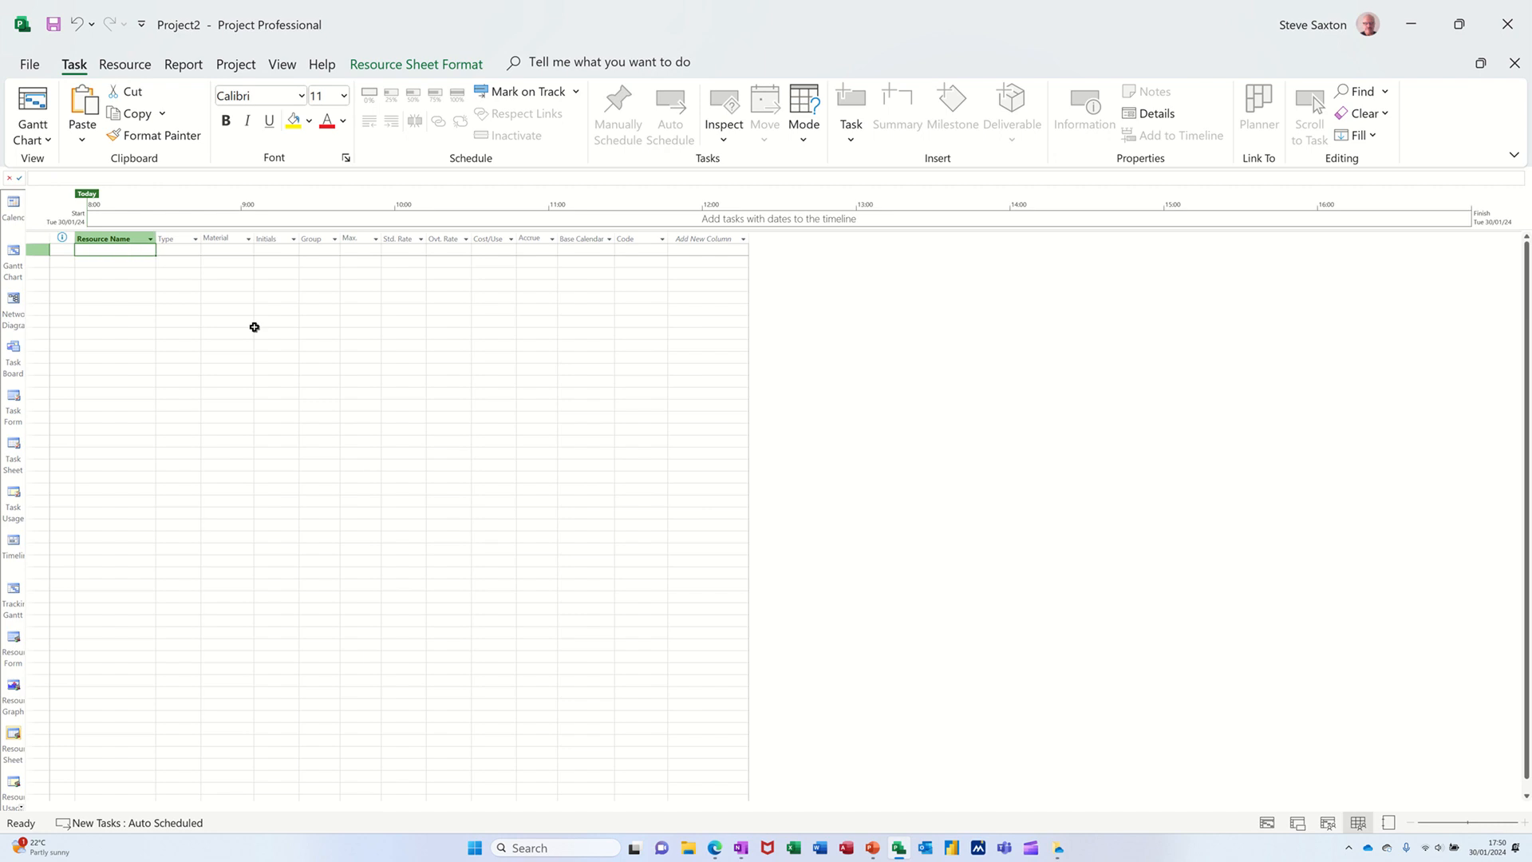
type("Steve")
key("Return")
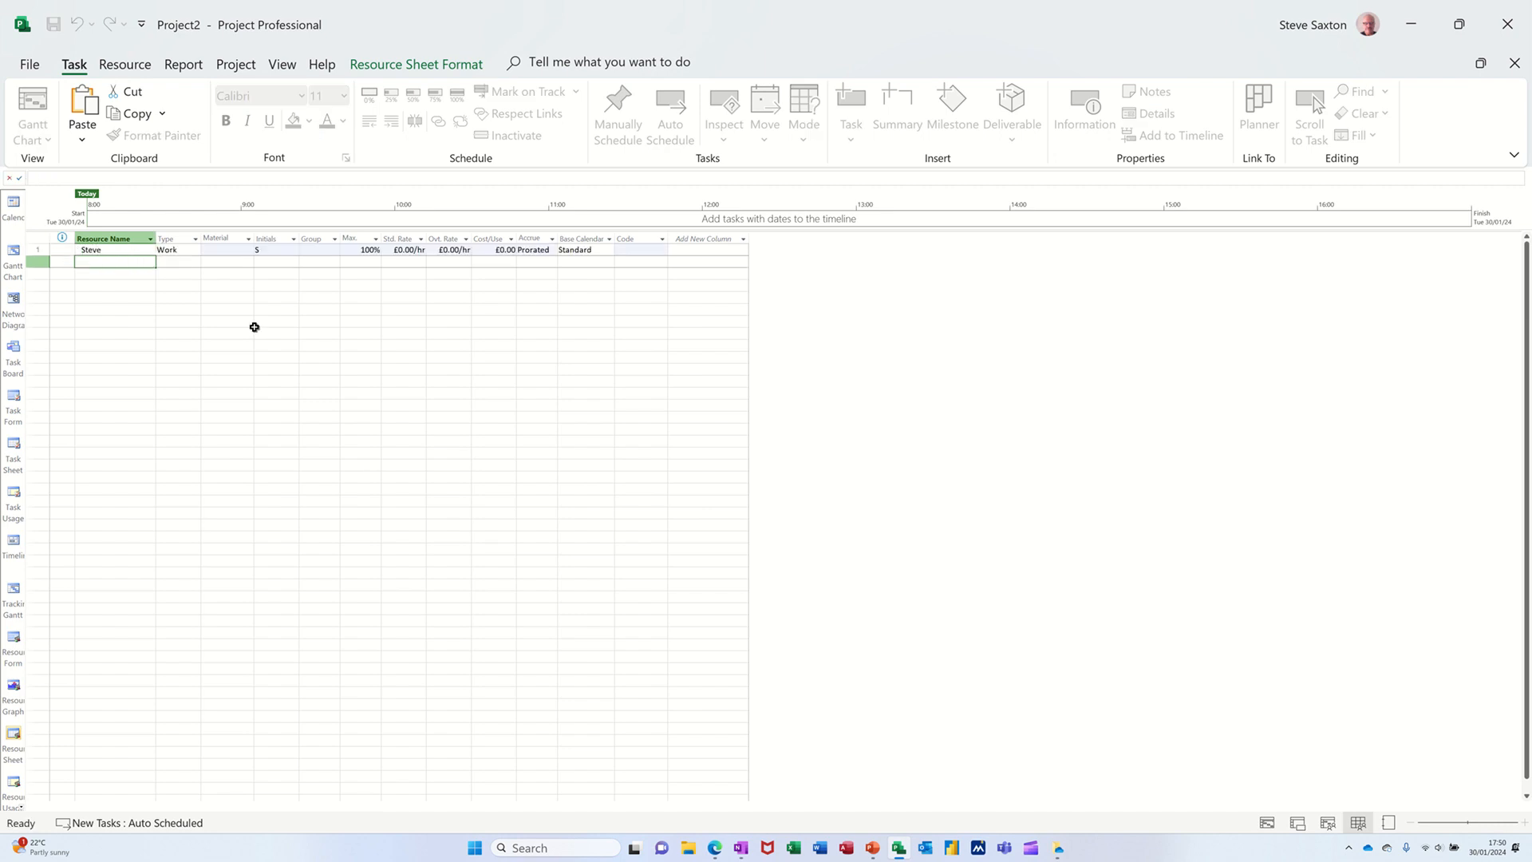
type("Anee")
key("Return")
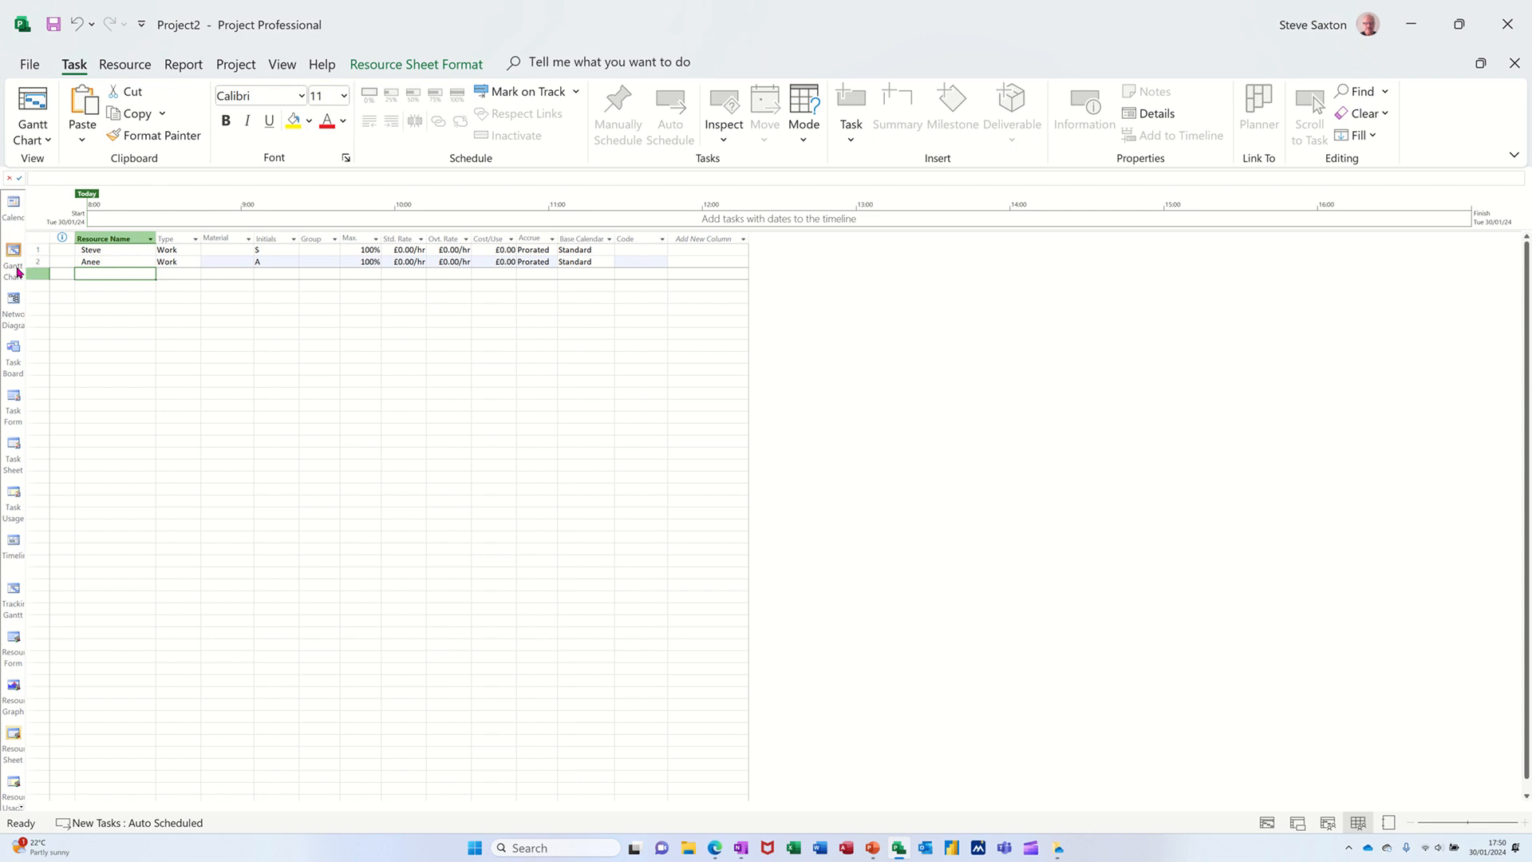
Return to the Gantt Chart and assign the second person on the Resource Sheet to Task A
left_click(10, 254)
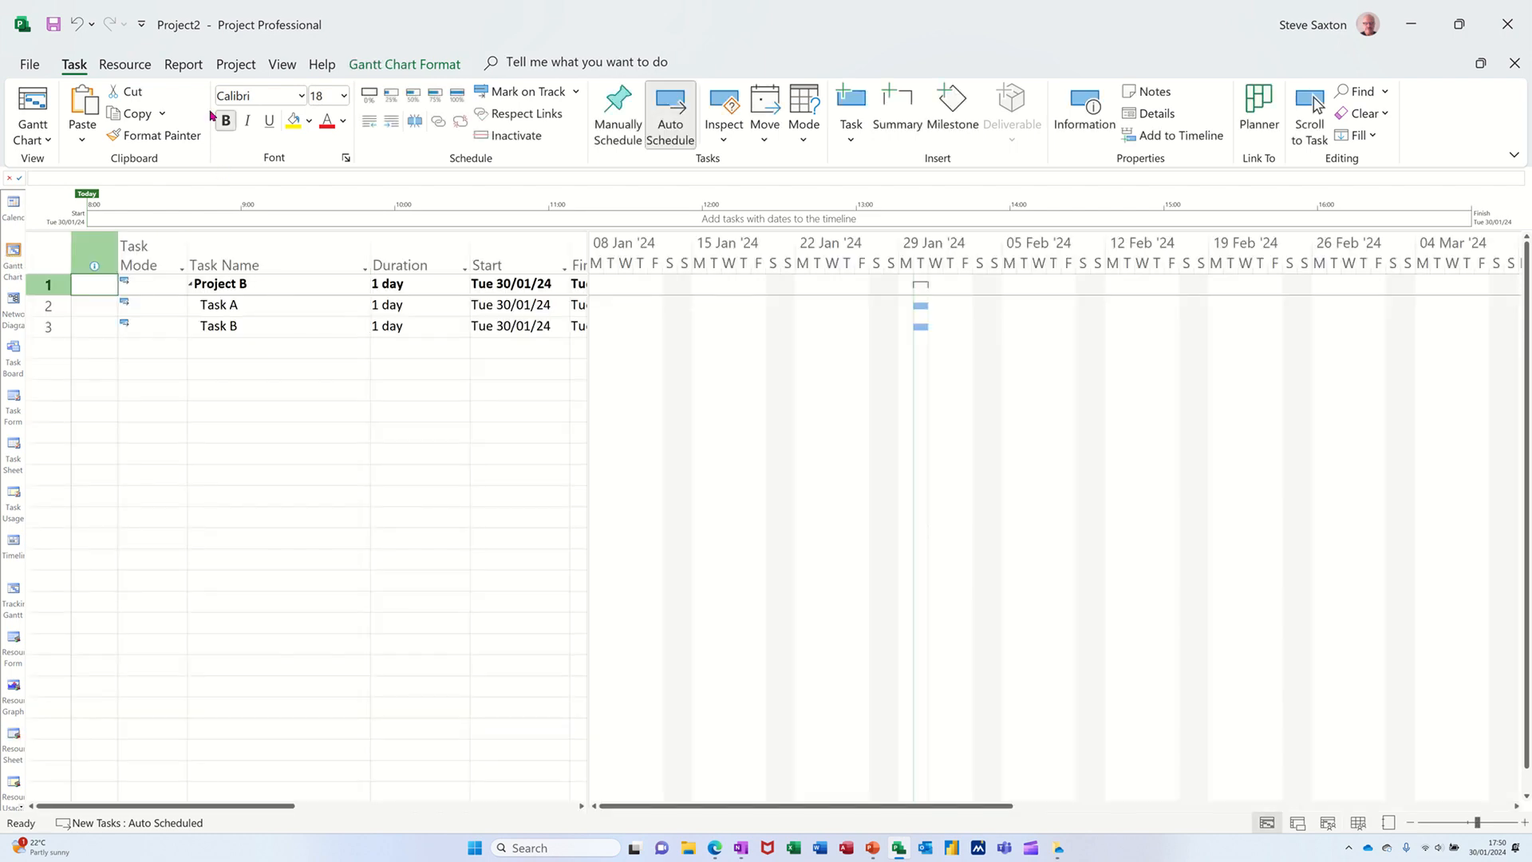
left_click(126, 69)
left_click(102, 112)
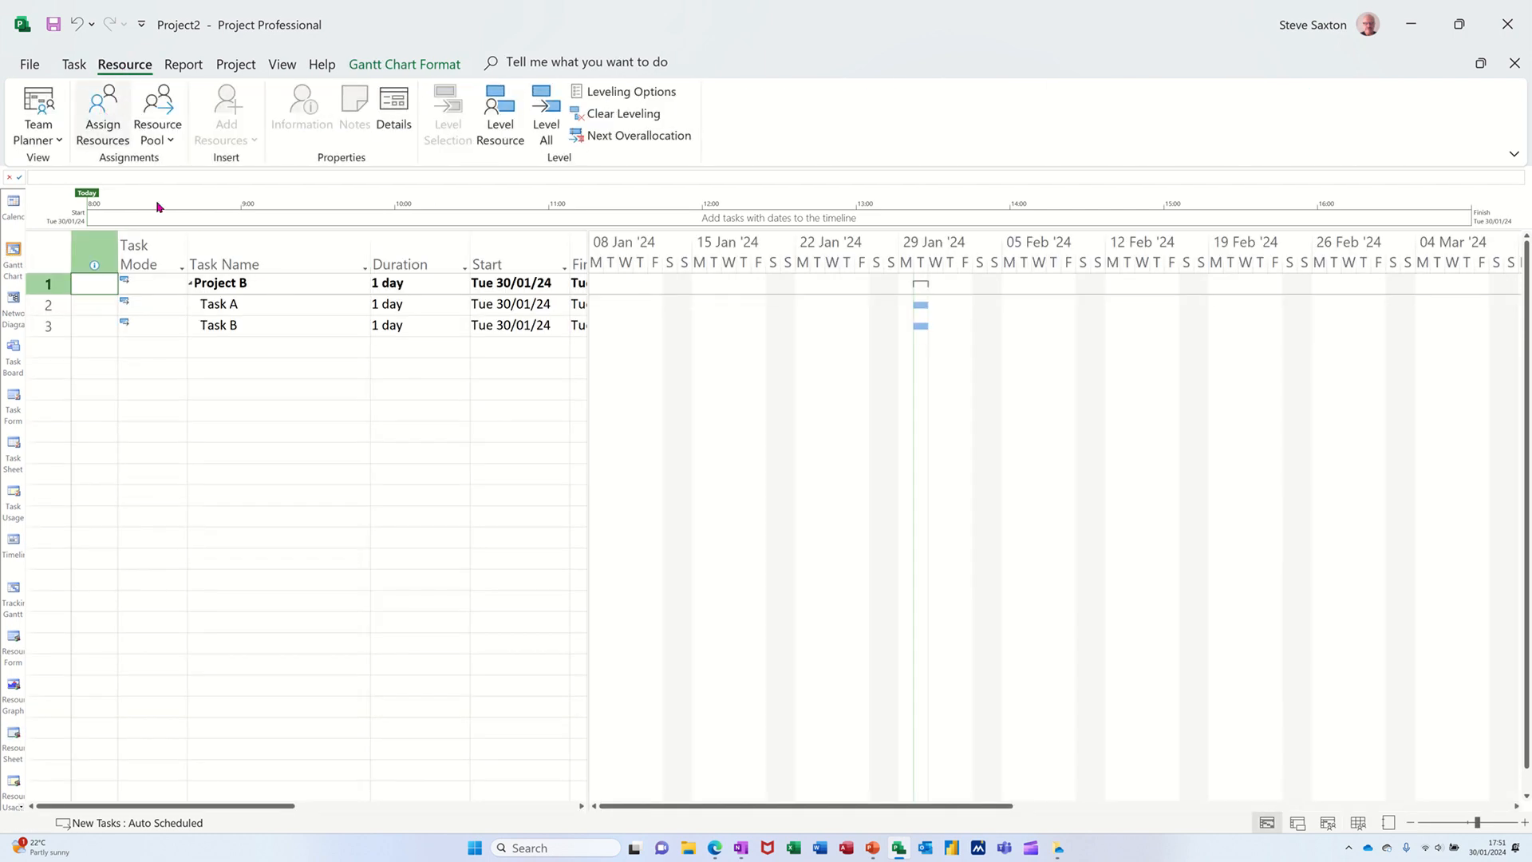
left_click(259, 307)
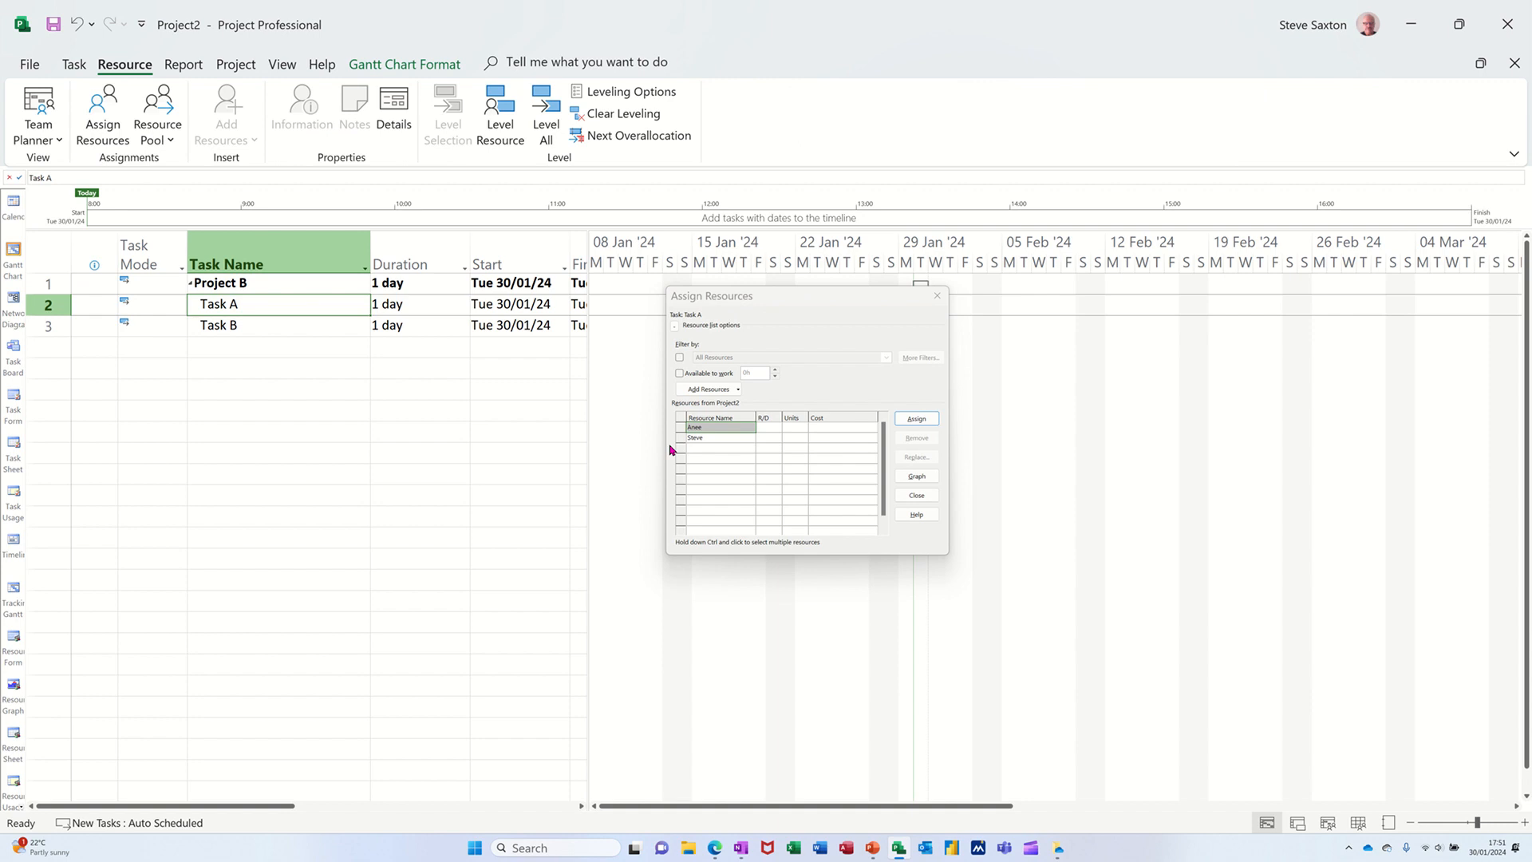
left_click(916, 418)
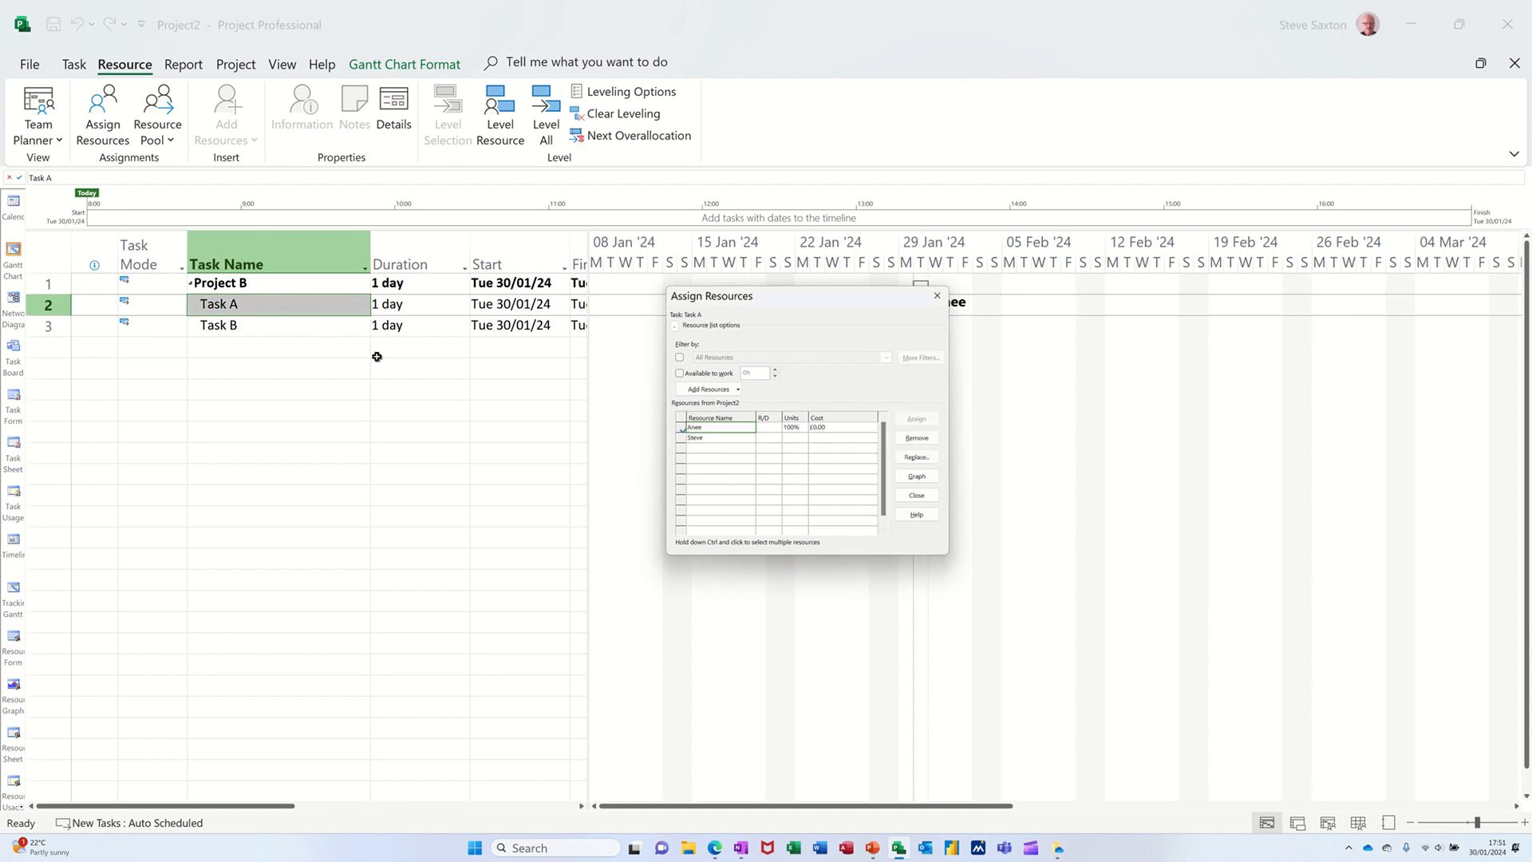
Assign the first person on the Resource Sheet to Task B and close the Assign Resources dialog
left_click(252, 329)
left_click(718, 437)
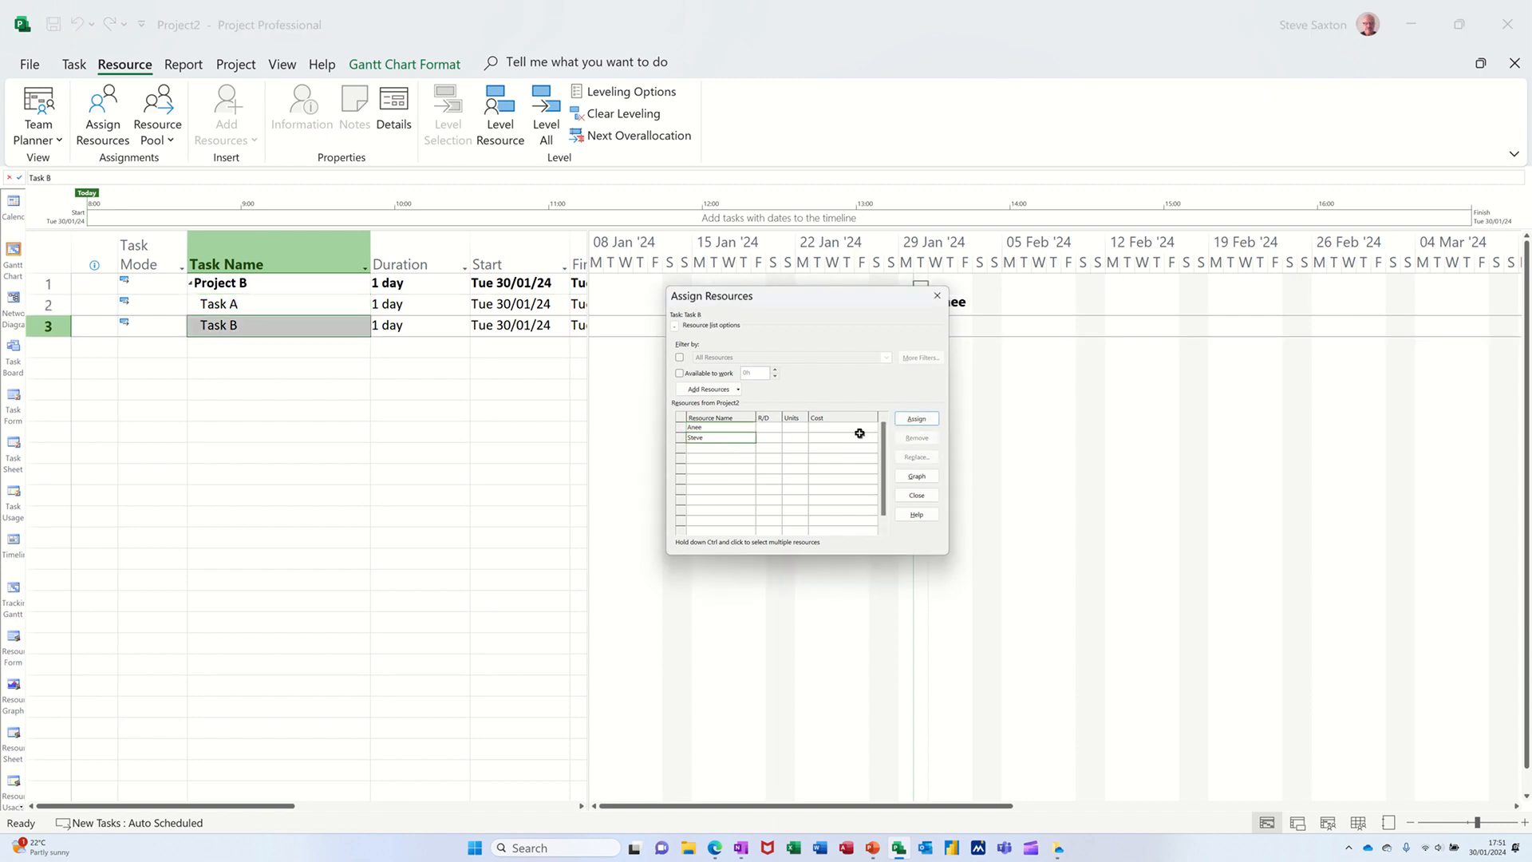
left_click(914, 420)
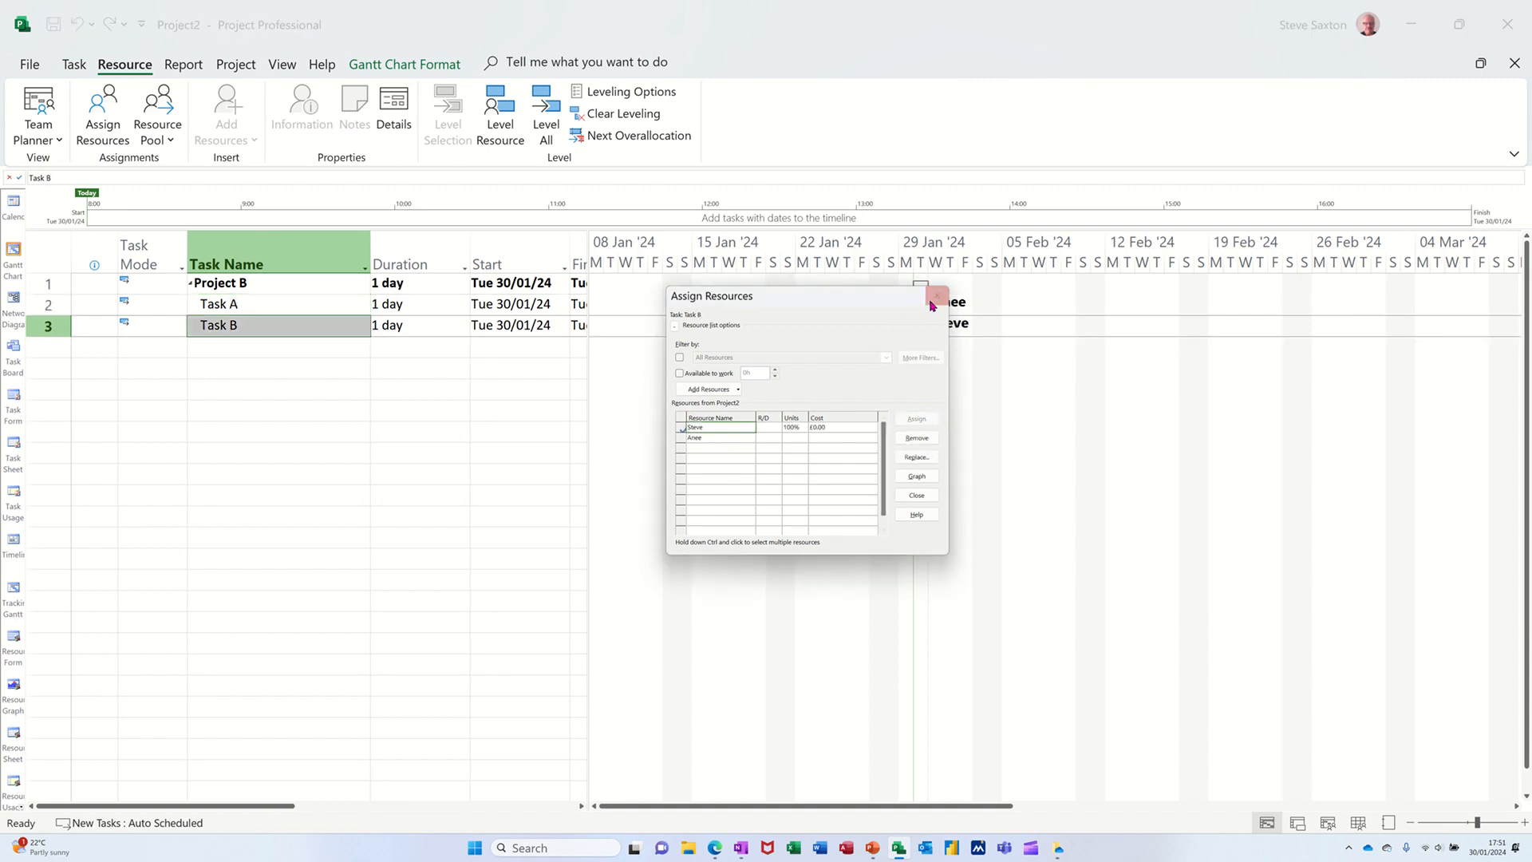
left_click(936, 295)
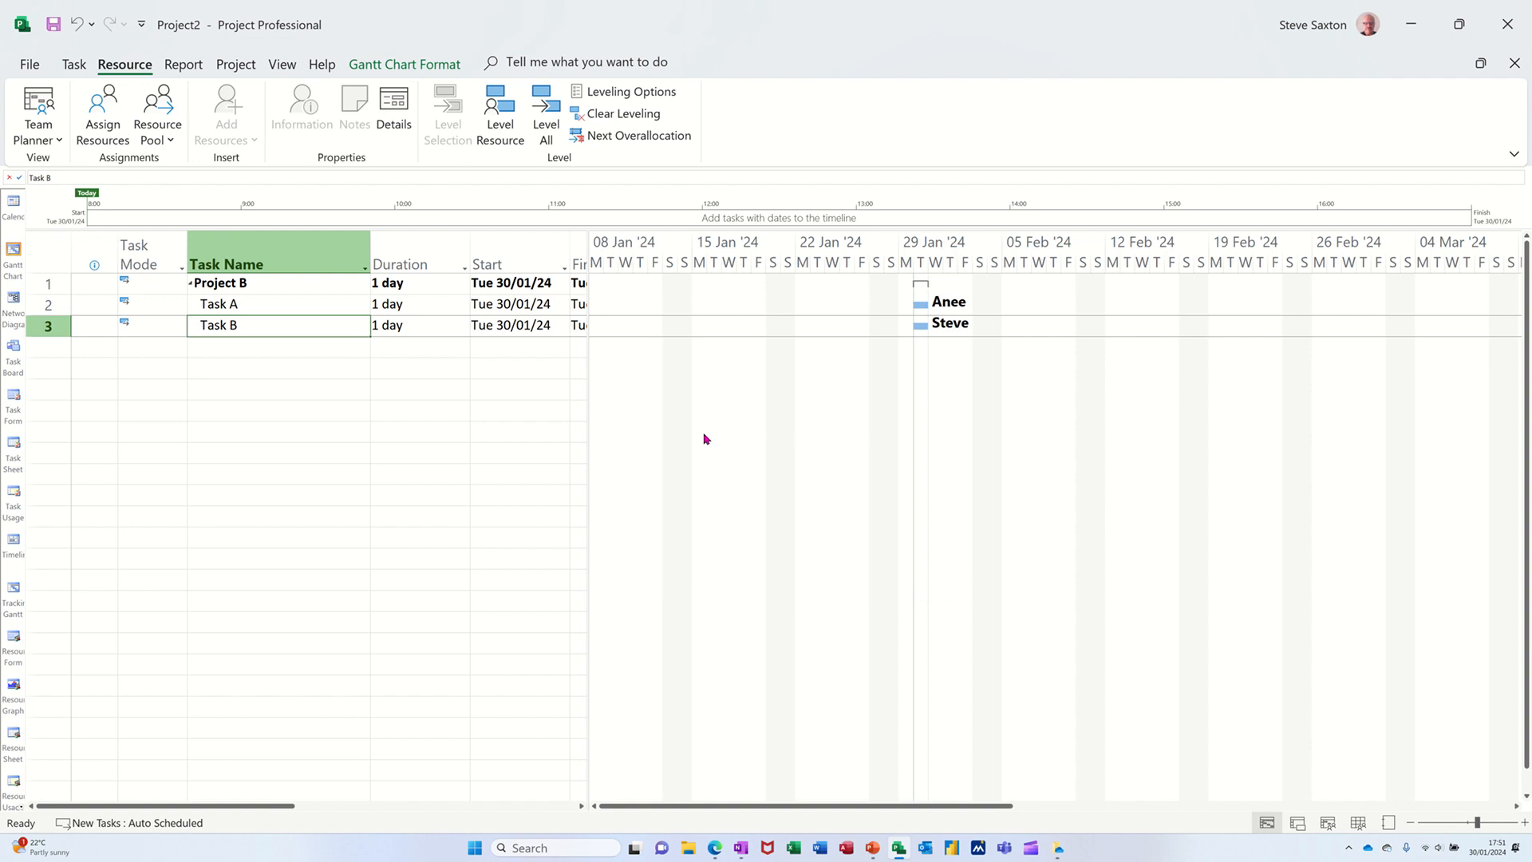
Save the project in Documents as Project B and close the file
left_click(54, 24)
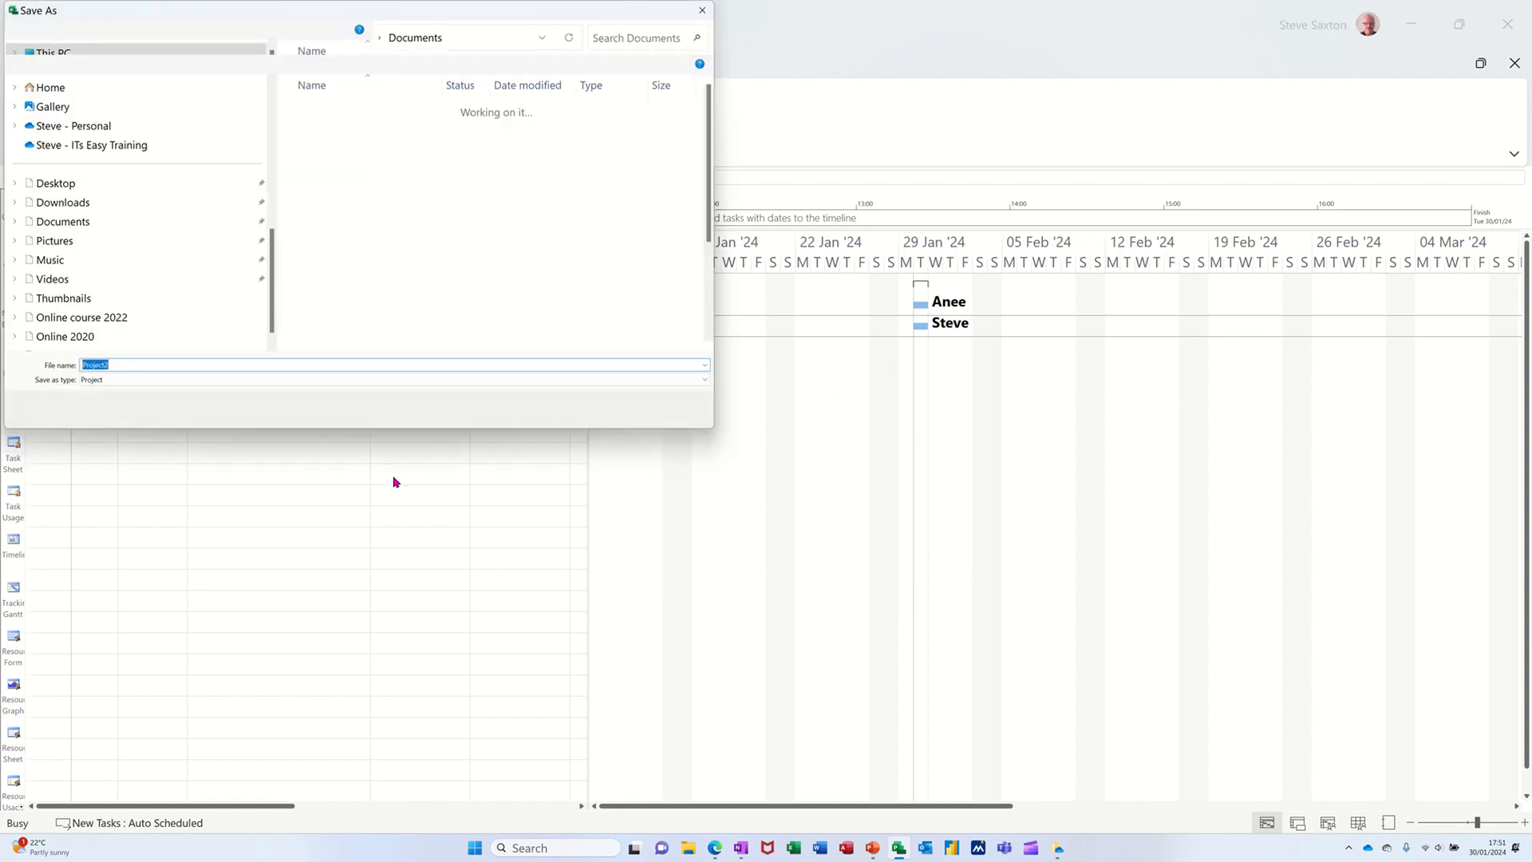
type("Pro")
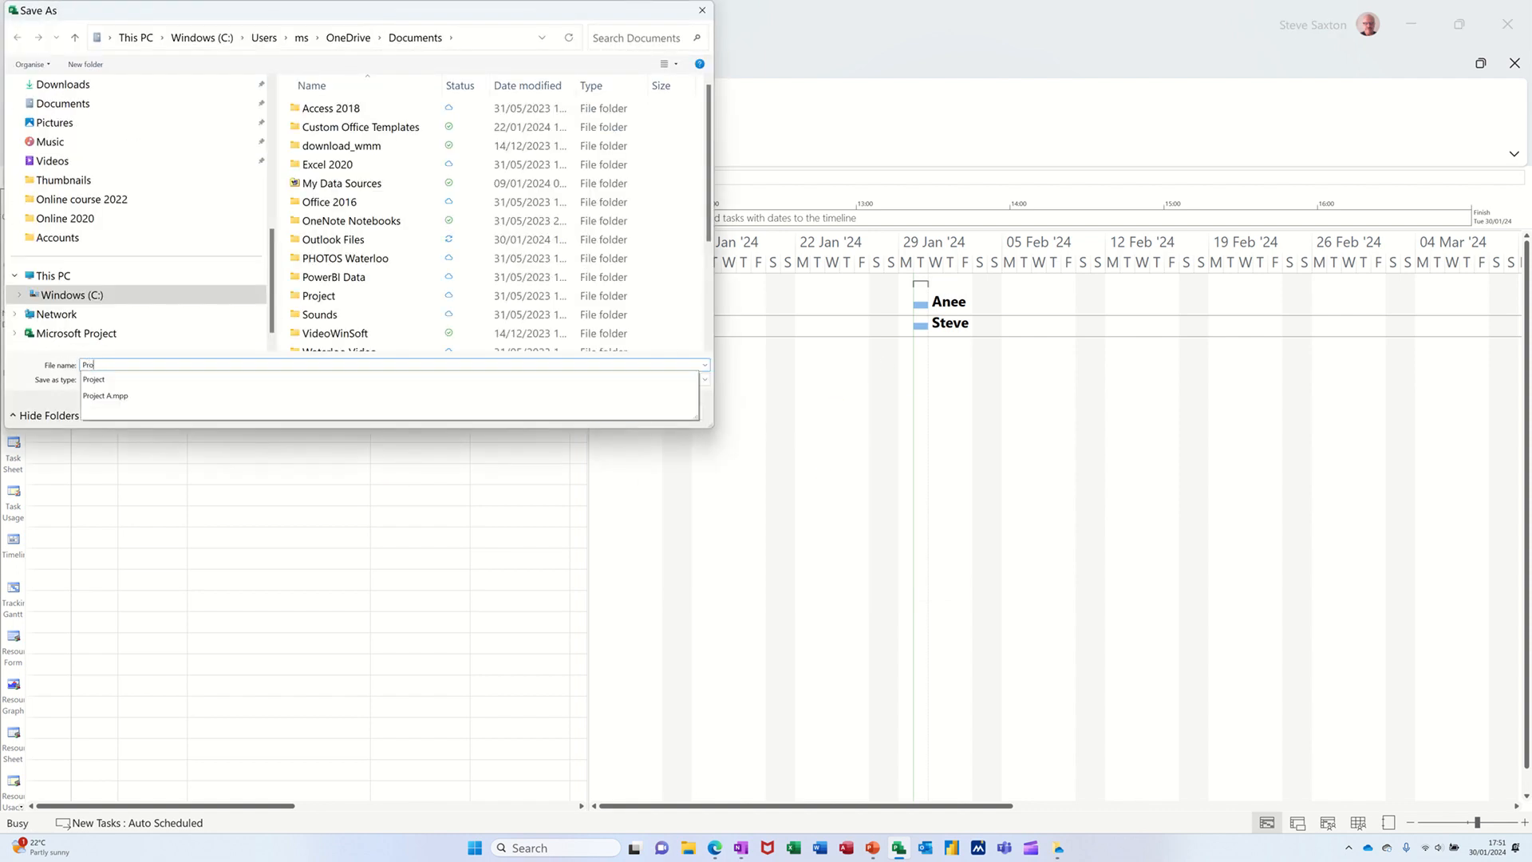
type("ject B")
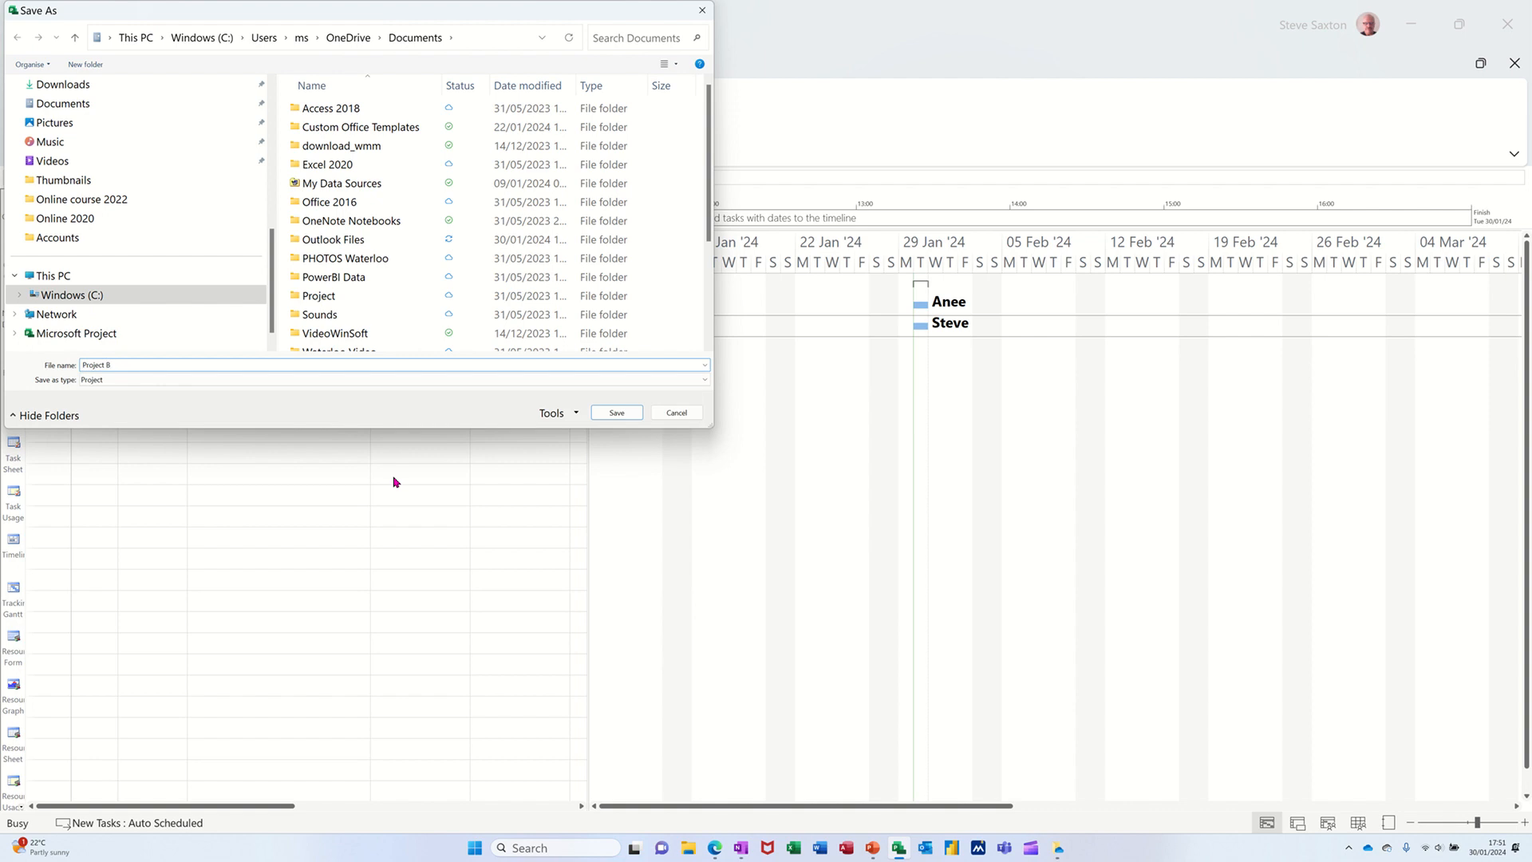
left_click(615, 412)
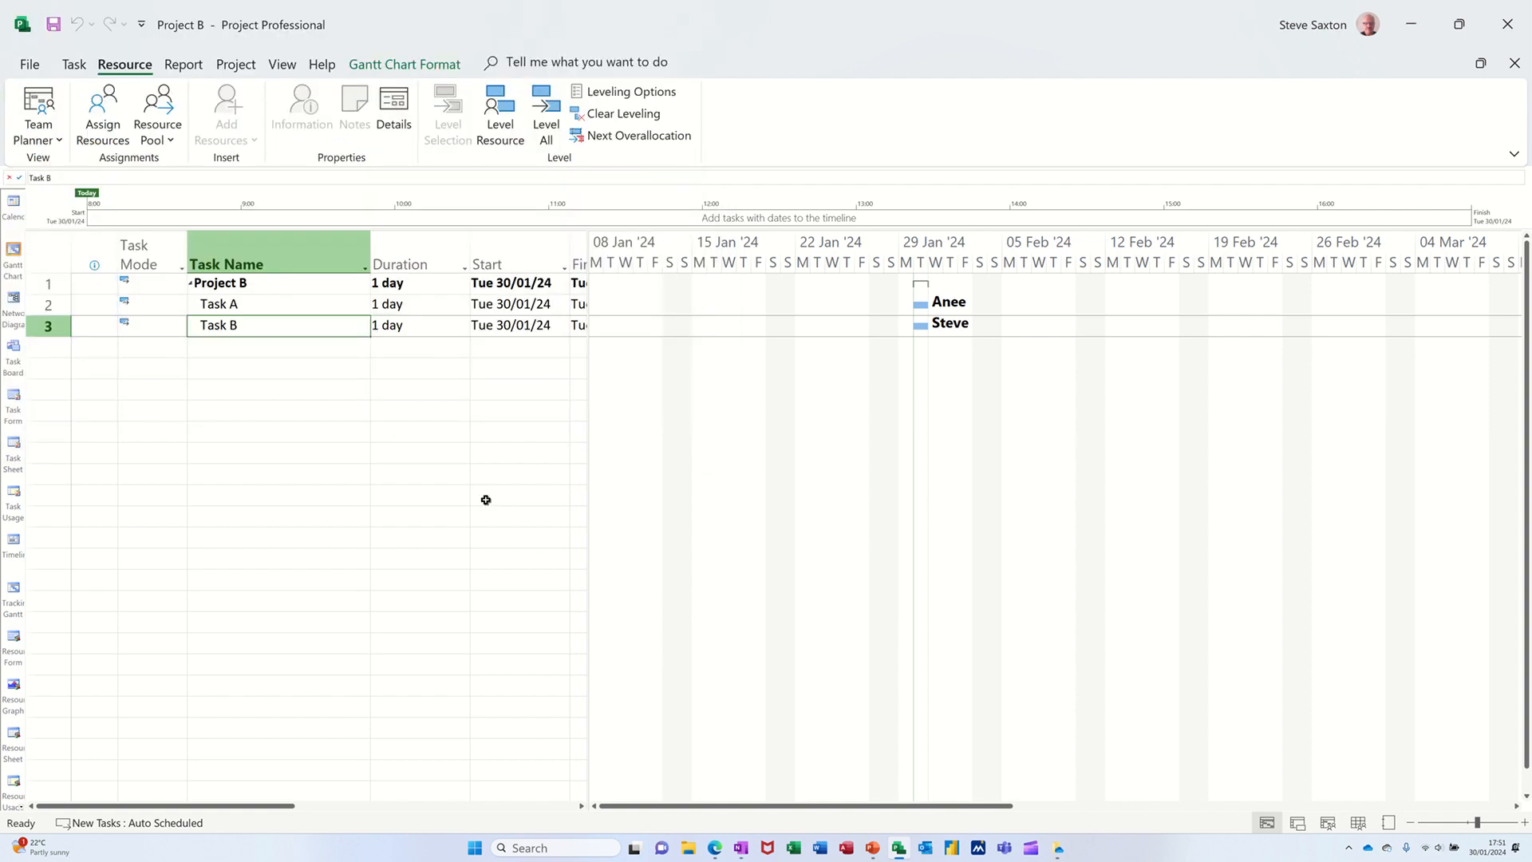
key("ctrl+F4")
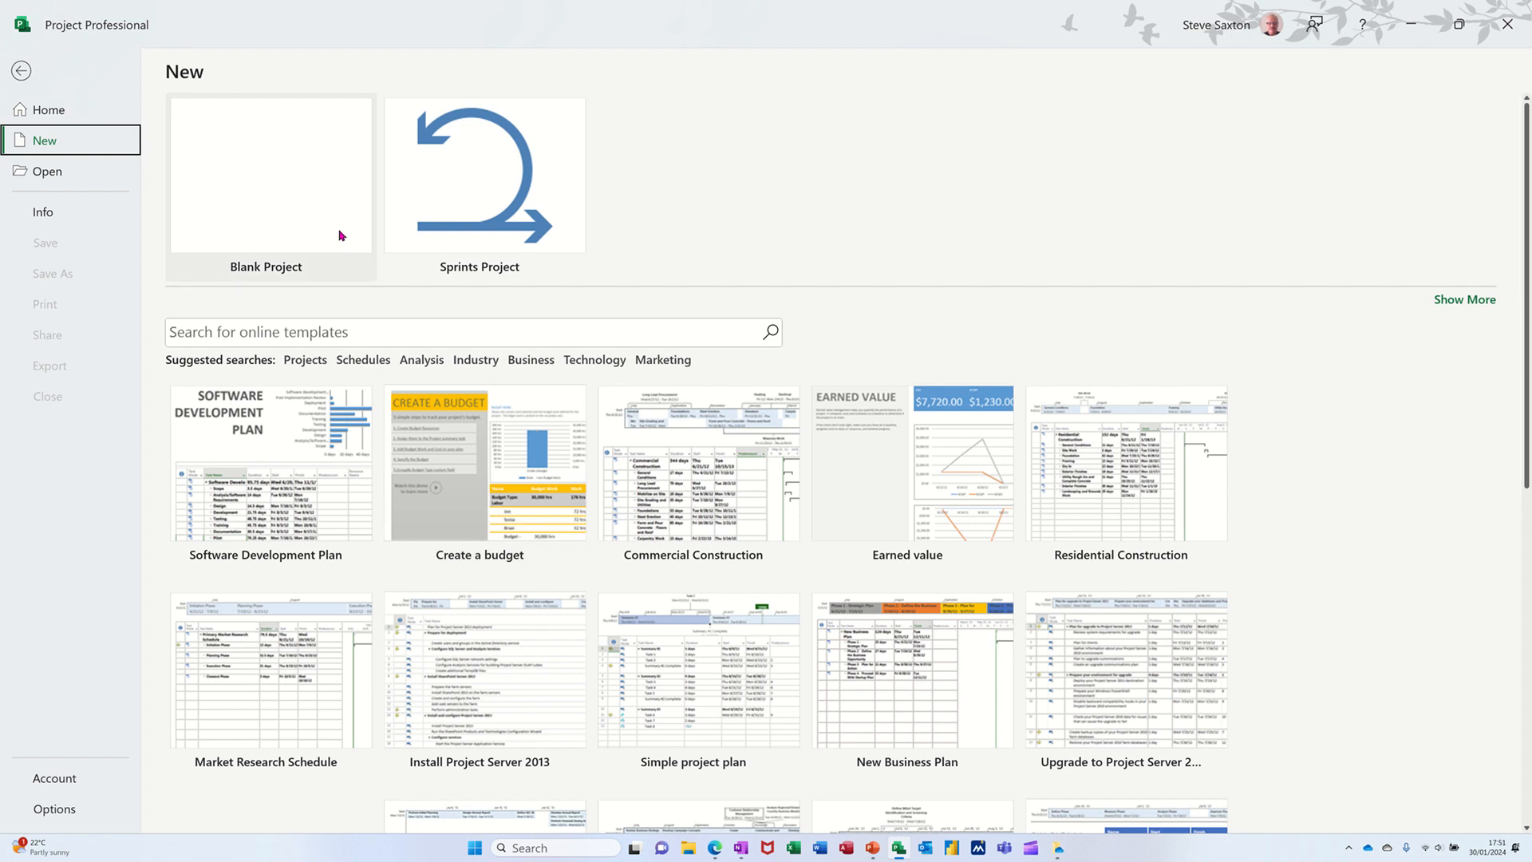
Start another blank project and set its text style for all items to size 18
left_click(287, 186)
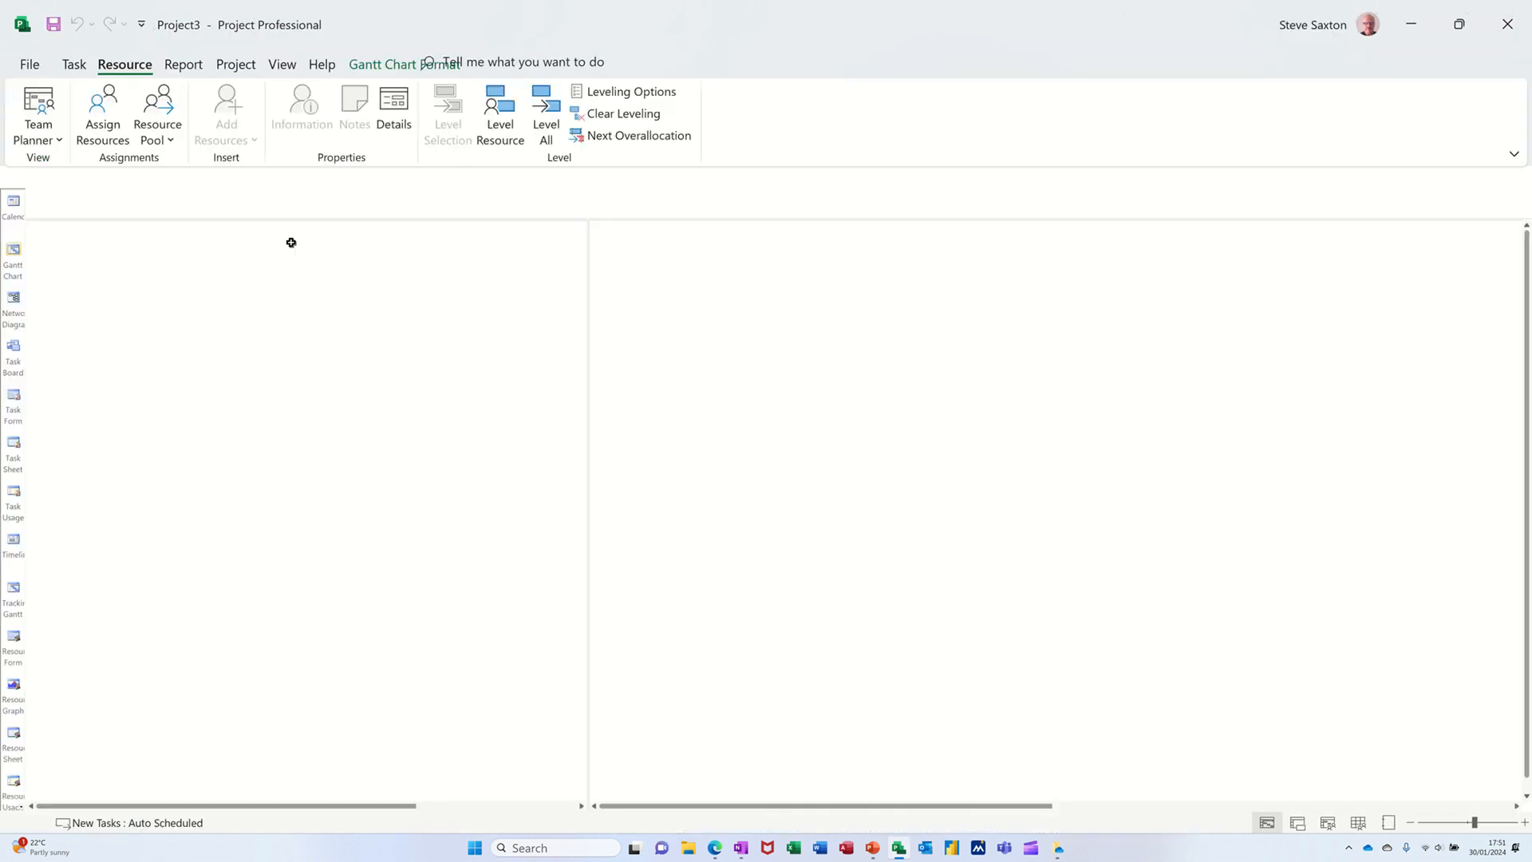
left_click(384, 62)
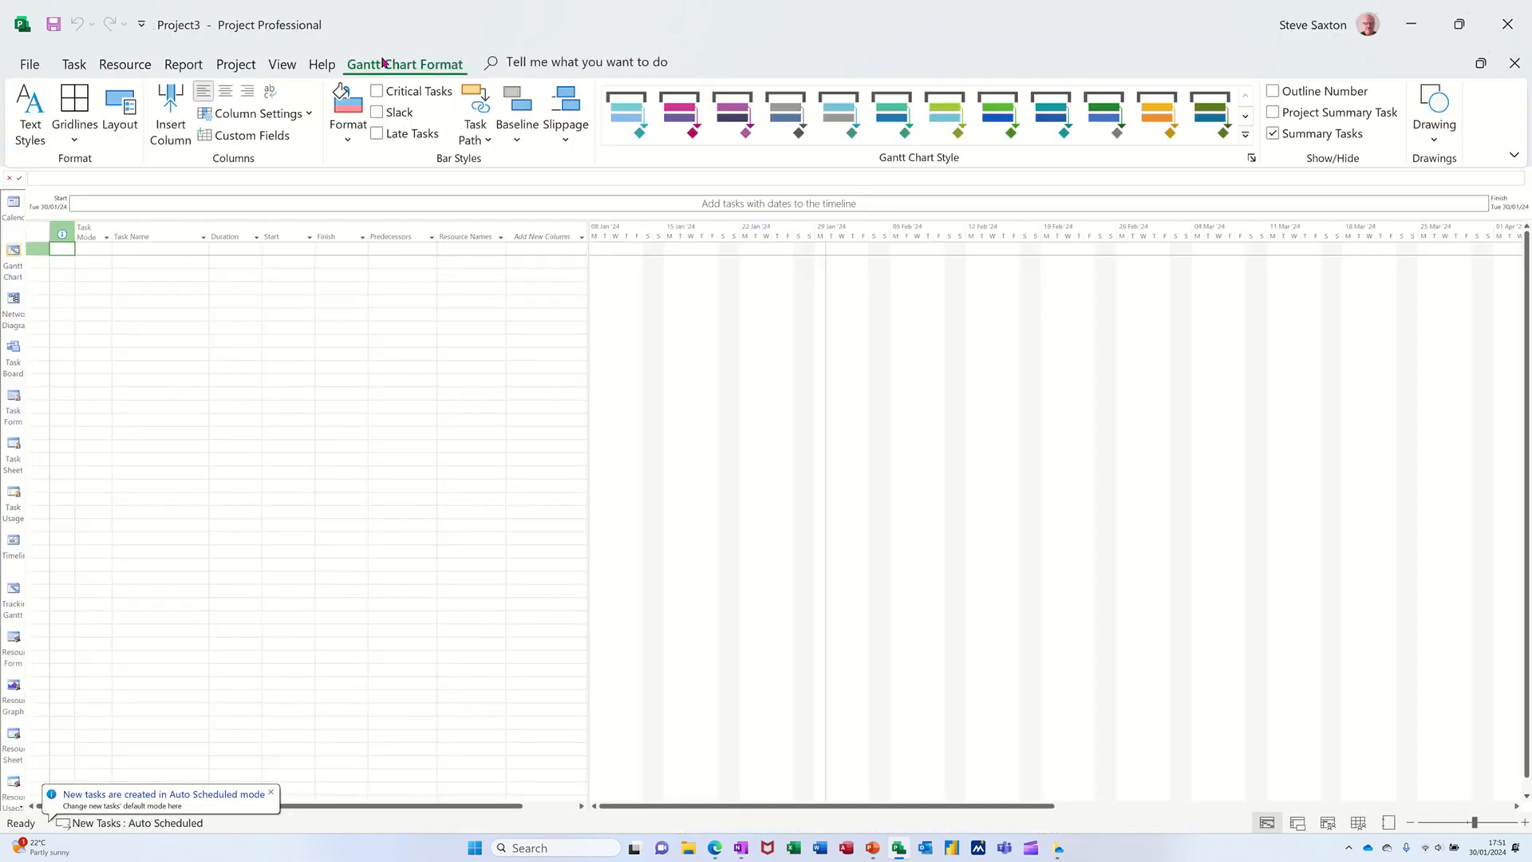
left_click(24, 100)
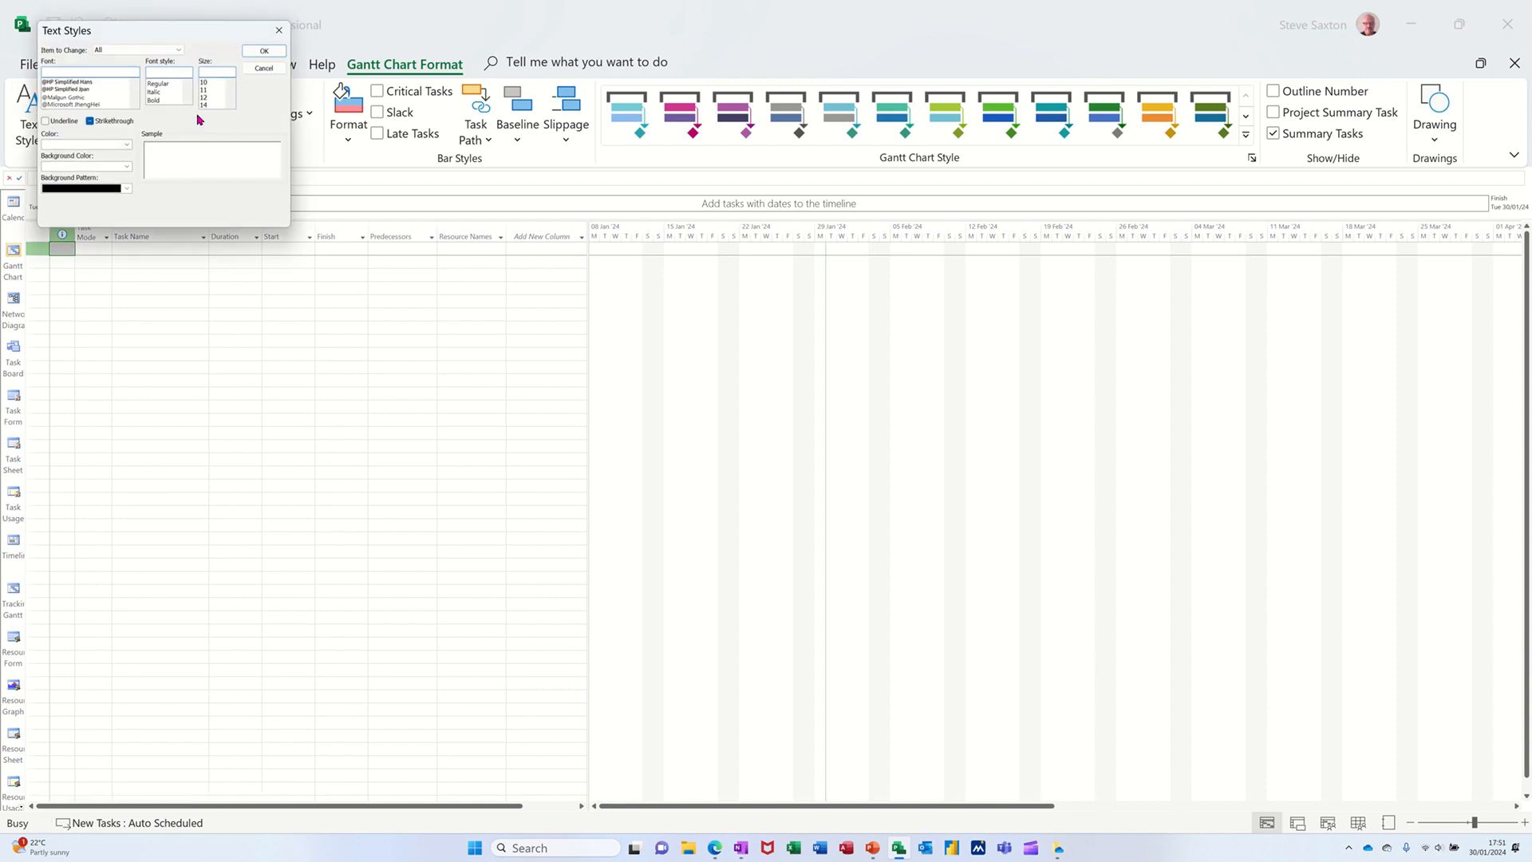
left_click(231, 109)
left_click(214, 97)
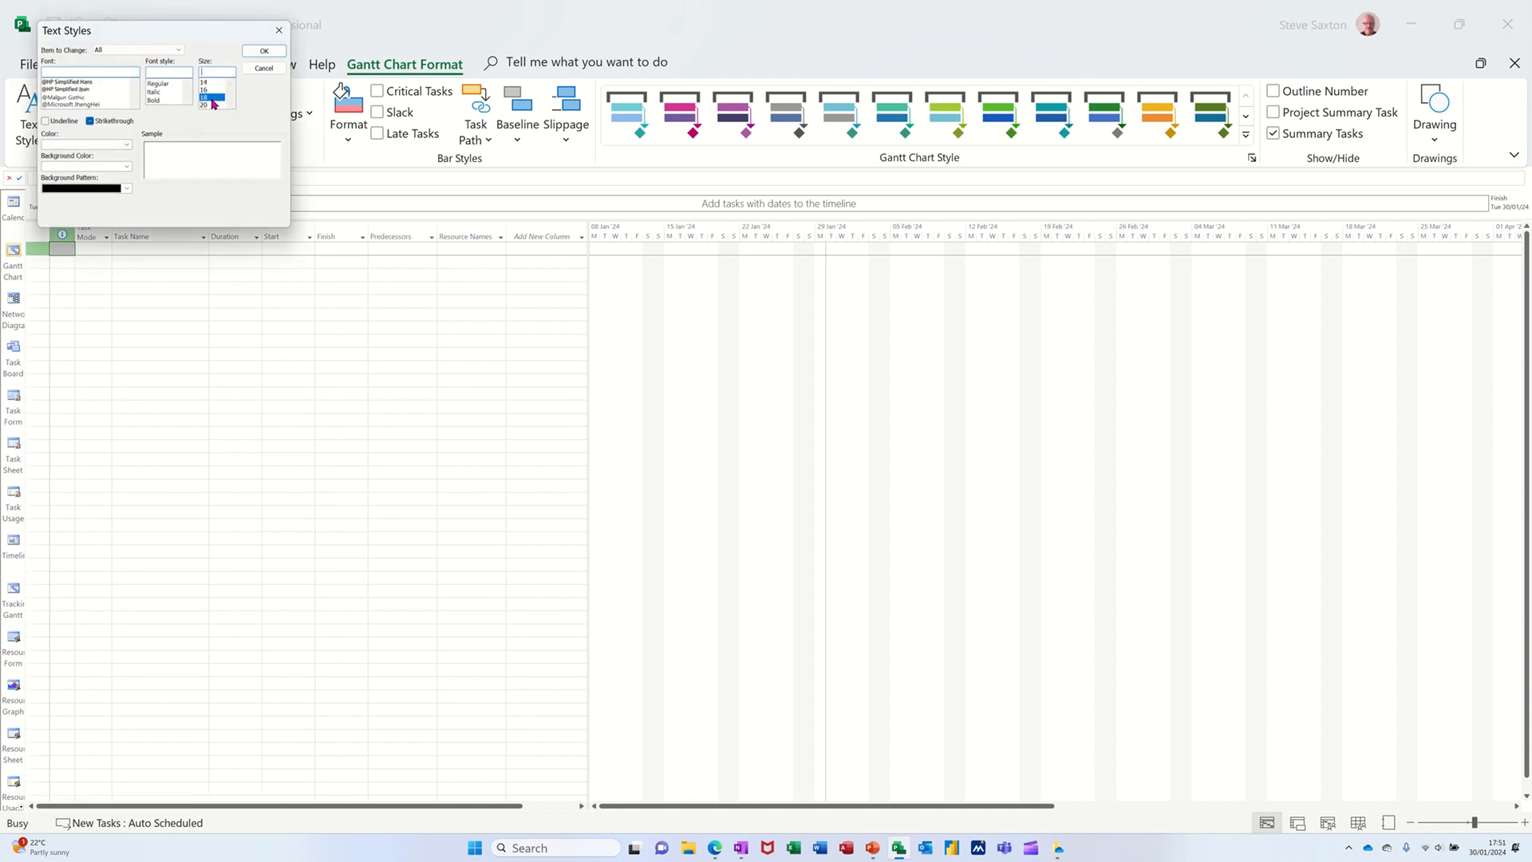
left_click(264, 51)
Enter Master as the first task of the new project
left_click(217, 273)
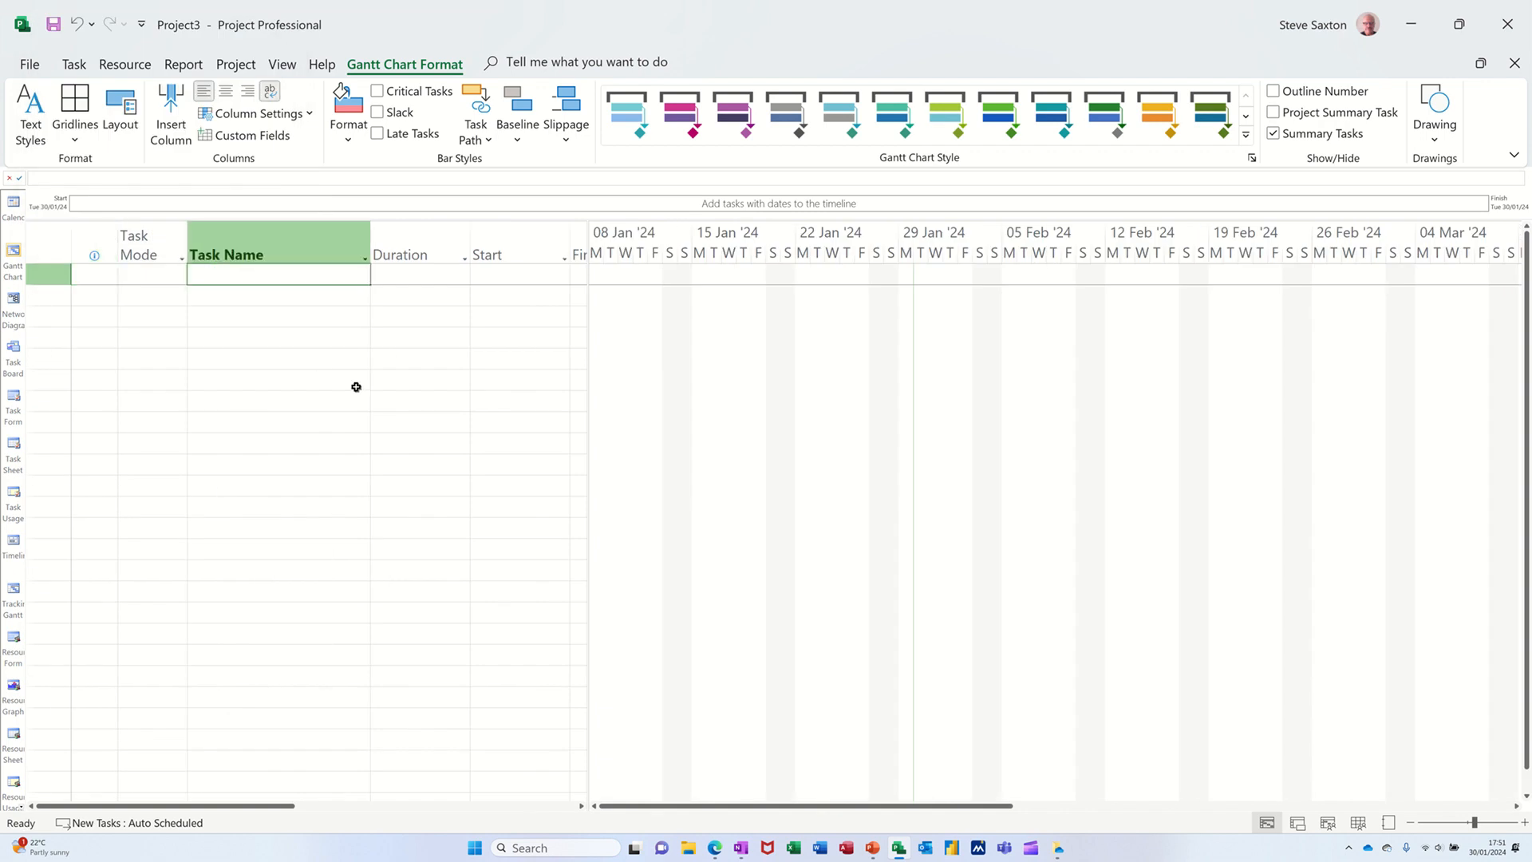
type("Master")
key("Return")
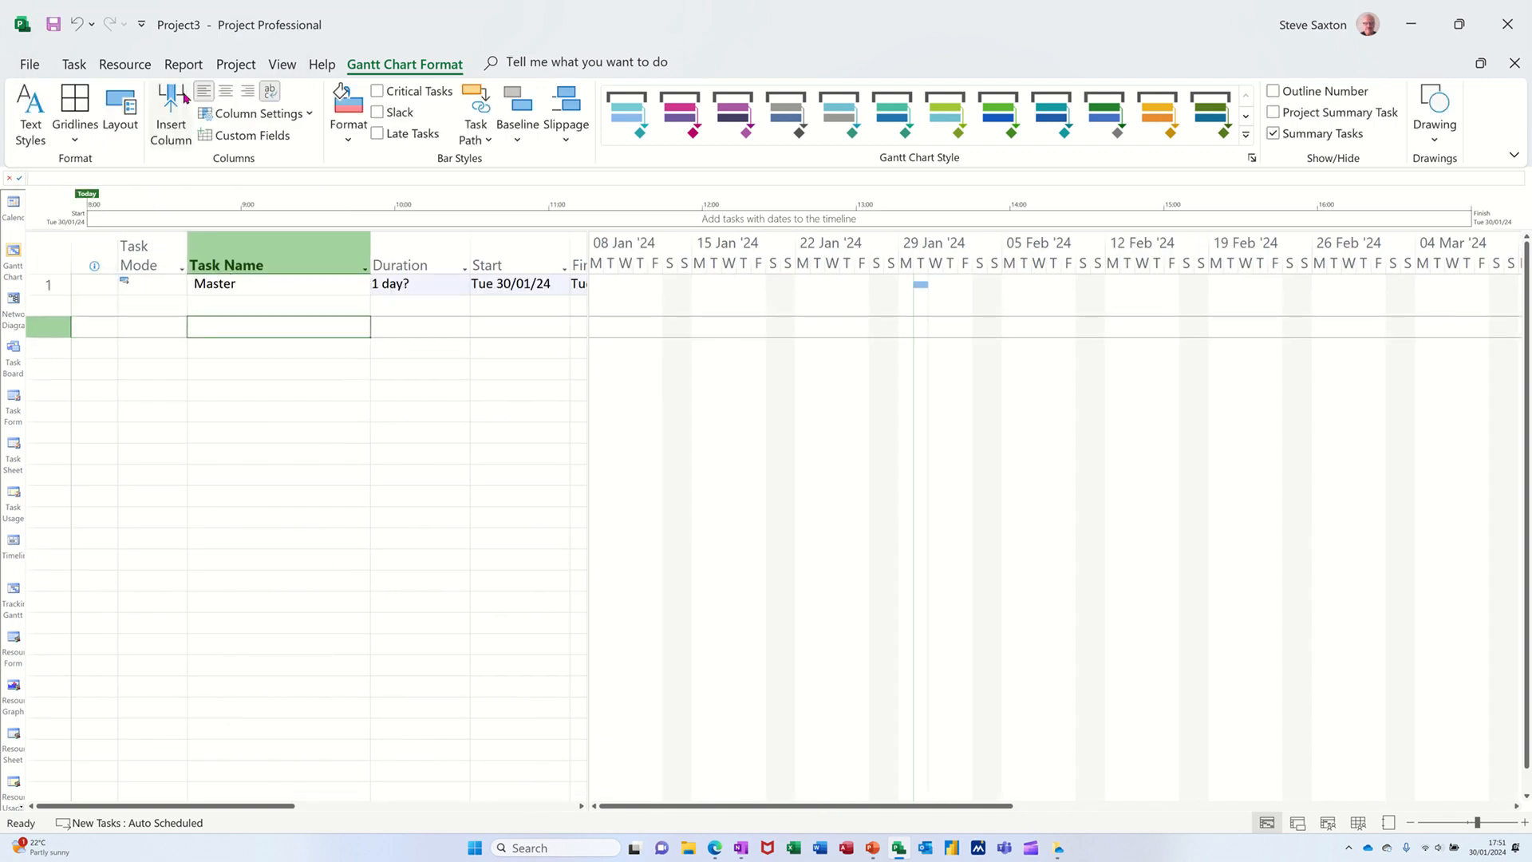
Insert the Project A file from Documents as a linked subproject two rows below the Master task
left_click(234, 64)
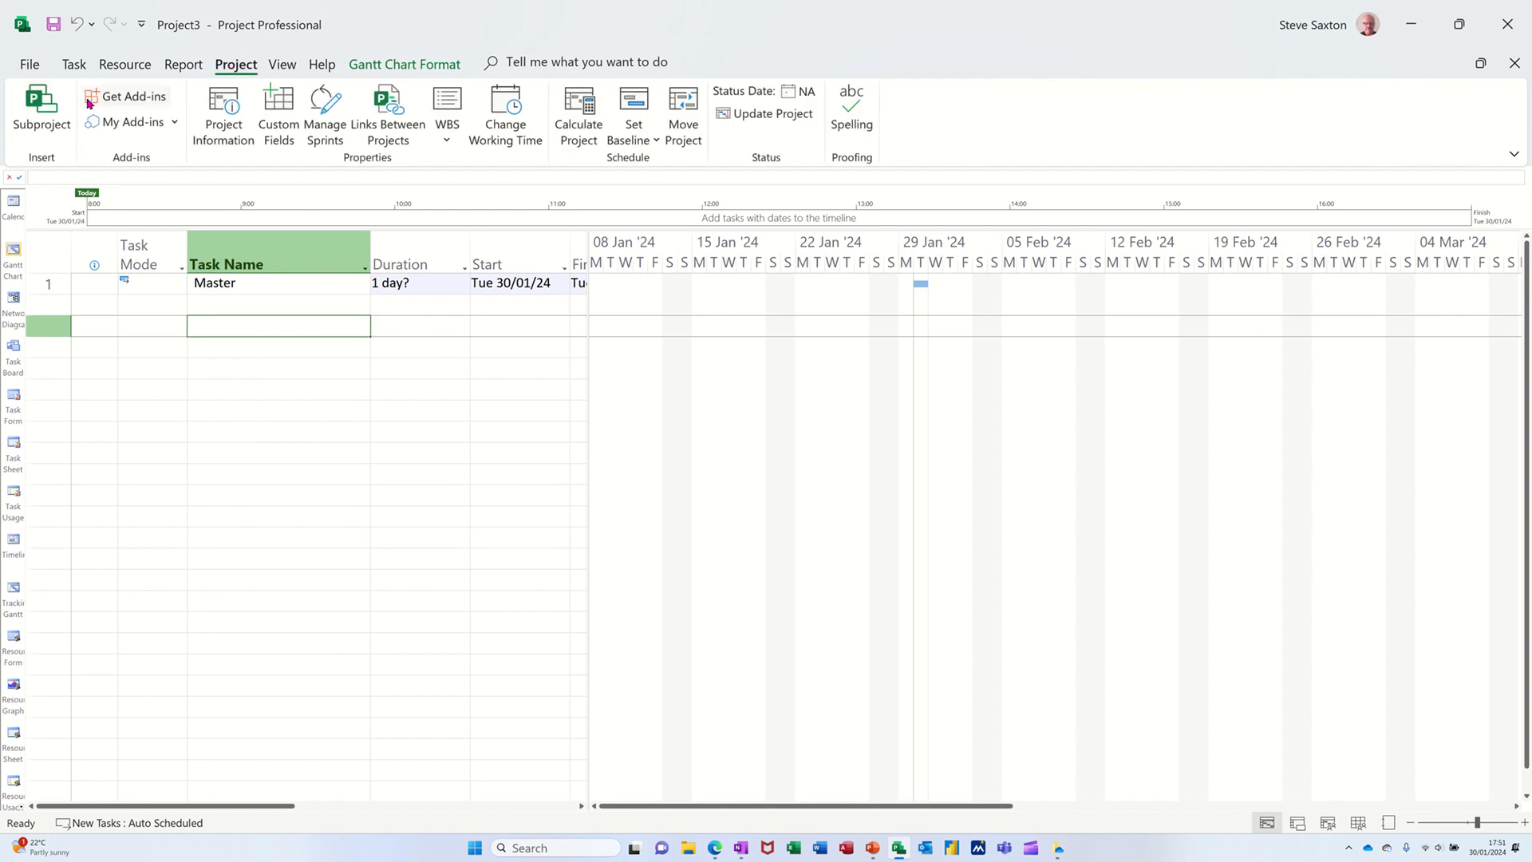
left_click(32, 111)
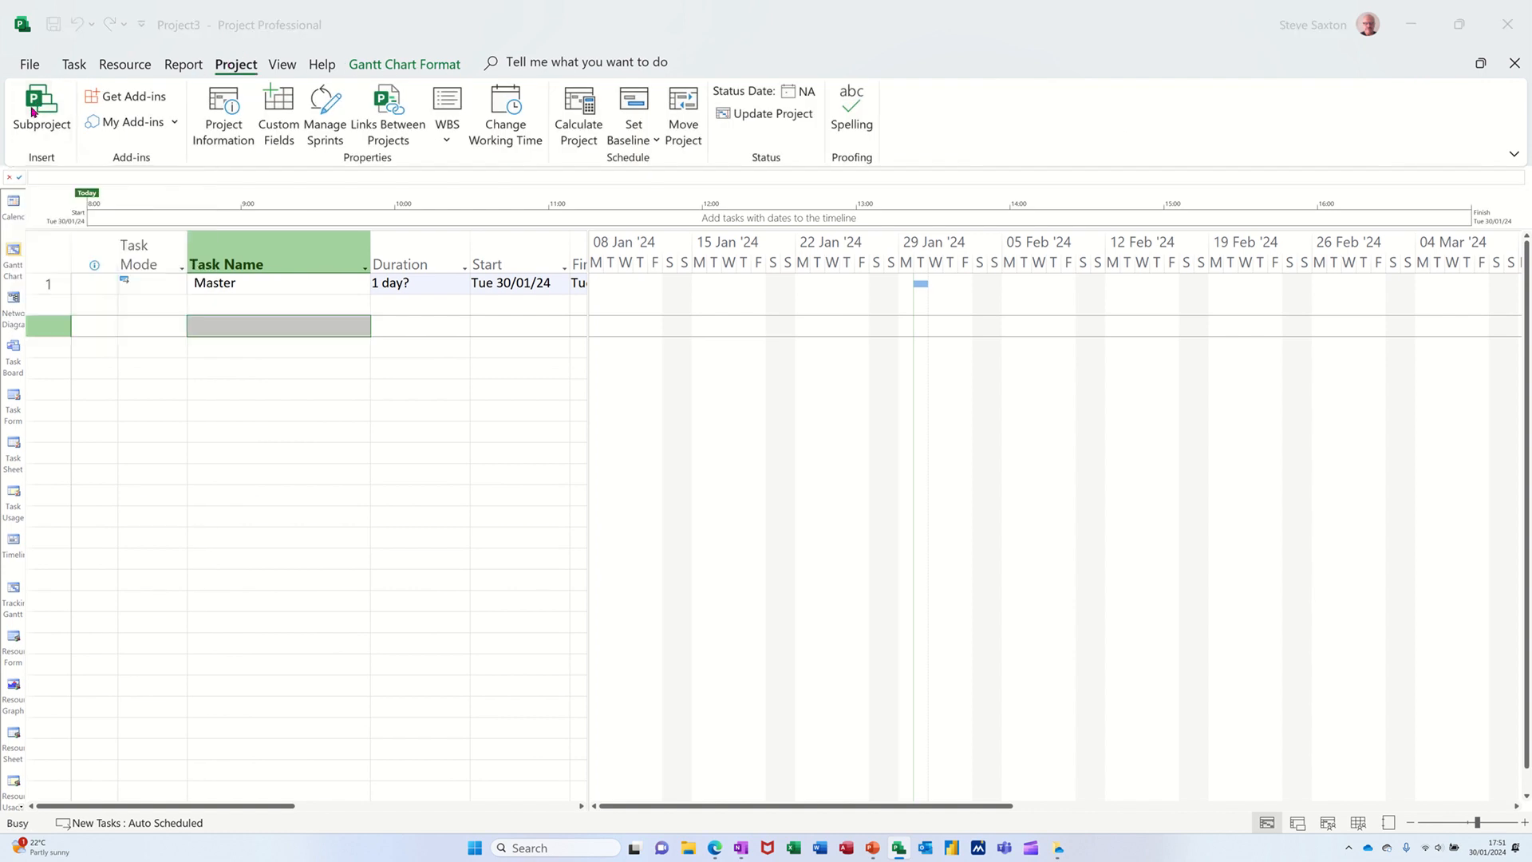
scroll(405, 292, "down", 3)
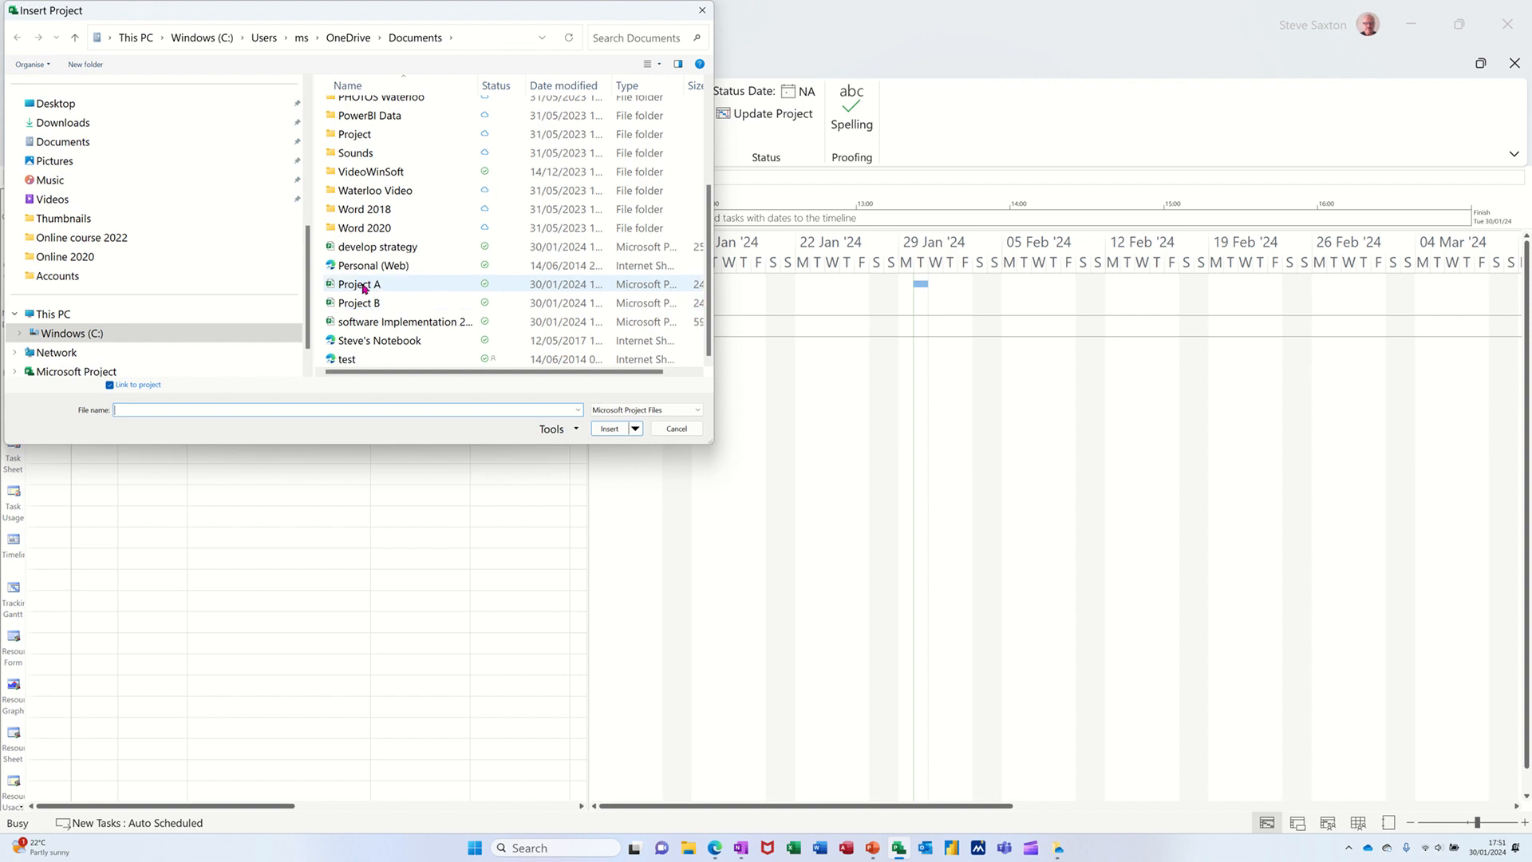
double_click(363, 287)
Insert the Project B file from Documents as a linked subproject two rows below Project A
left_click(274, 369)
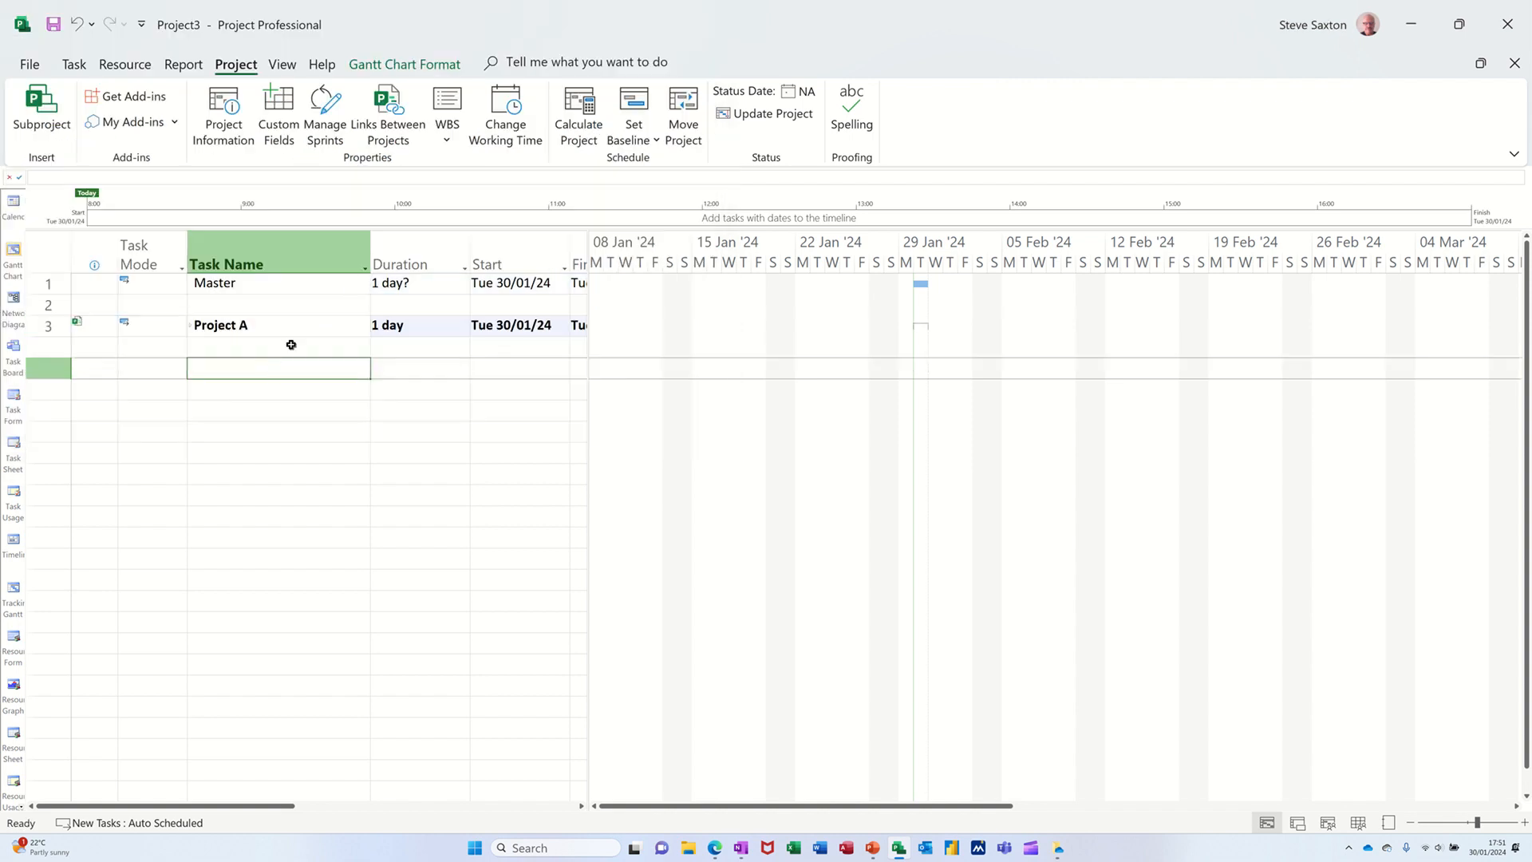
left_click(32, 100)
scroll(405, 327, "down", 3)
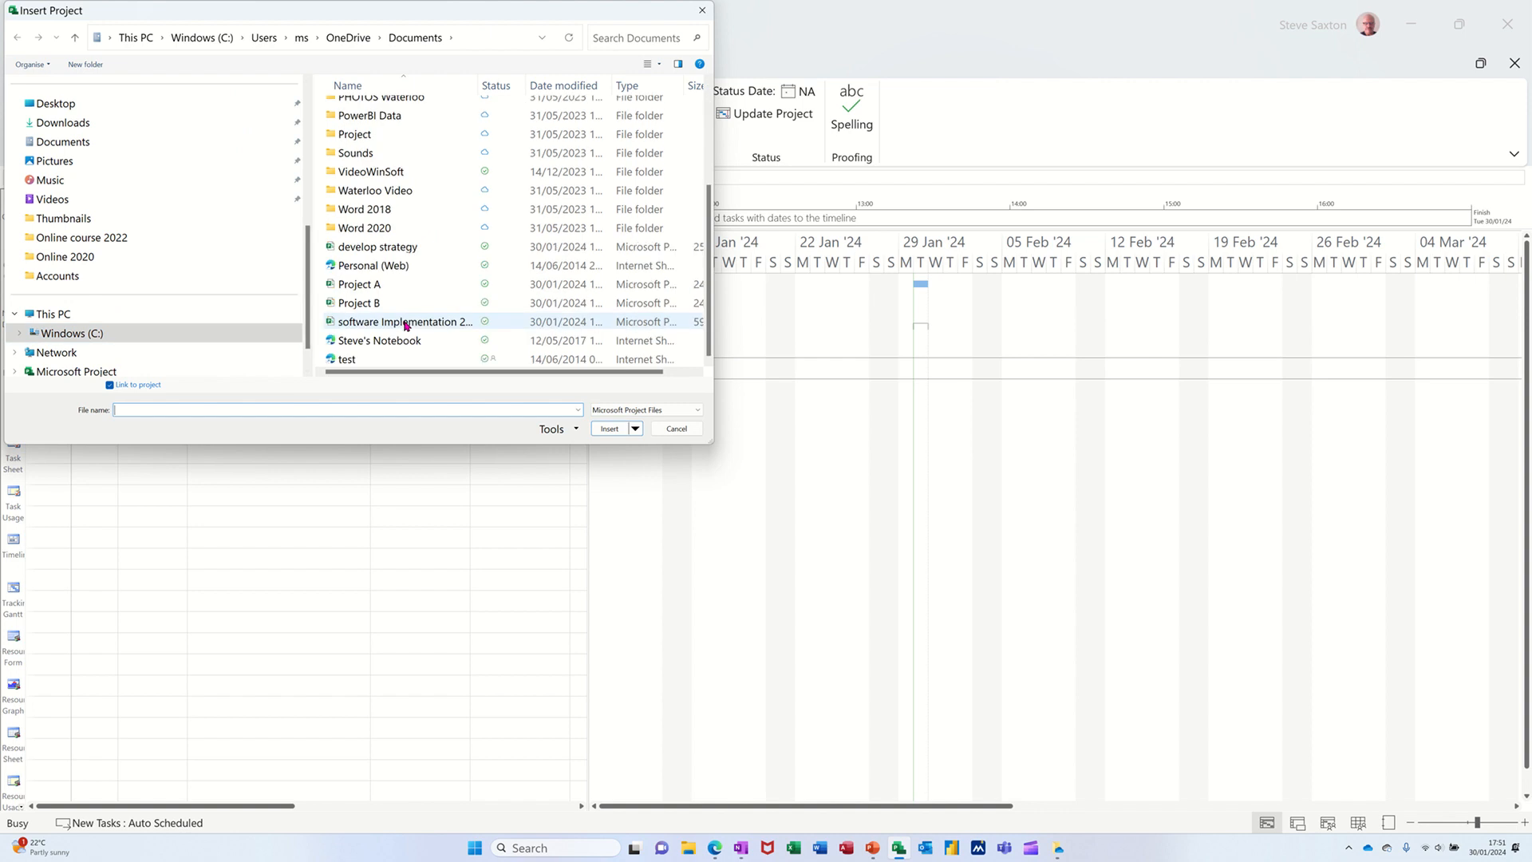
double_click(366, 303)
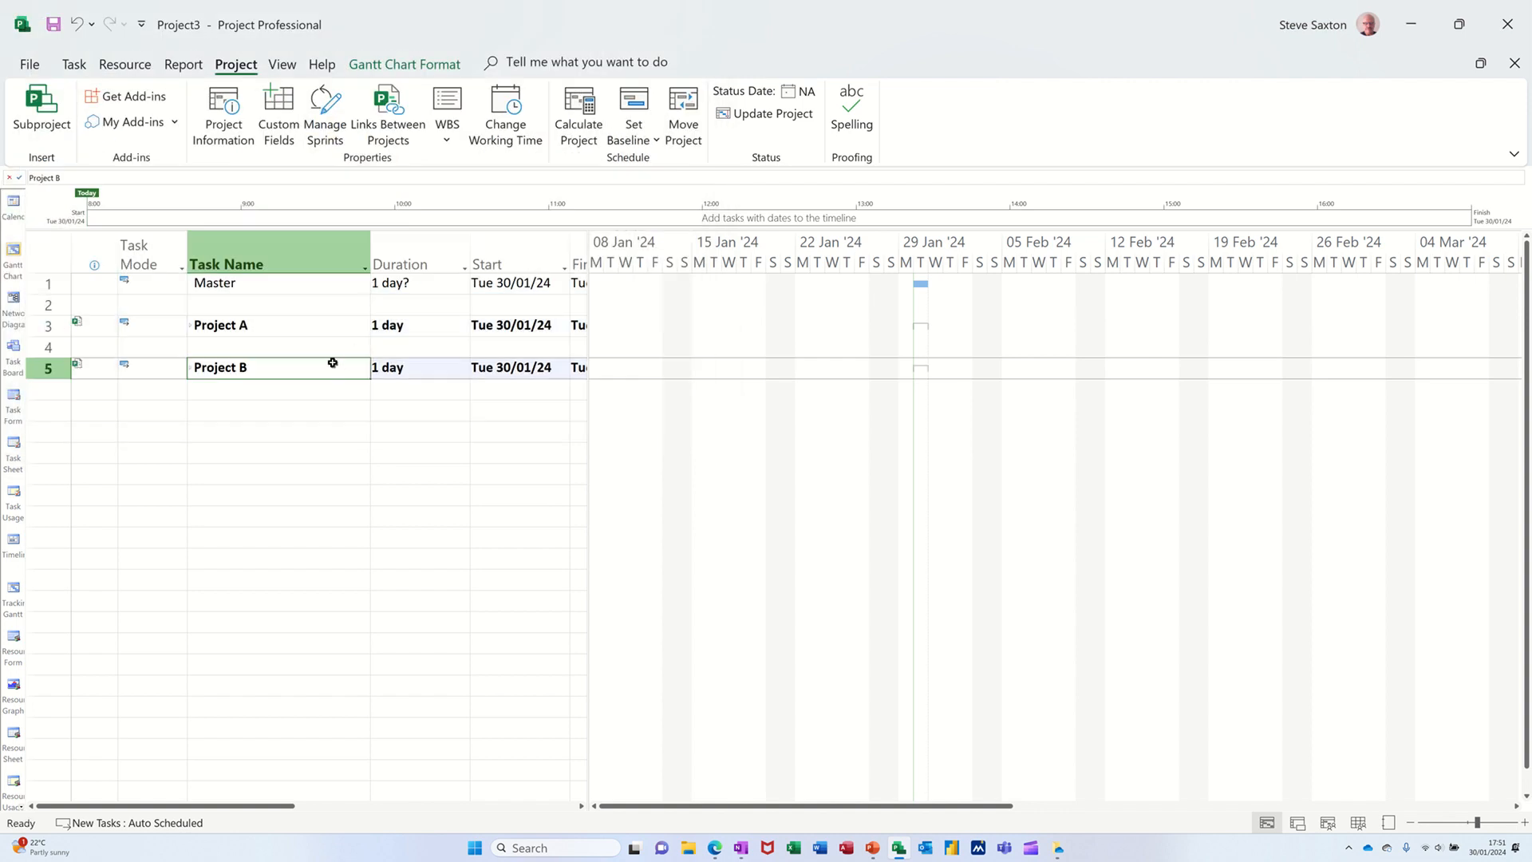
Indent the Project A and Project B rows together so they become subtasks of Master
left_click_drag(51, 327, 56, 365)
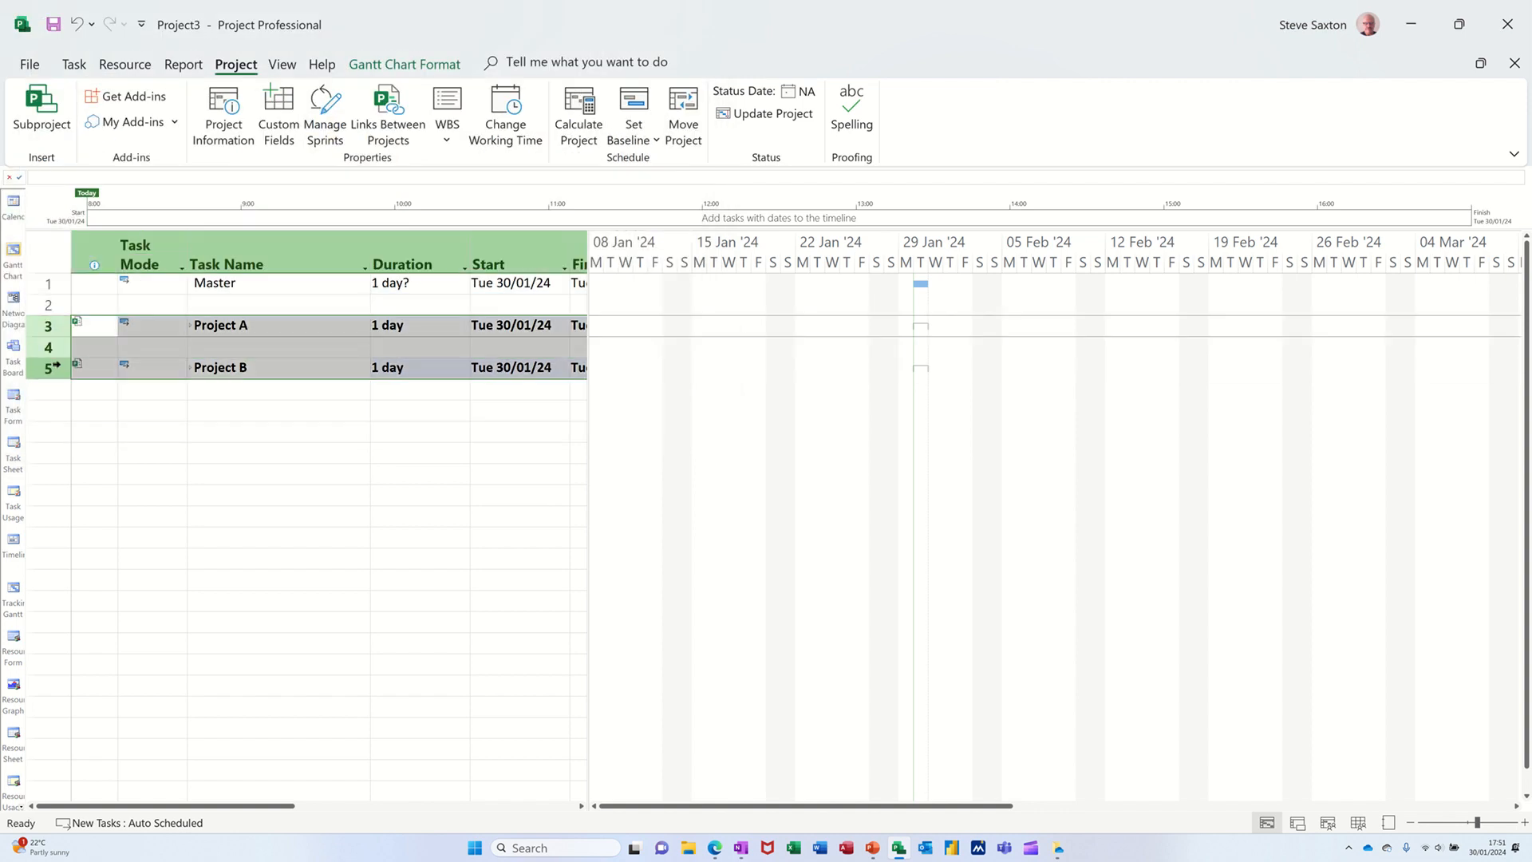
left_click(73, 64)
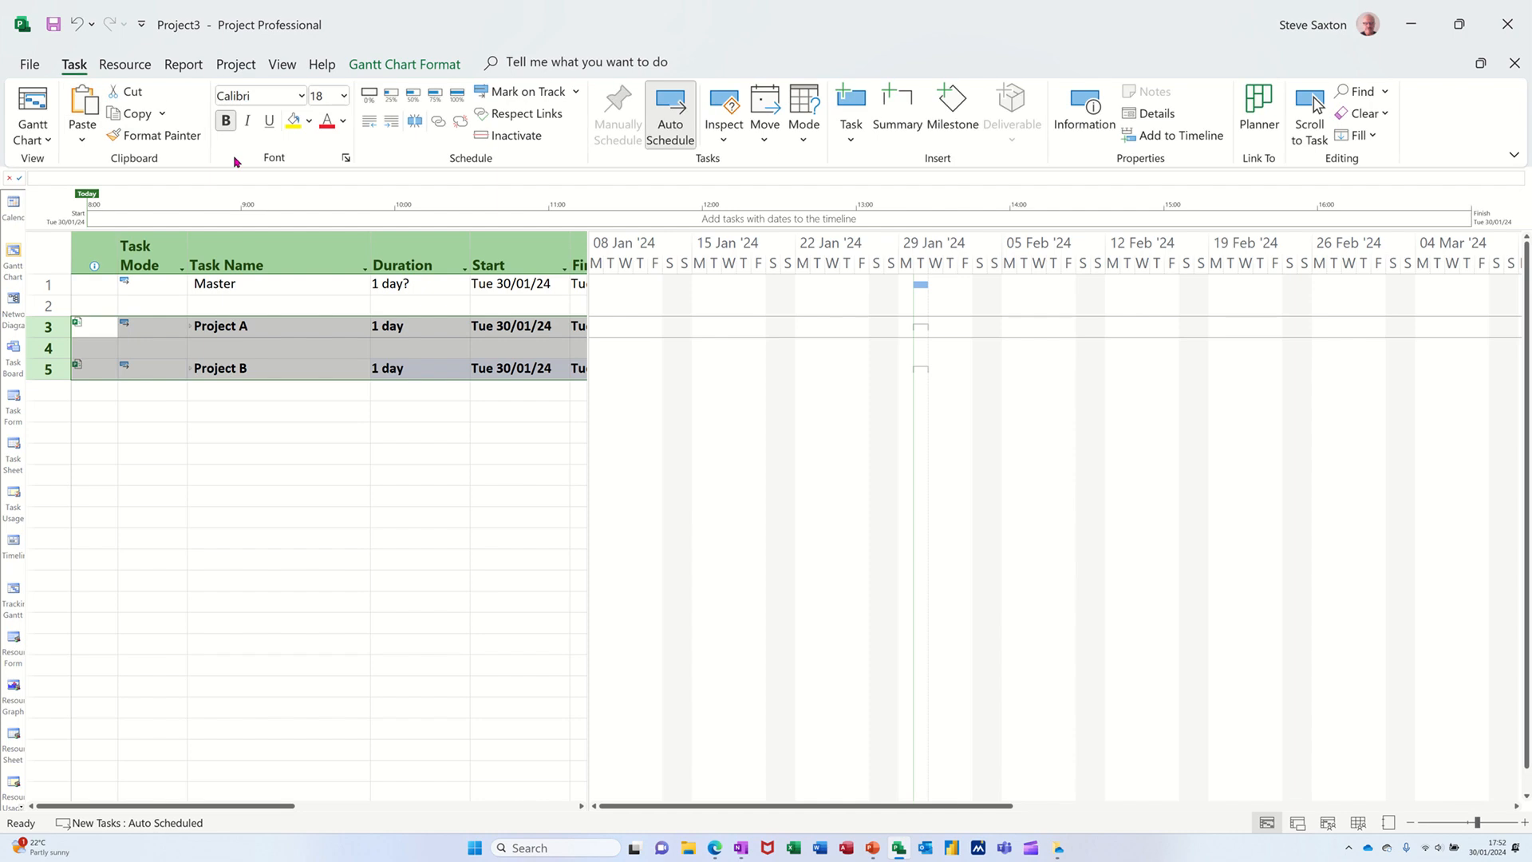
left_click(391, 121)
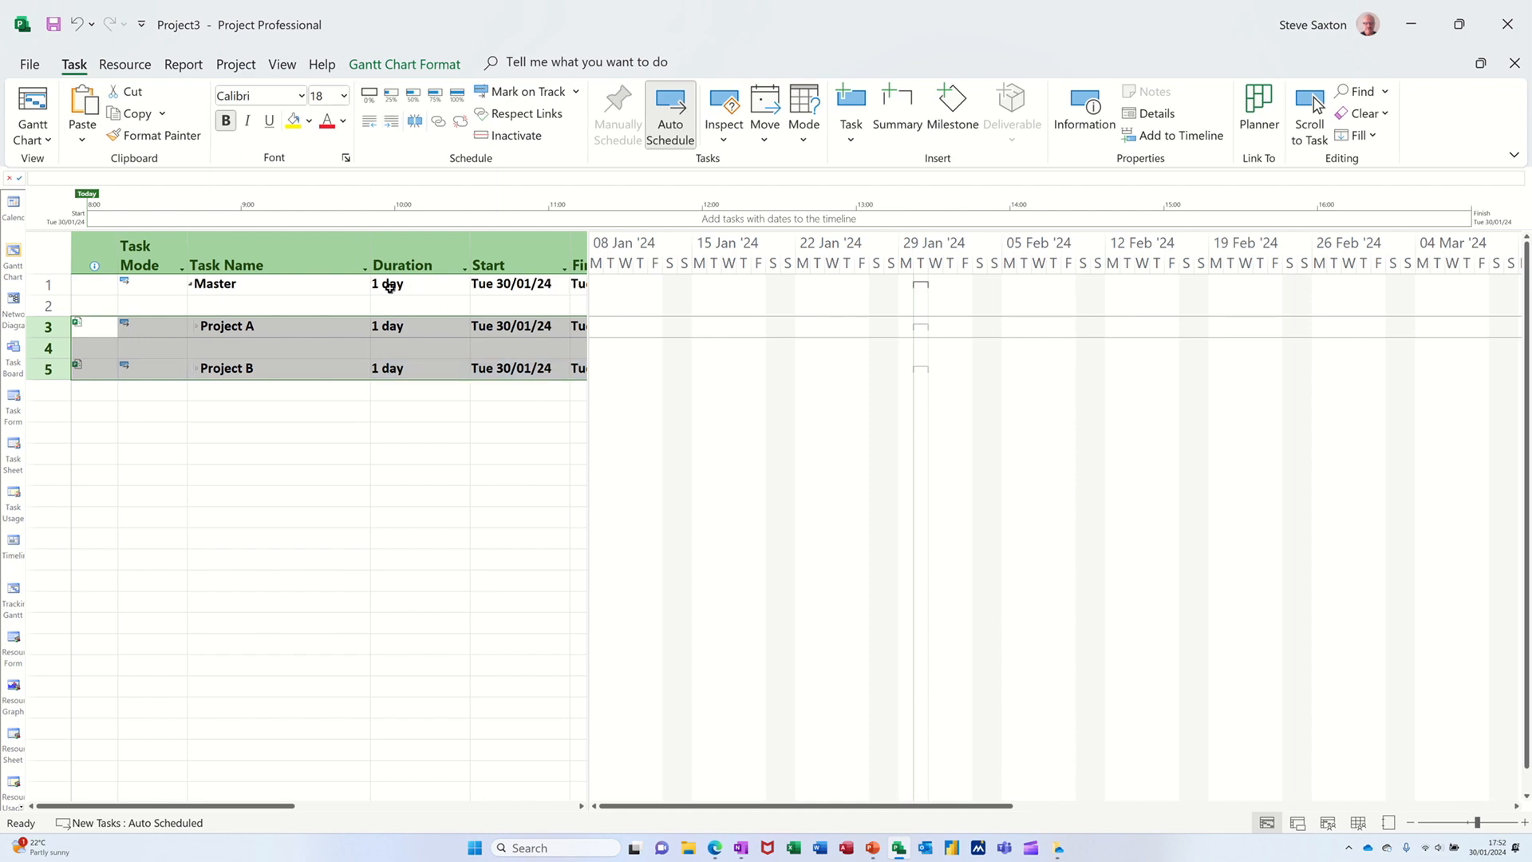
left_click(160, 346)
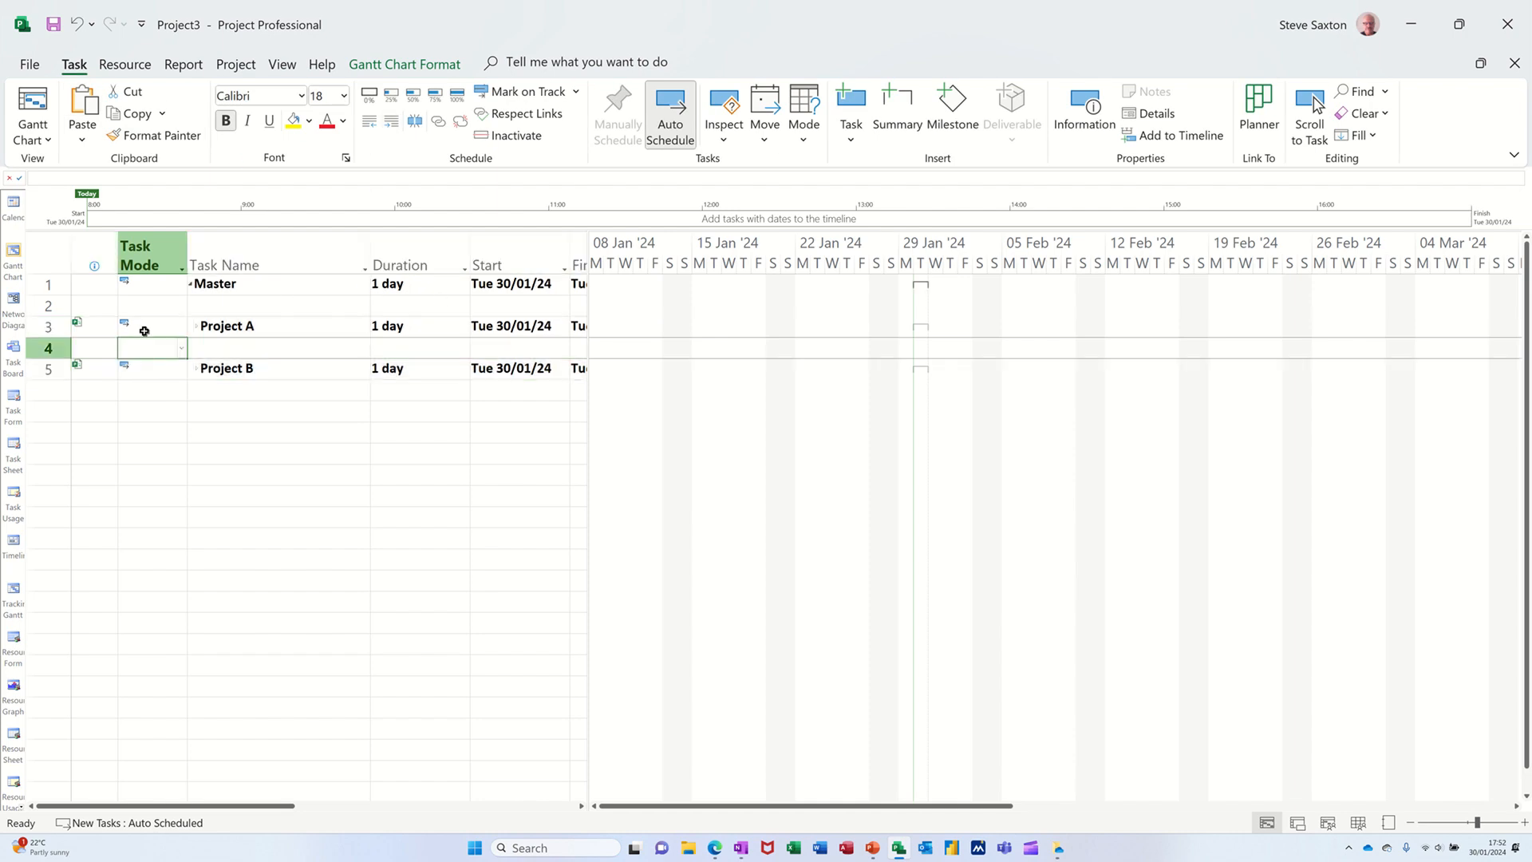
Expand the Project A and Project B subprojects to show their tasks
left_click(197, 327)
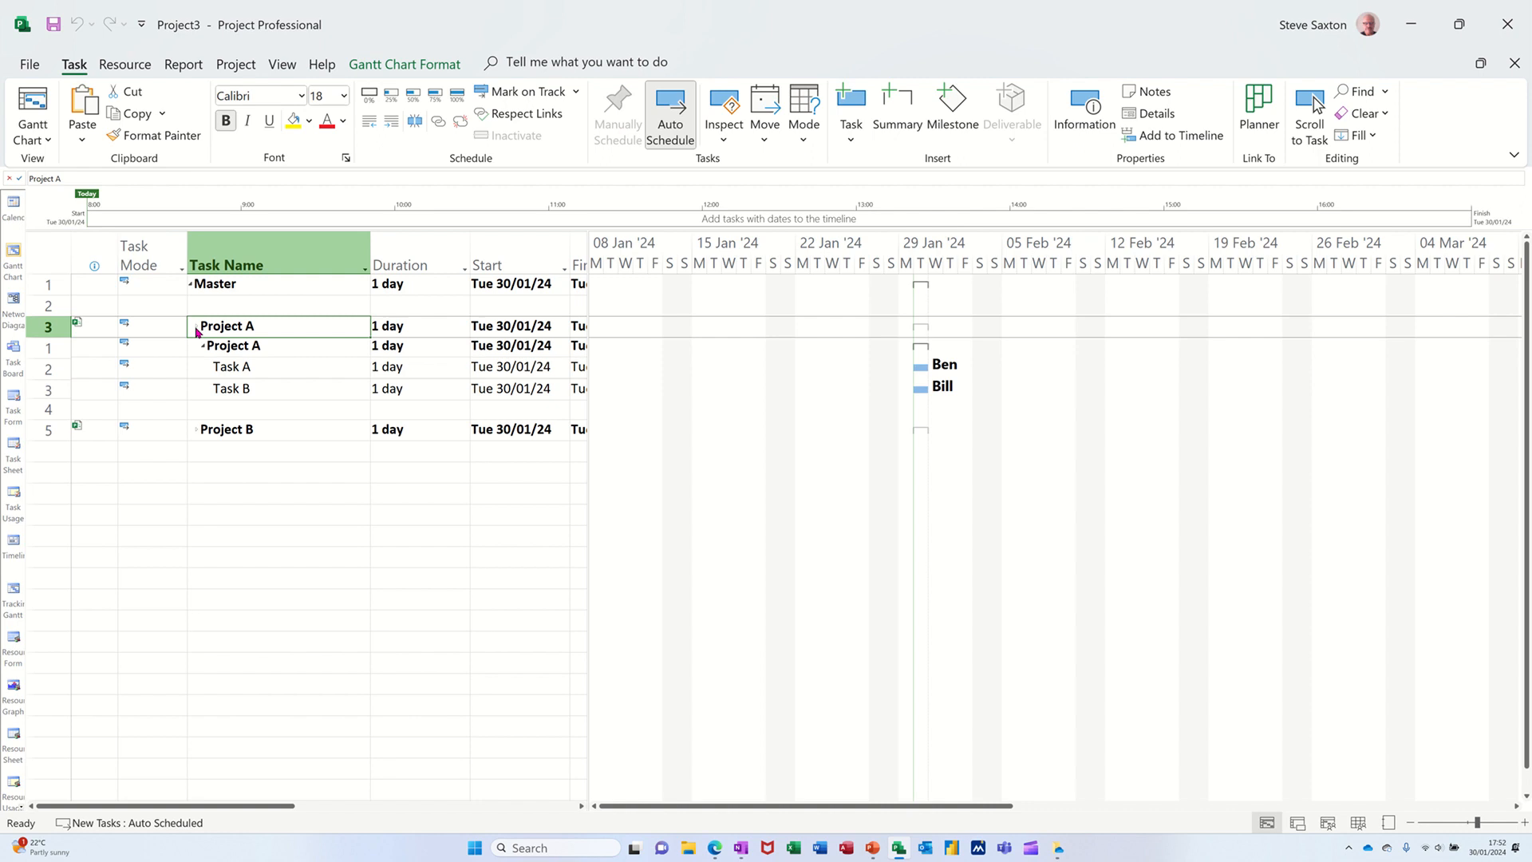
left_click(195, 431)
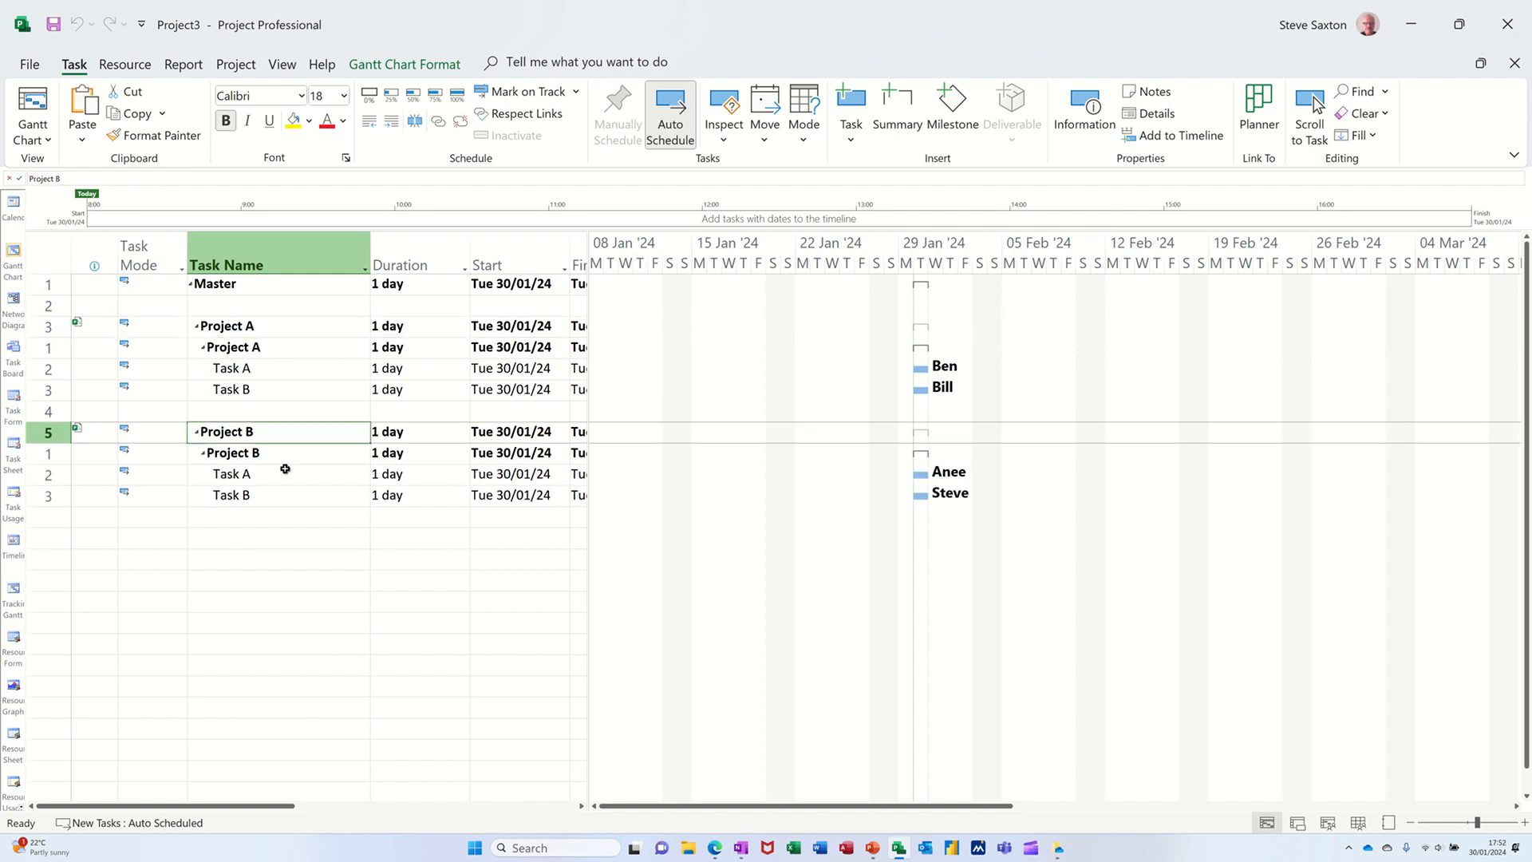
left_click(287, 517)
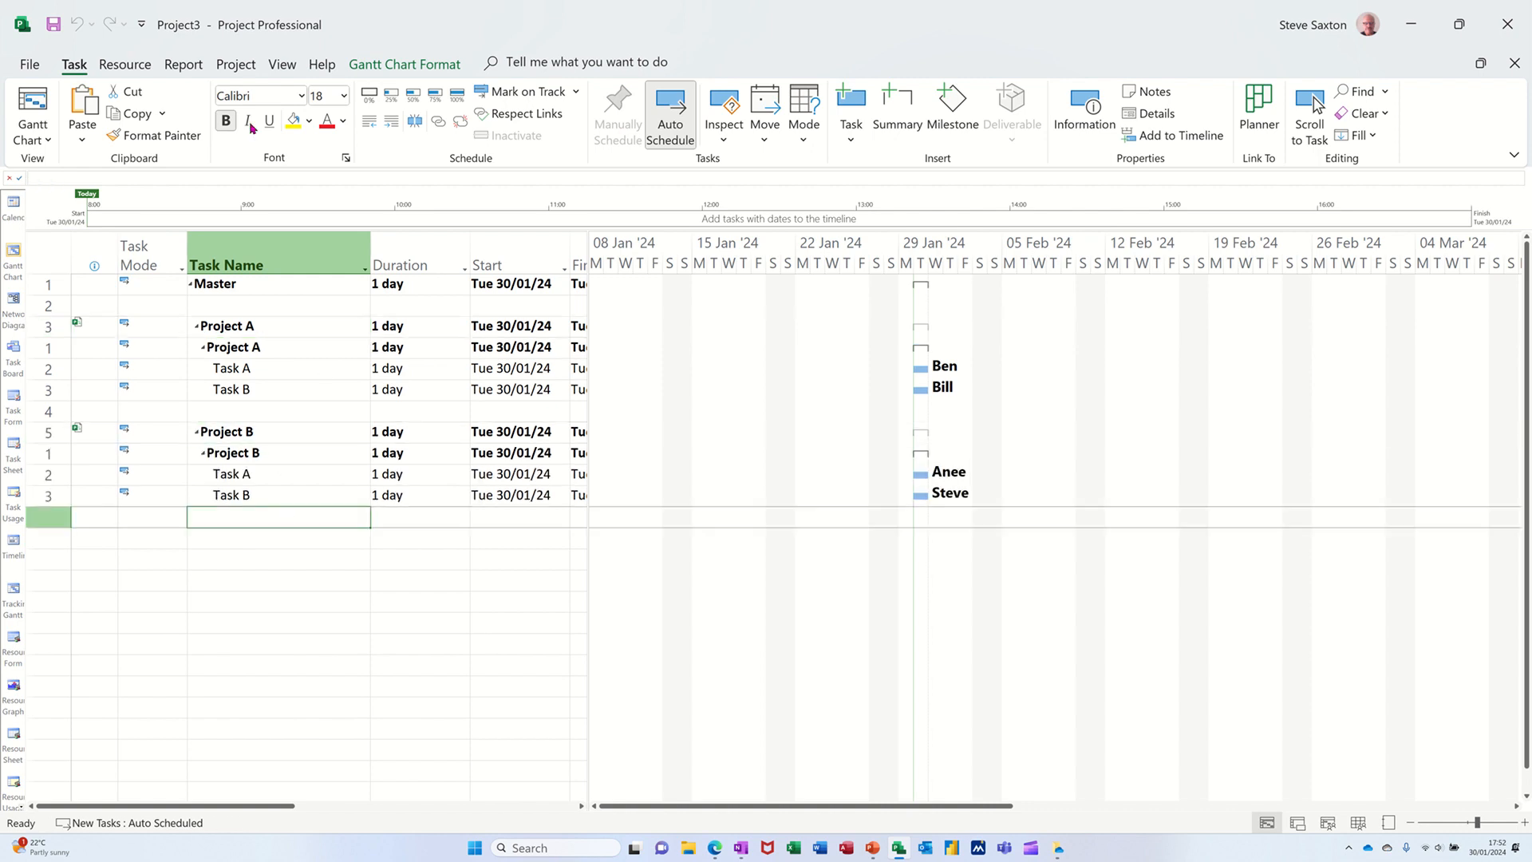
Save the project in Documents as Master and widen the task table to reveal the full Finish column
left_click(53, 24)
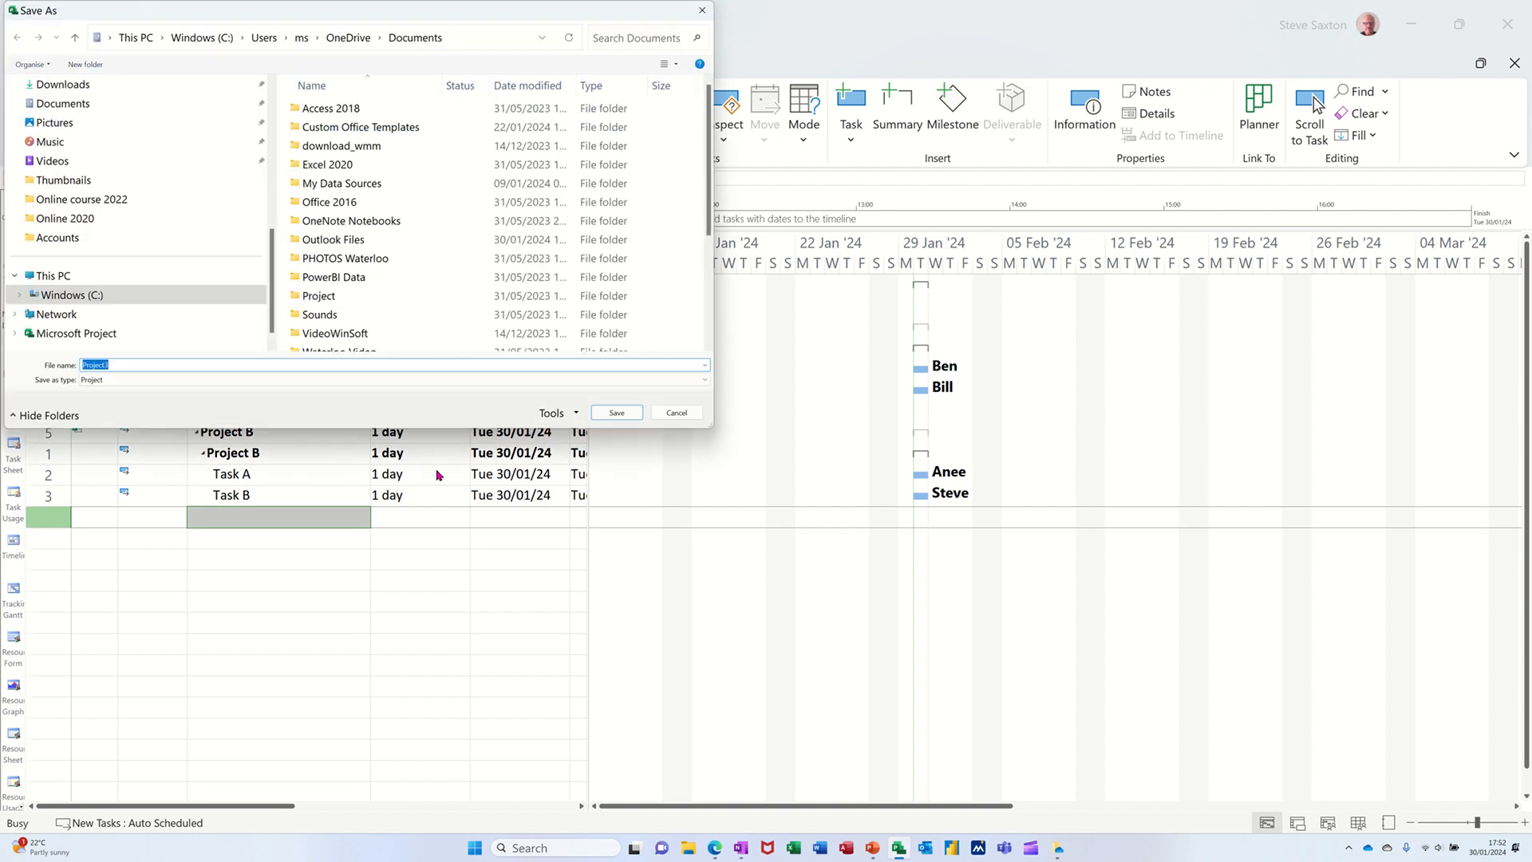
type("Master")
left_click(606, 413)
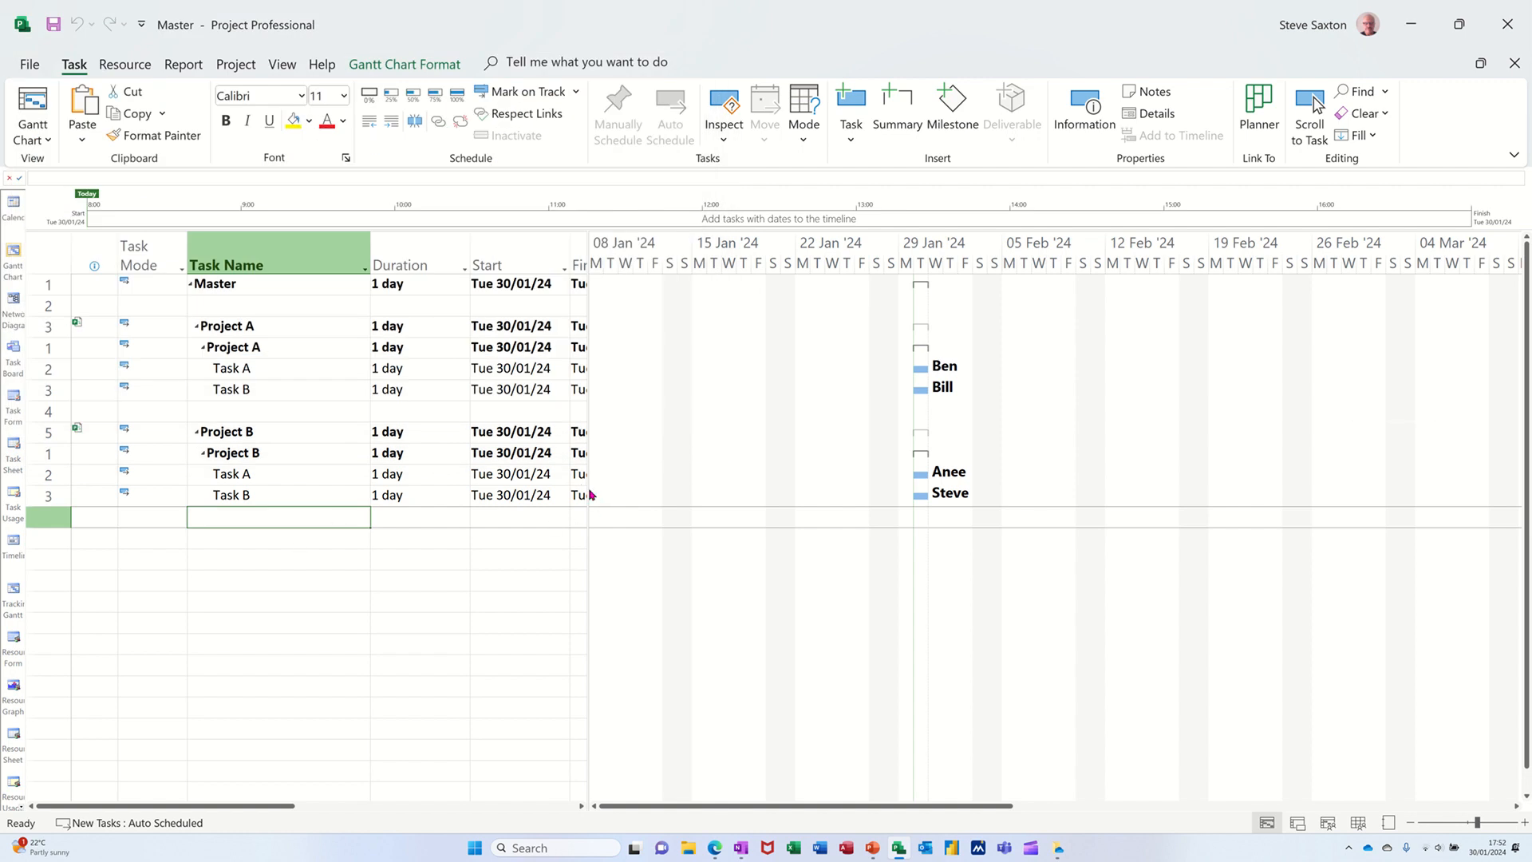
left_click_drag(589, 493, 707, 496)
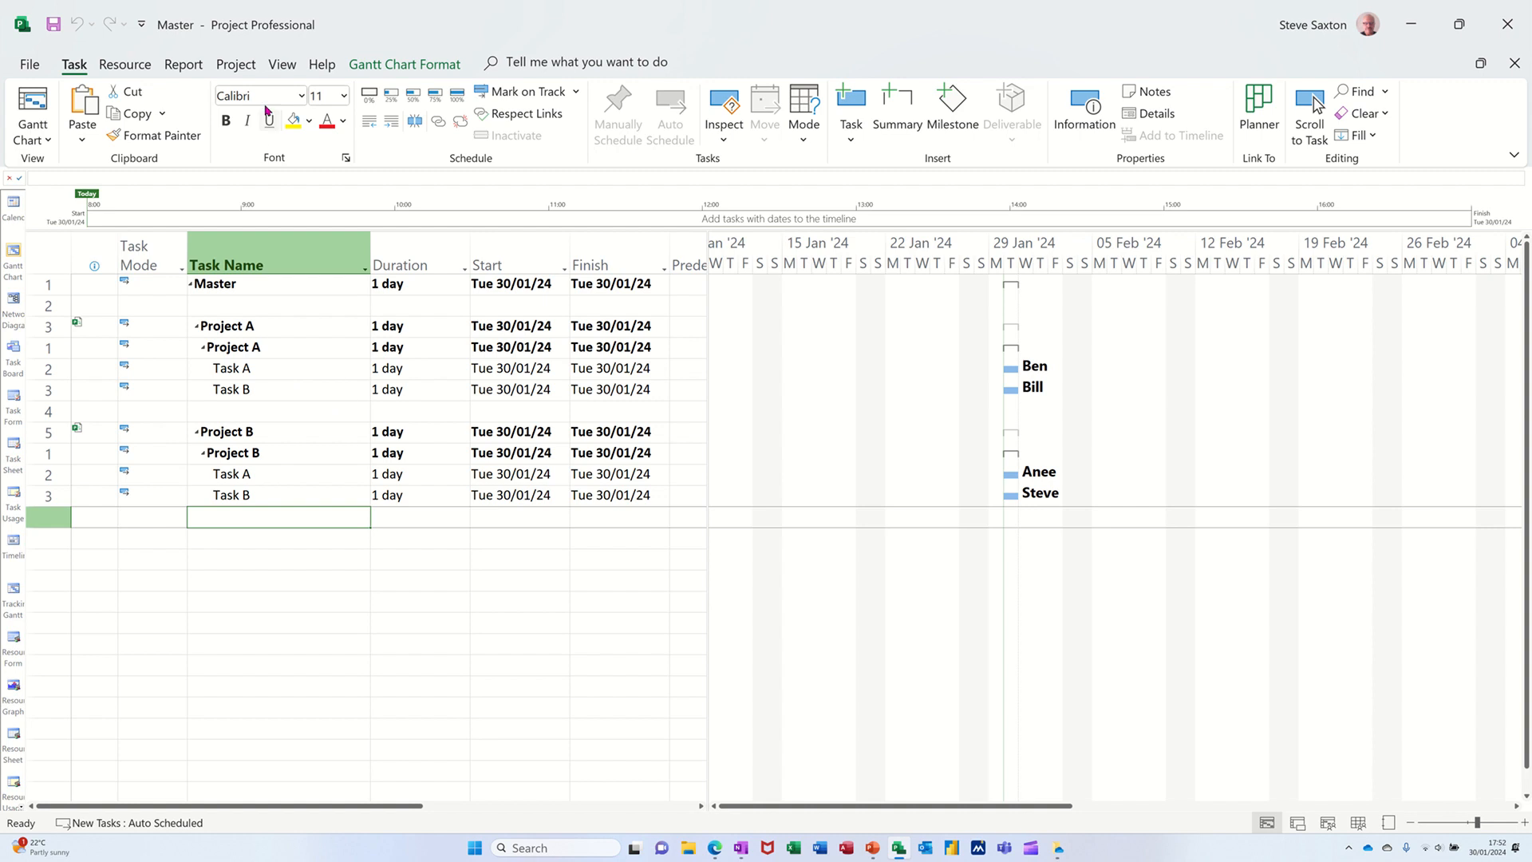
Create a new table report named My Report and move its table to the left of the report title
left_click(199, 65)
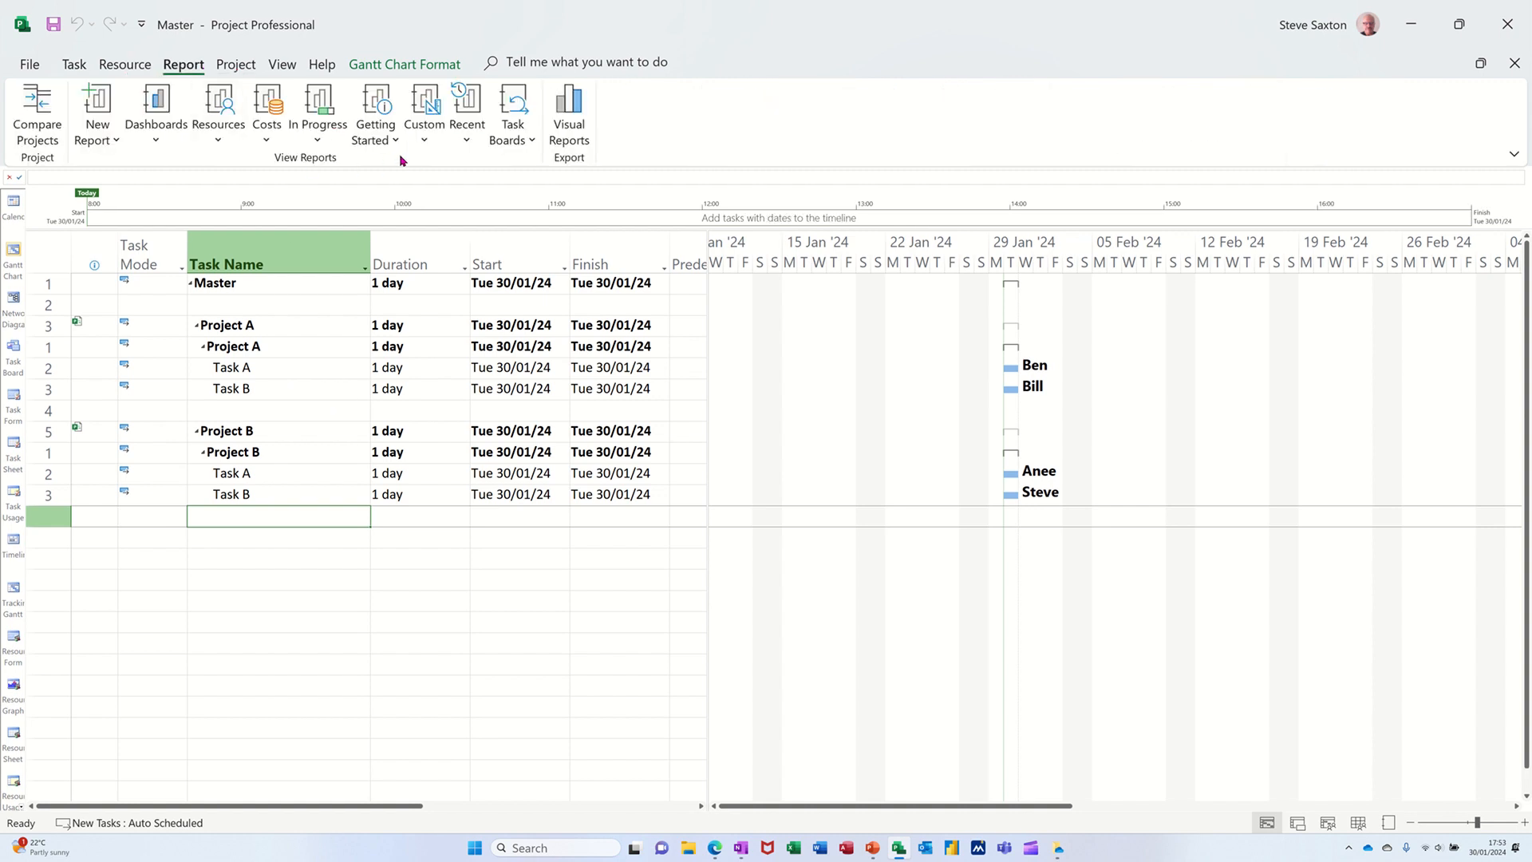
left_click(109, 110)
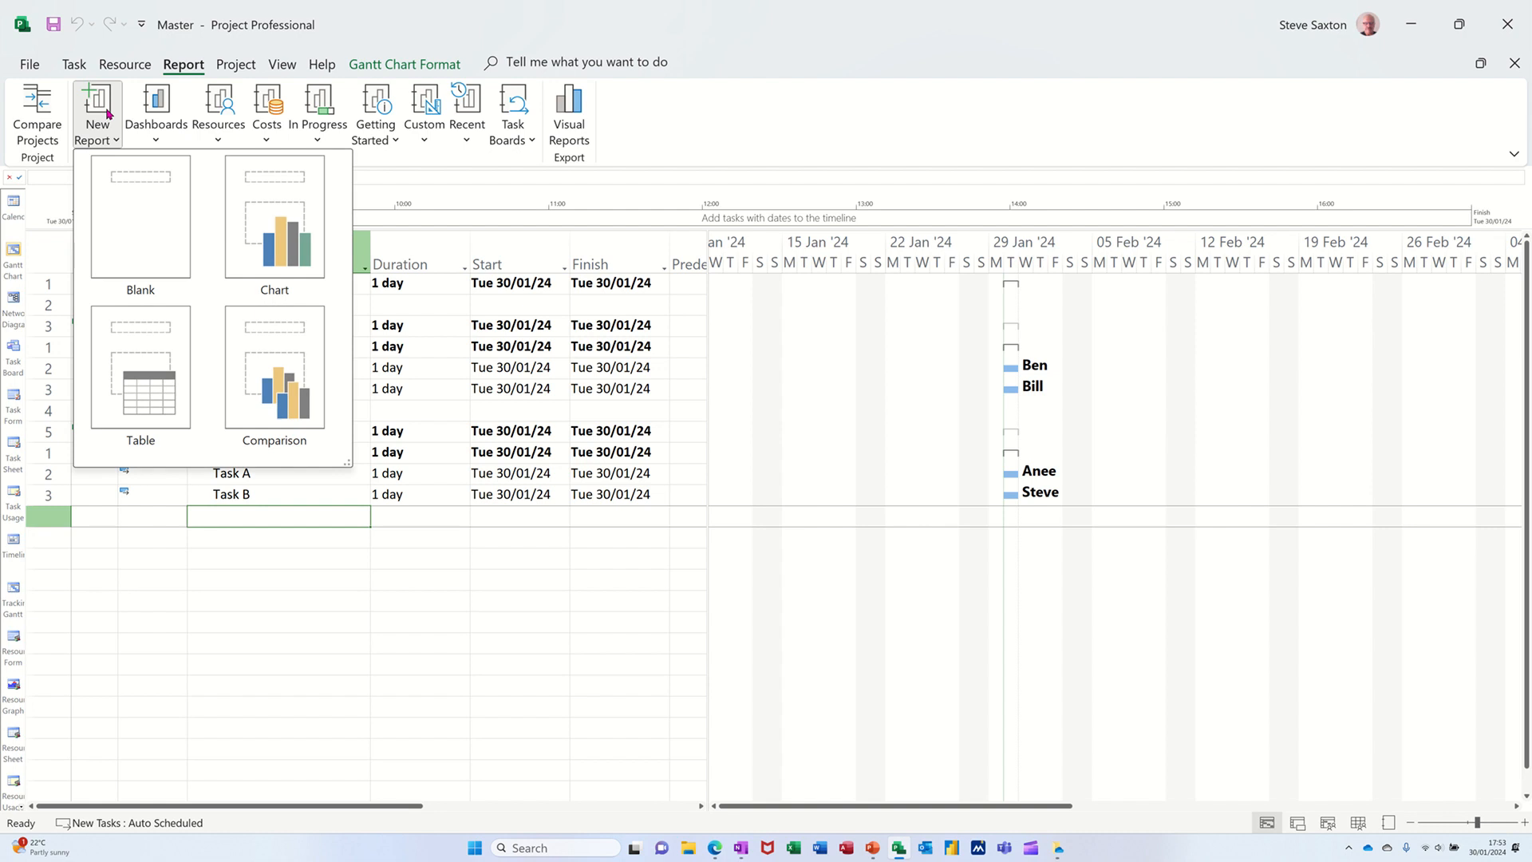
left_click(139, 389)
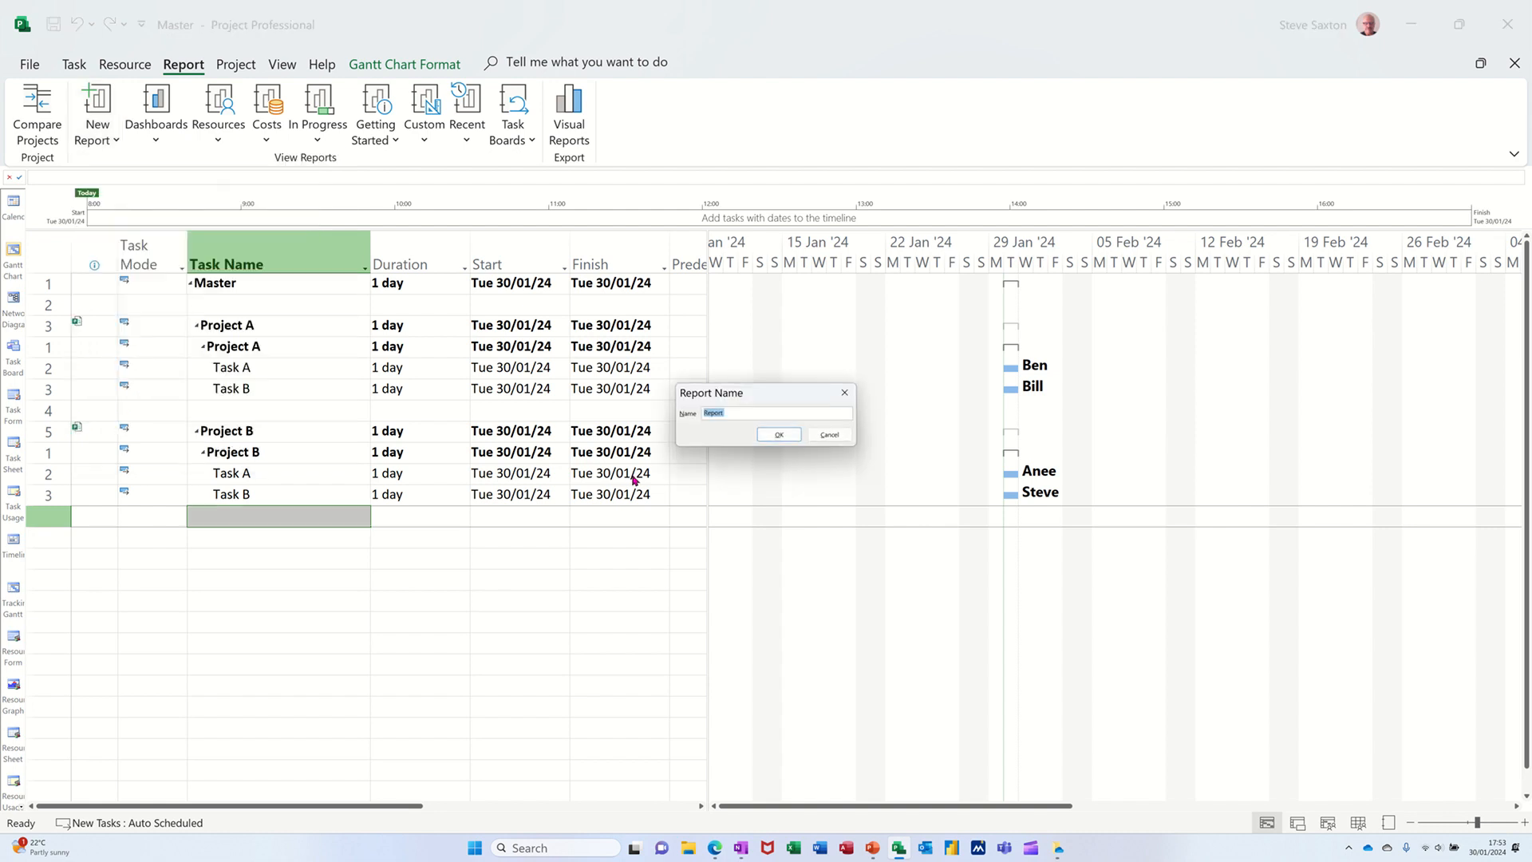
type("My")
key("Return")
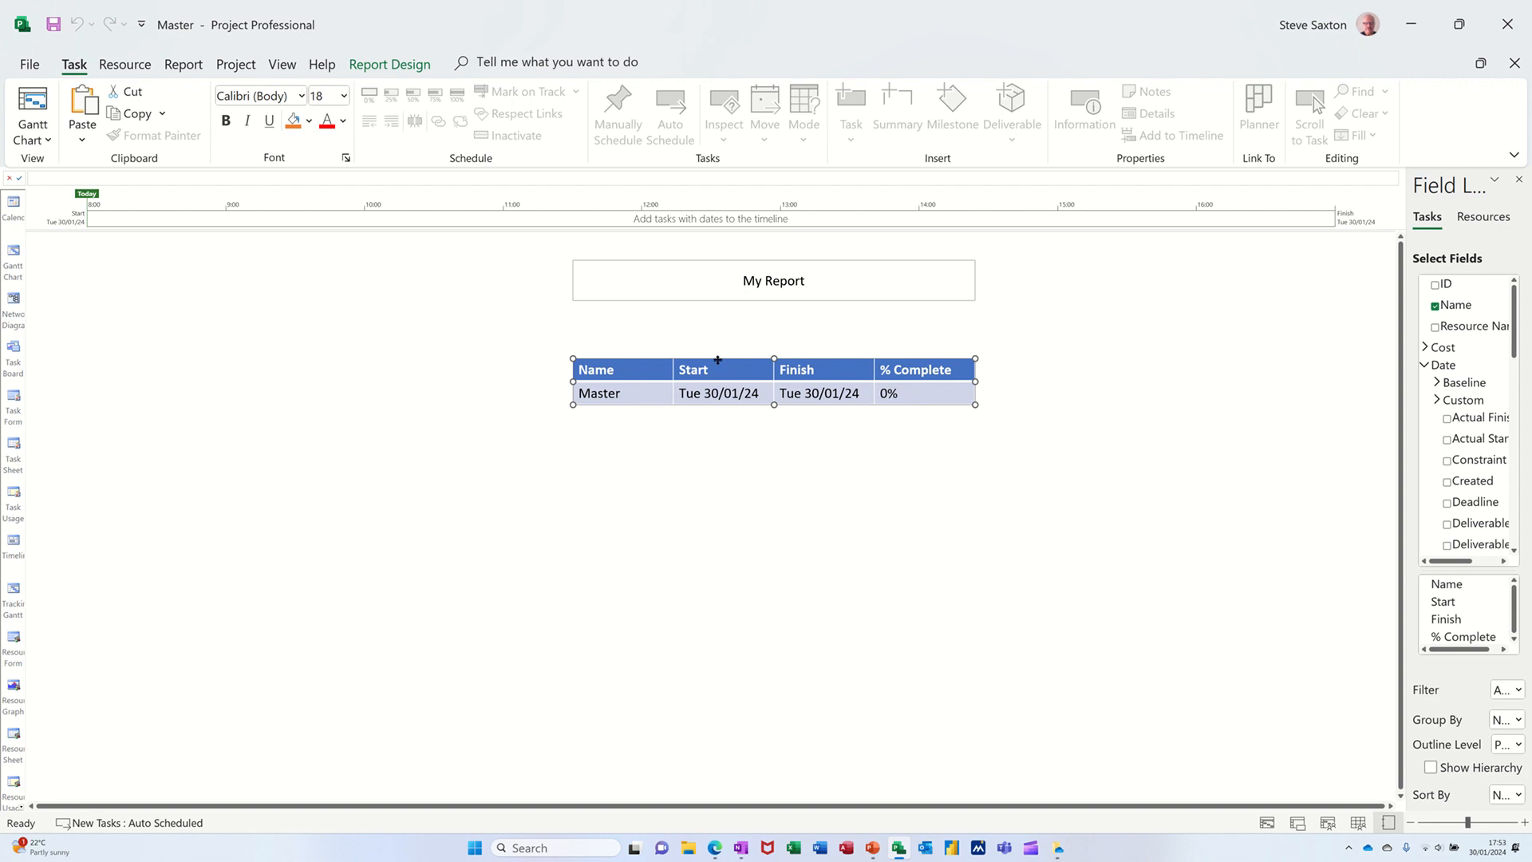
left_click_drag(719, 361, 497, 365)
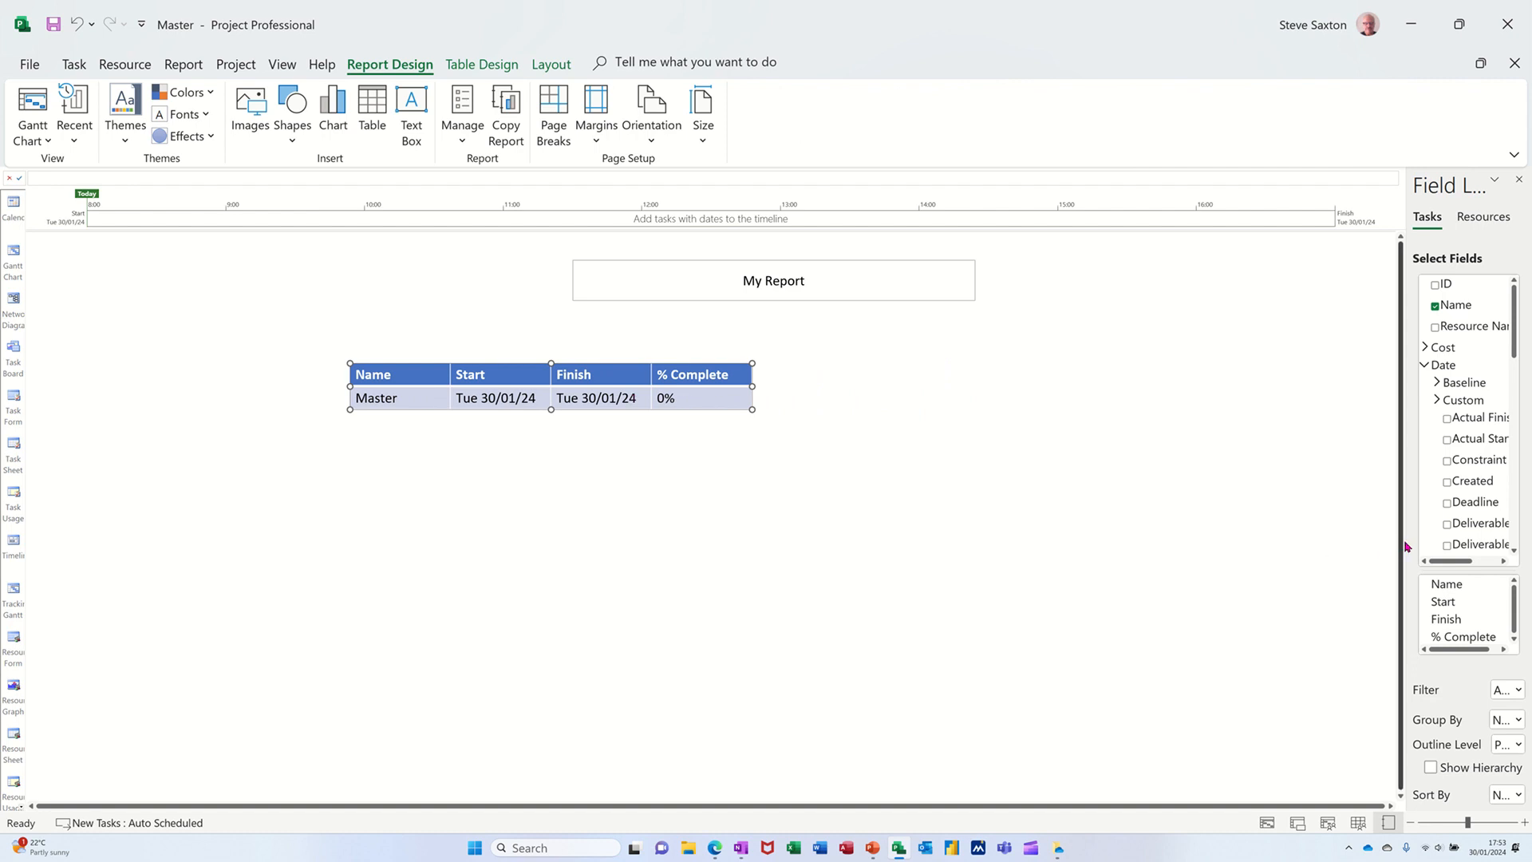
Widen the Field List pane and set the report table's outline level to All Subtasks
left_click_drag(1406, 543, 1198, 550)
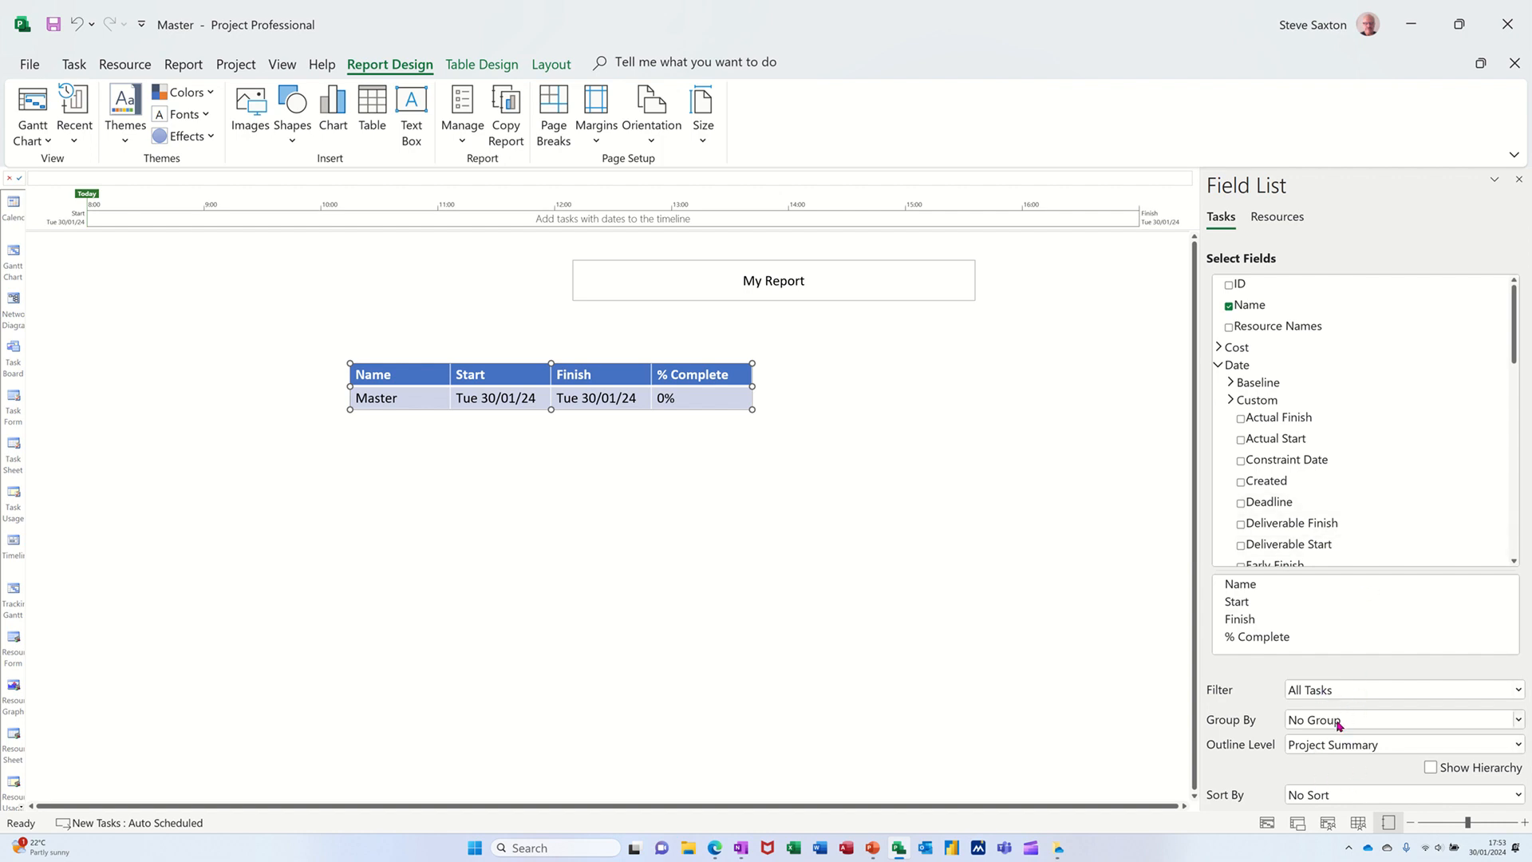
left_click(1354, 749)
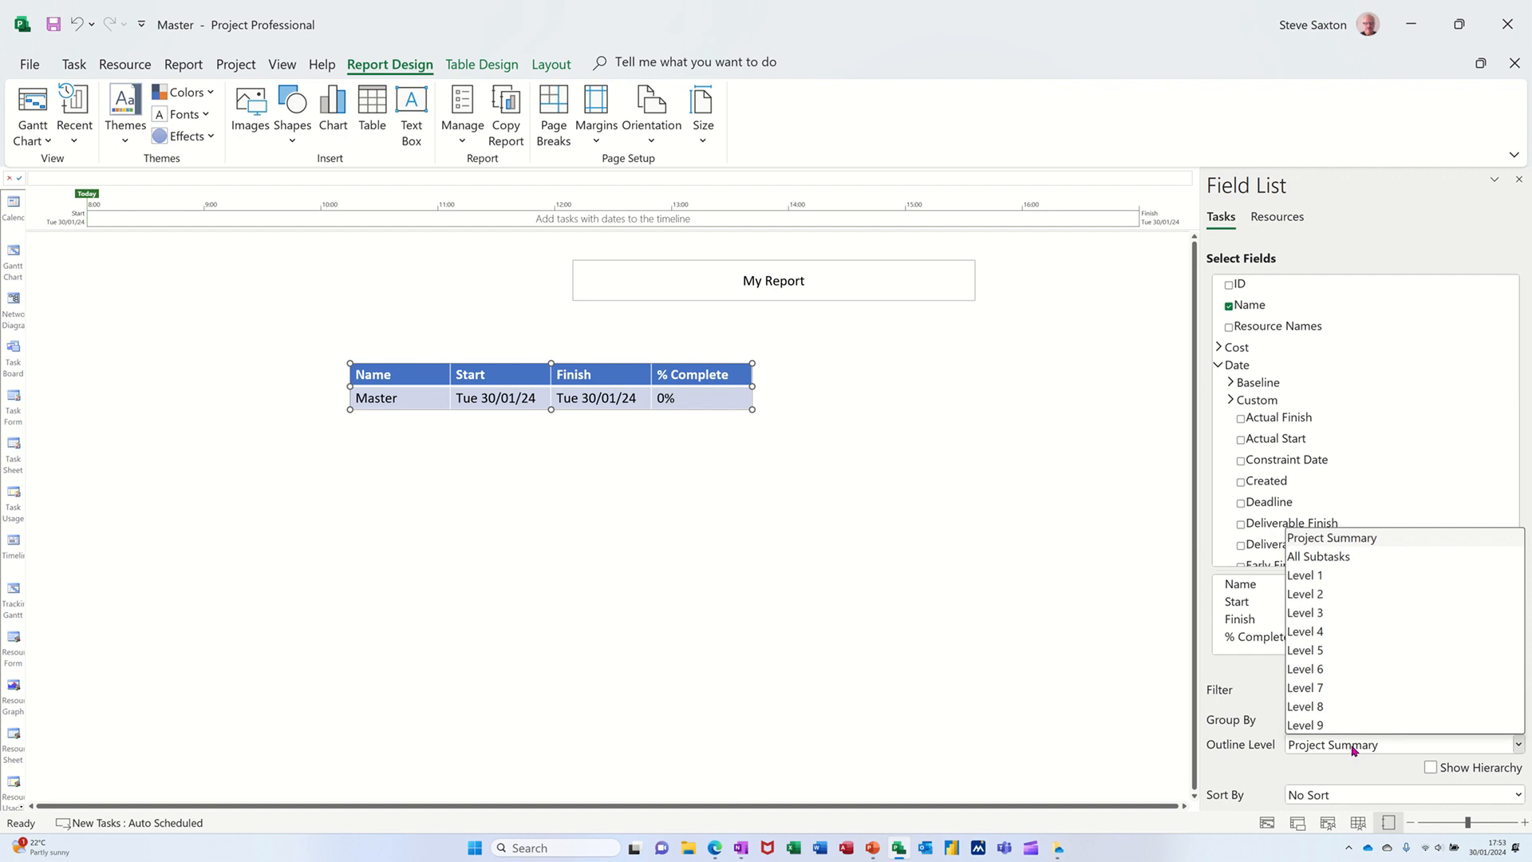
left_click(1340, 557)
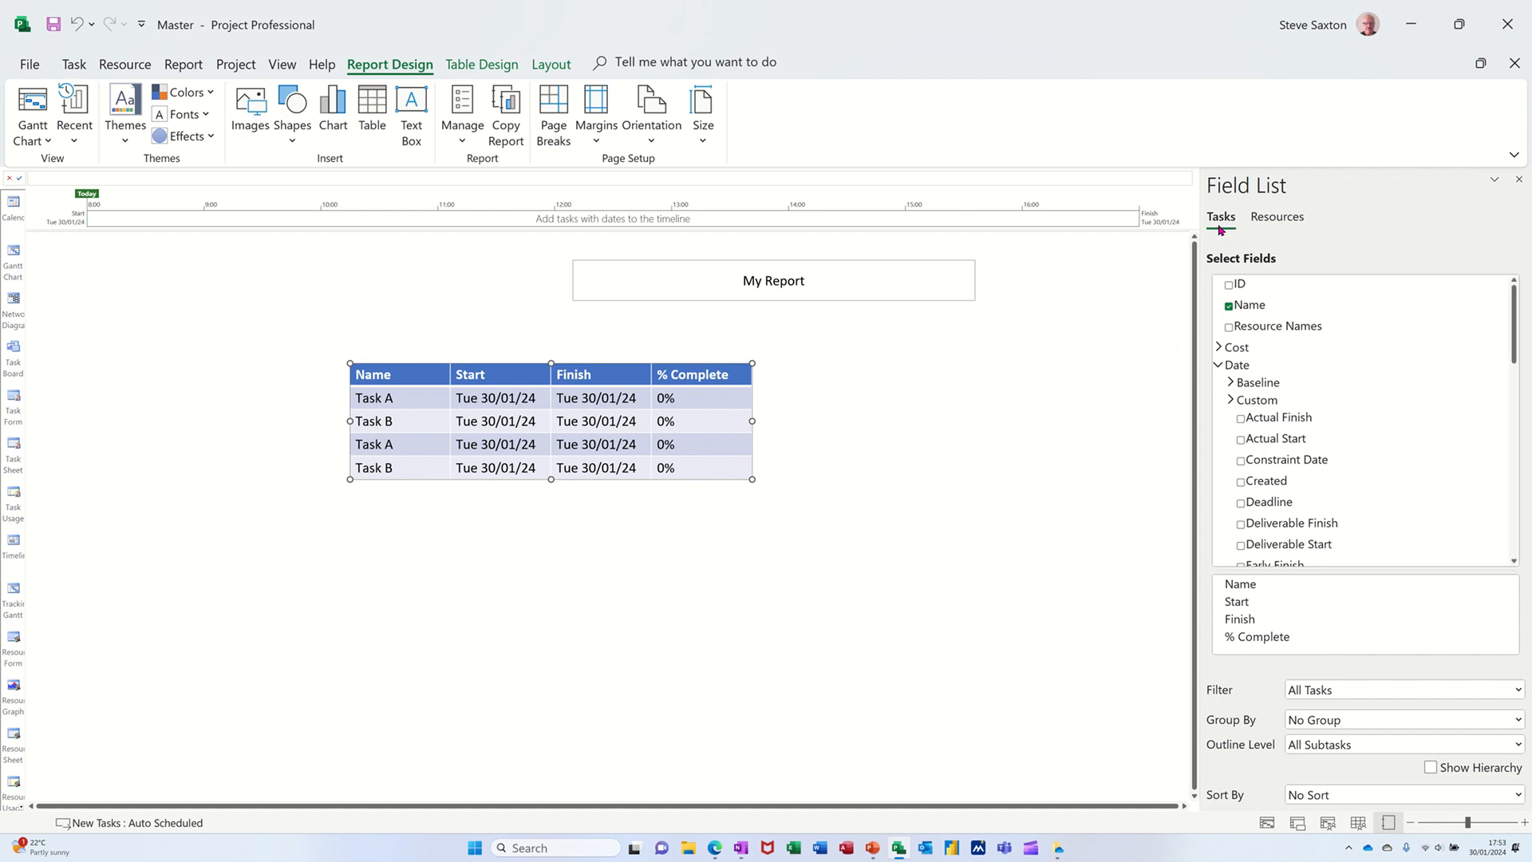
Preview the report table with resource data, and add the Resource Names field to its task data
left_click(1275, 217)
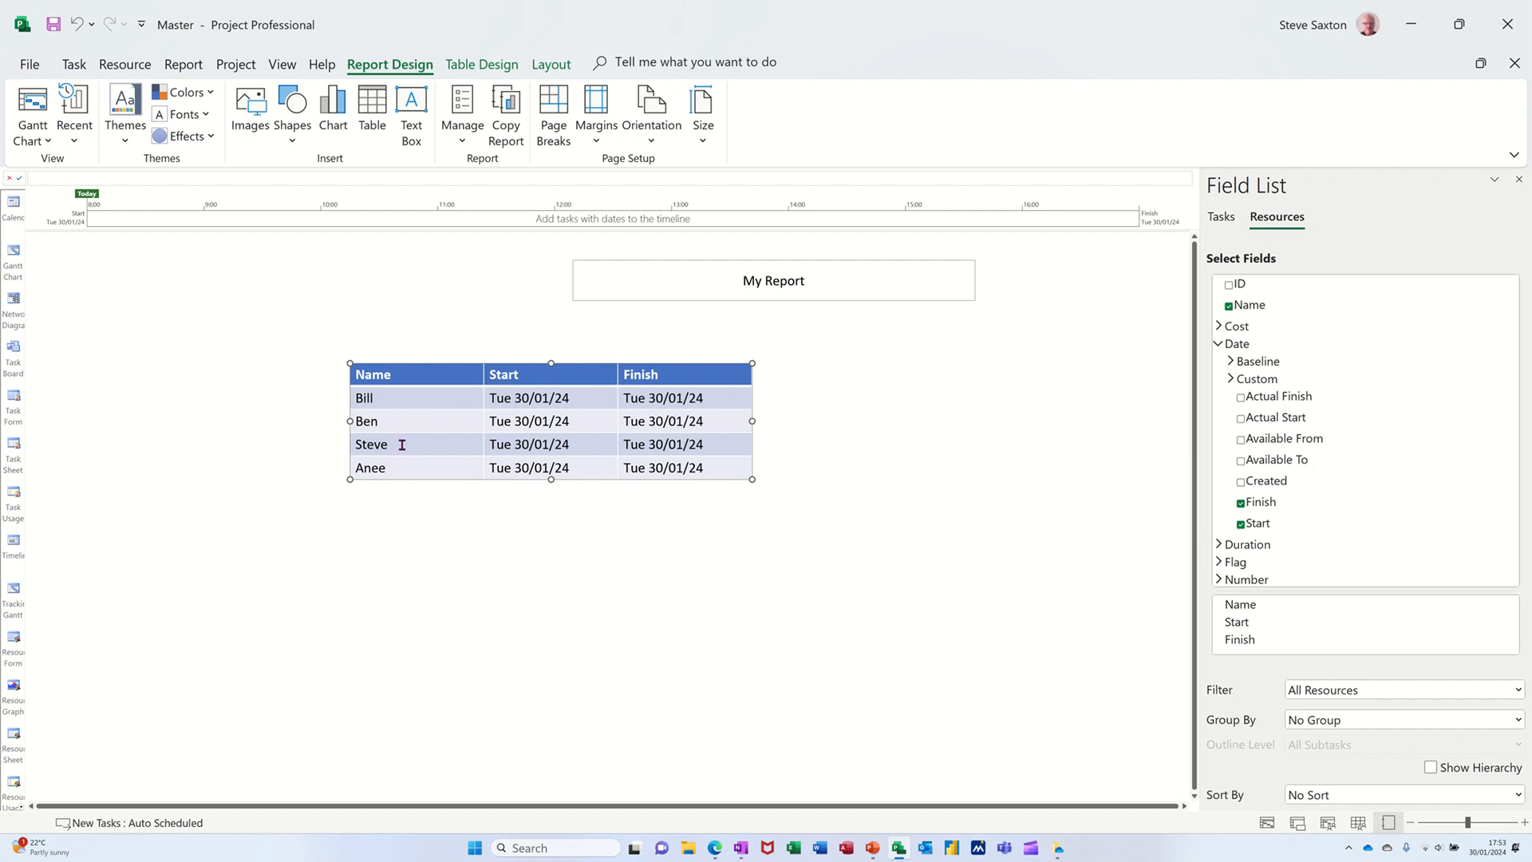
left_click(1221, 217)
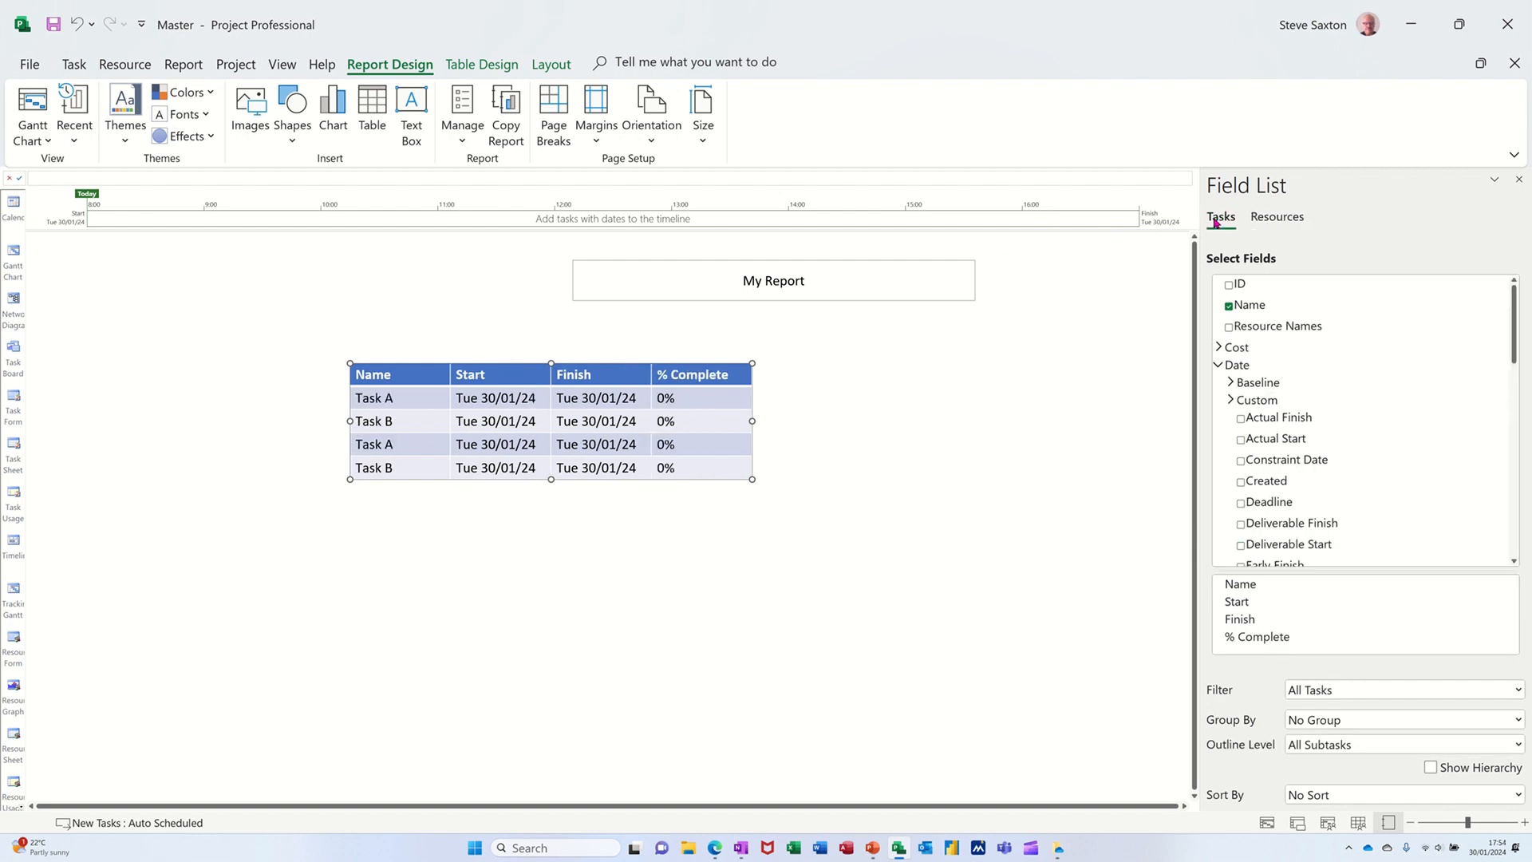
left_click(1229, 328)
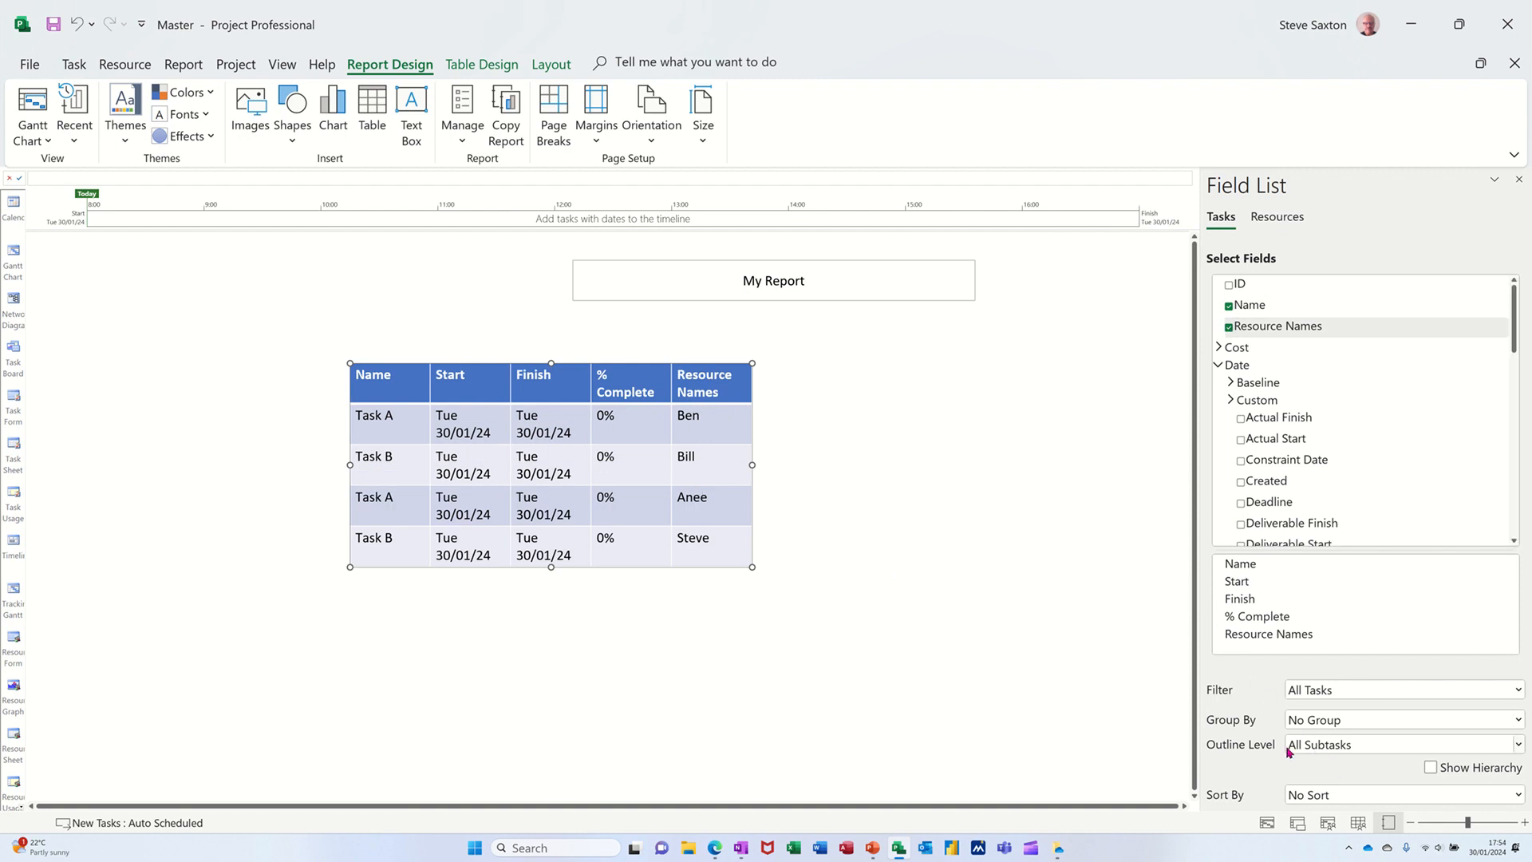
Define a new group named Projects that groups by the Project field, and apply it to the report table
left_click(1332, 723)
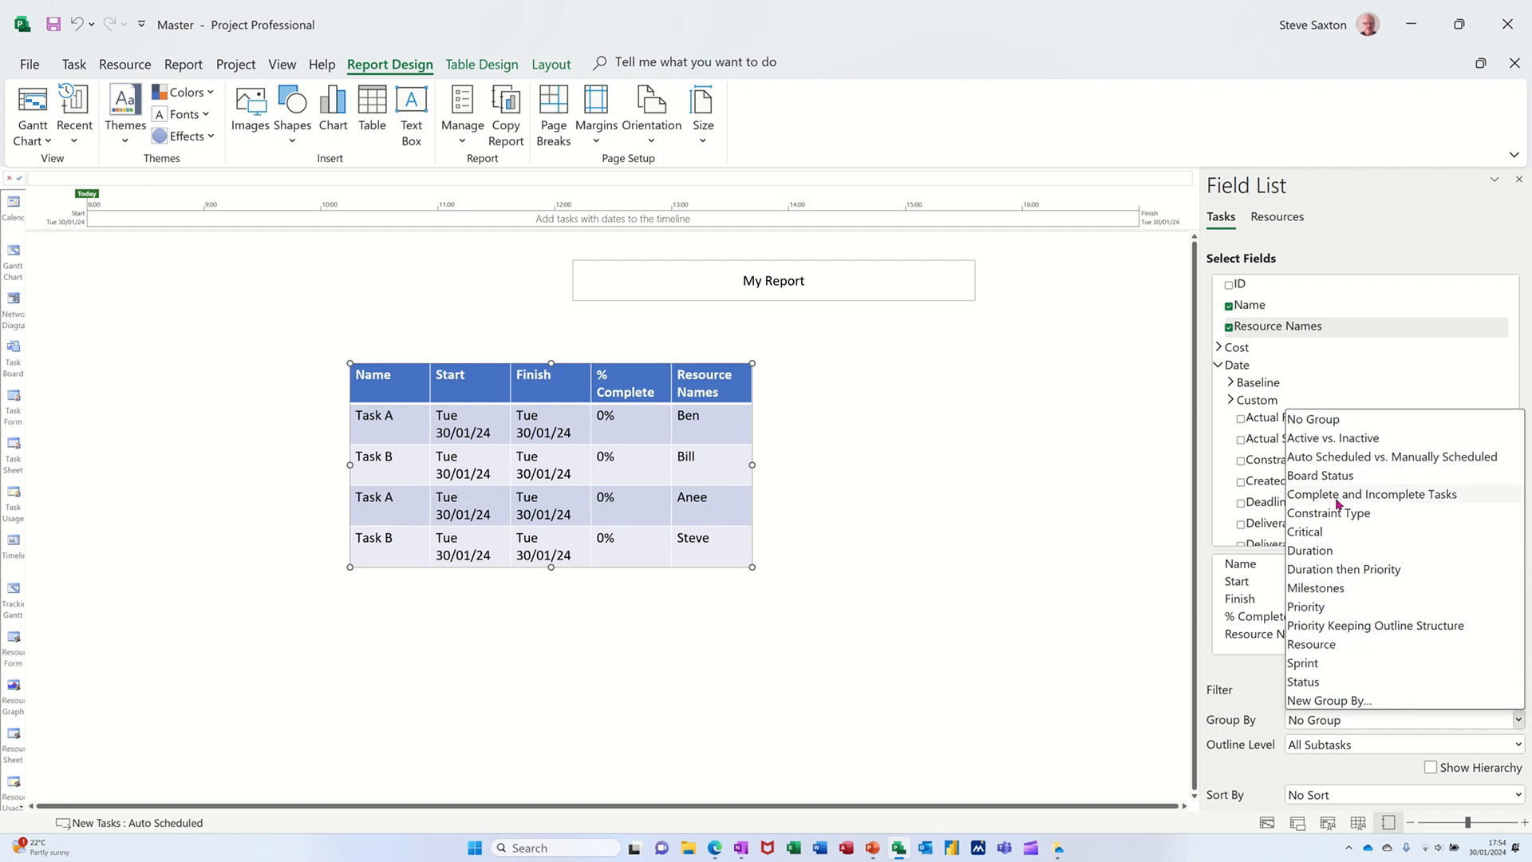
left_click(1324, 701)
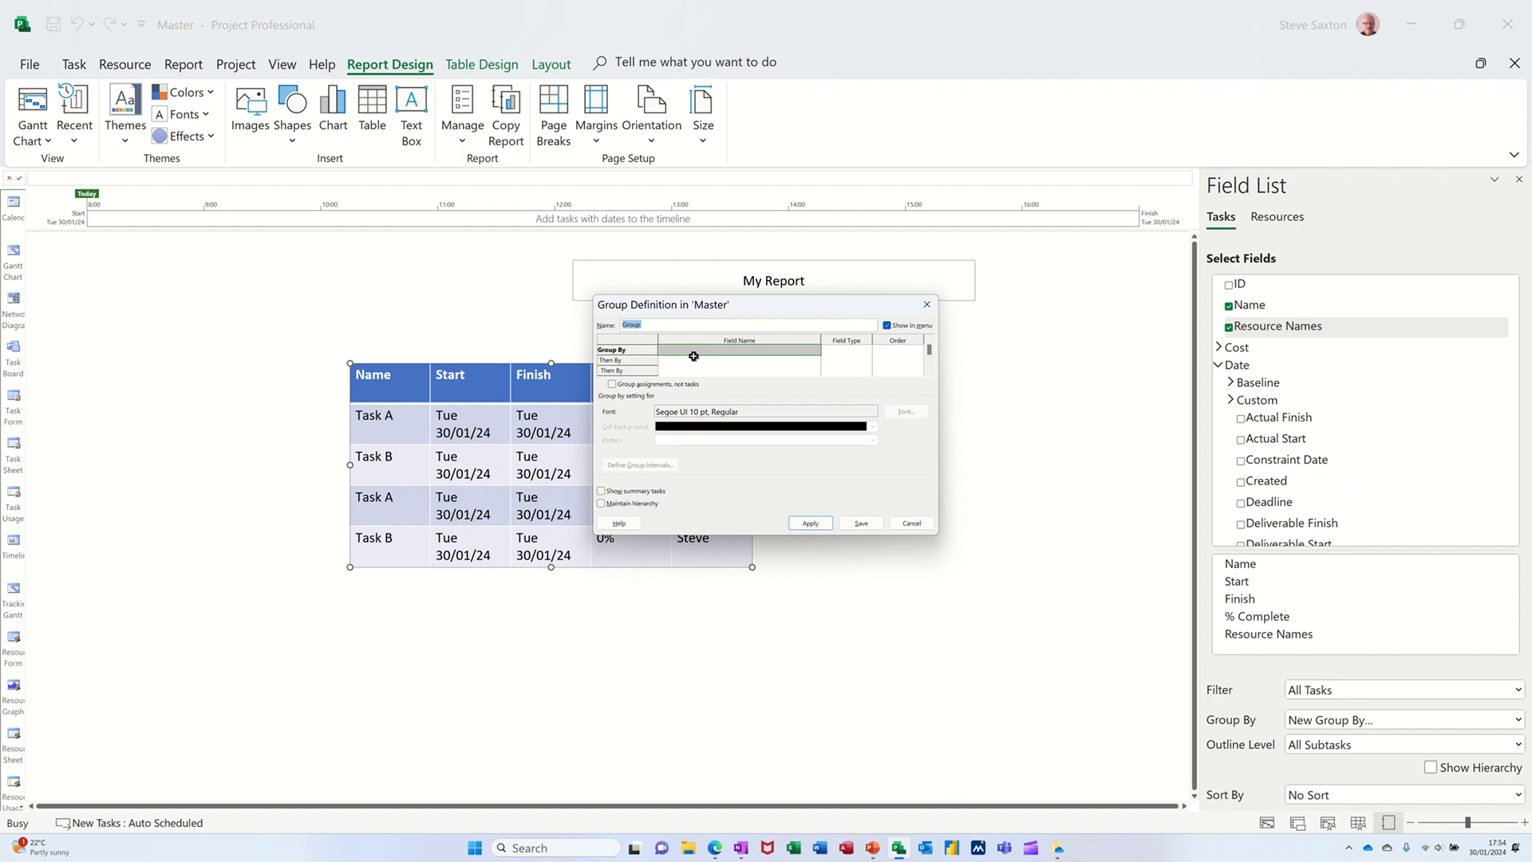
type("Projects")
left_click(726, 349)
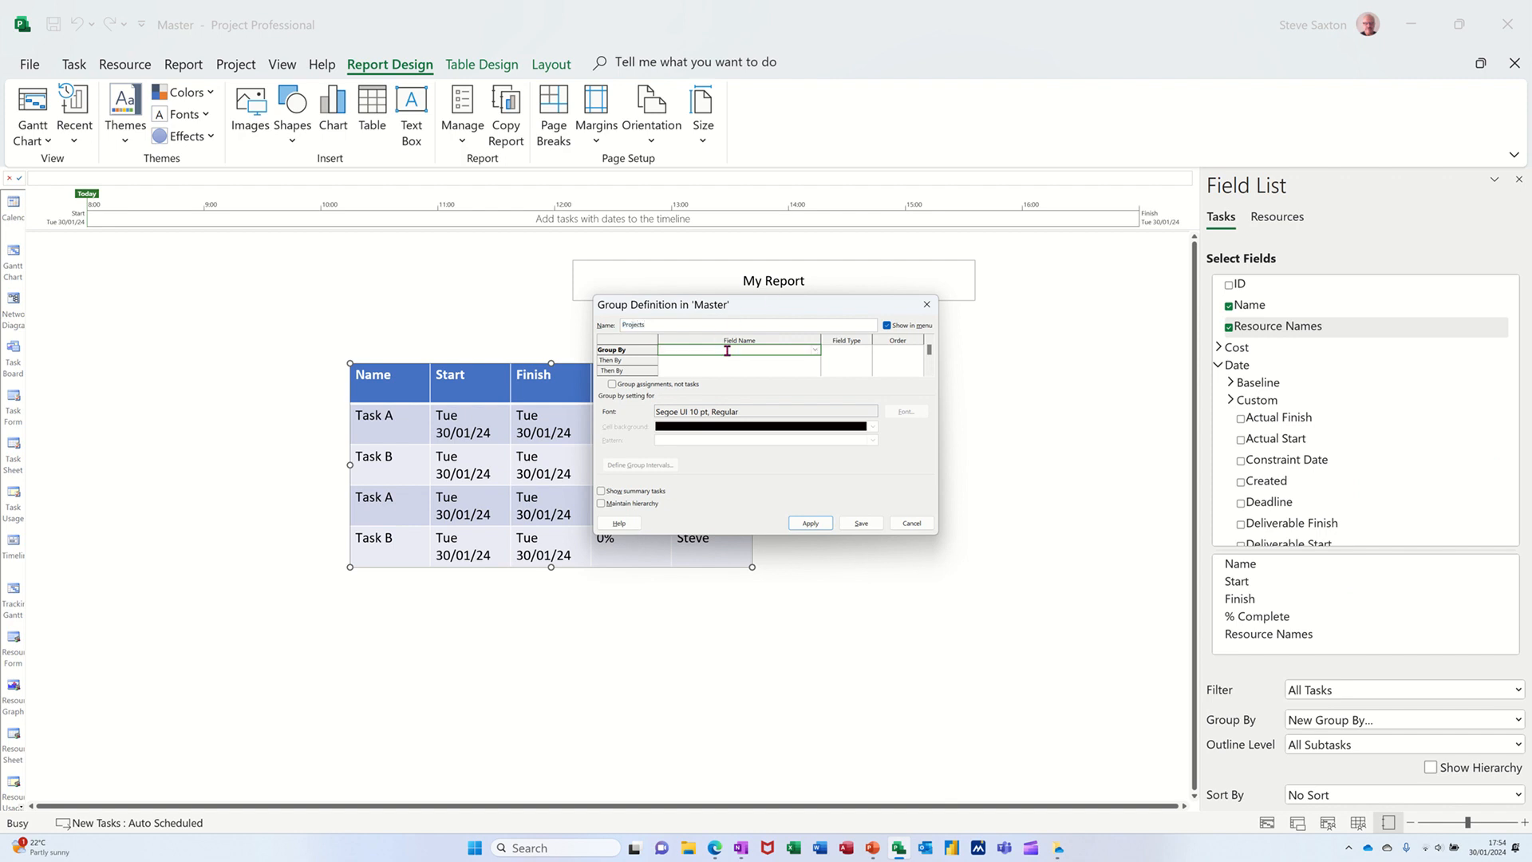
left_click(815, 352)
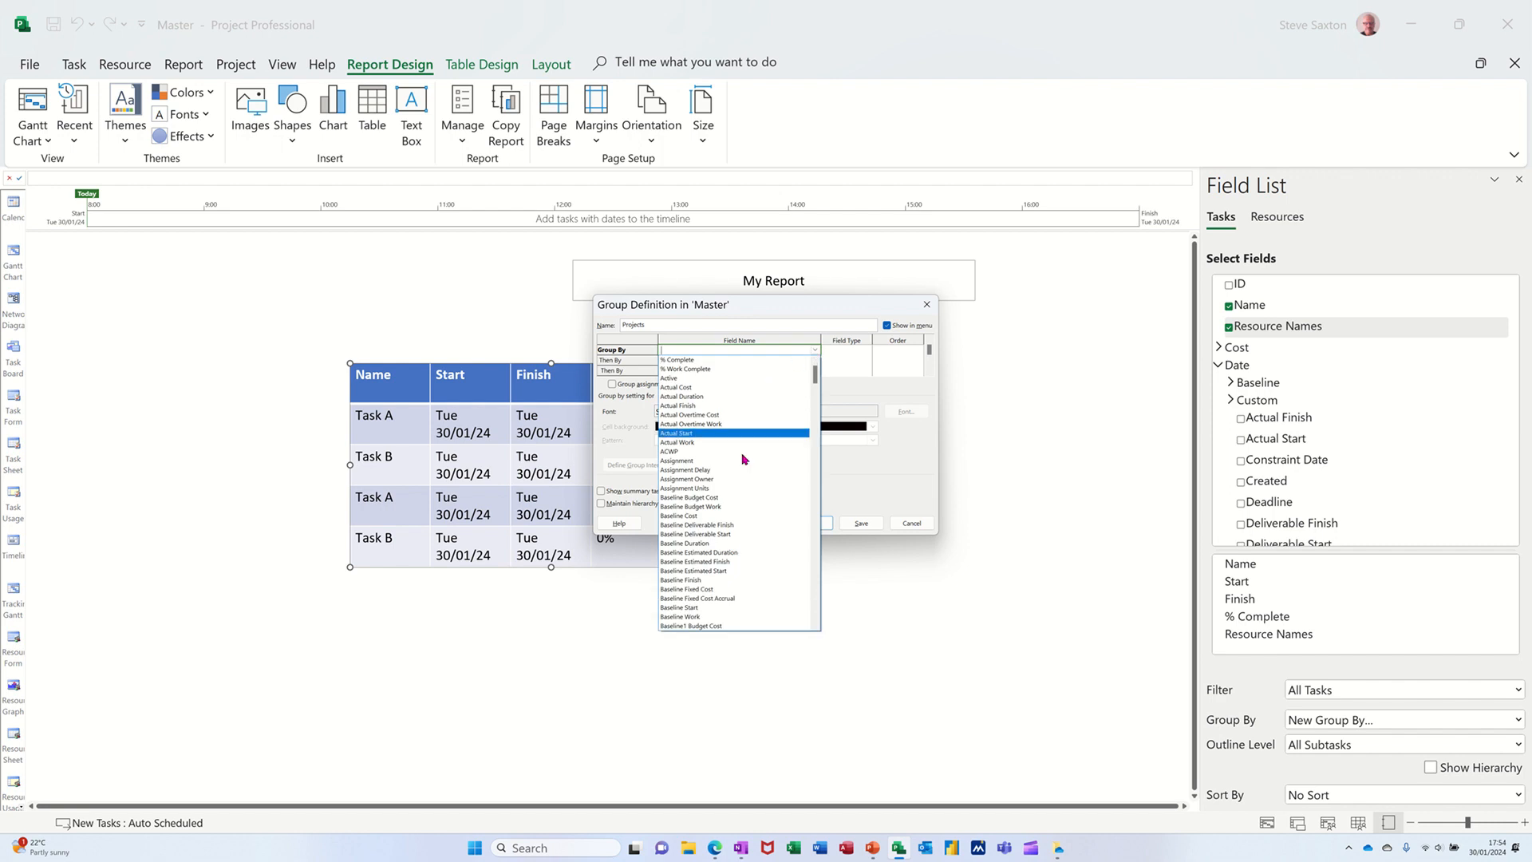
scroll(745, 452, "down", 5)
scroll(746, 450, "down", 1)
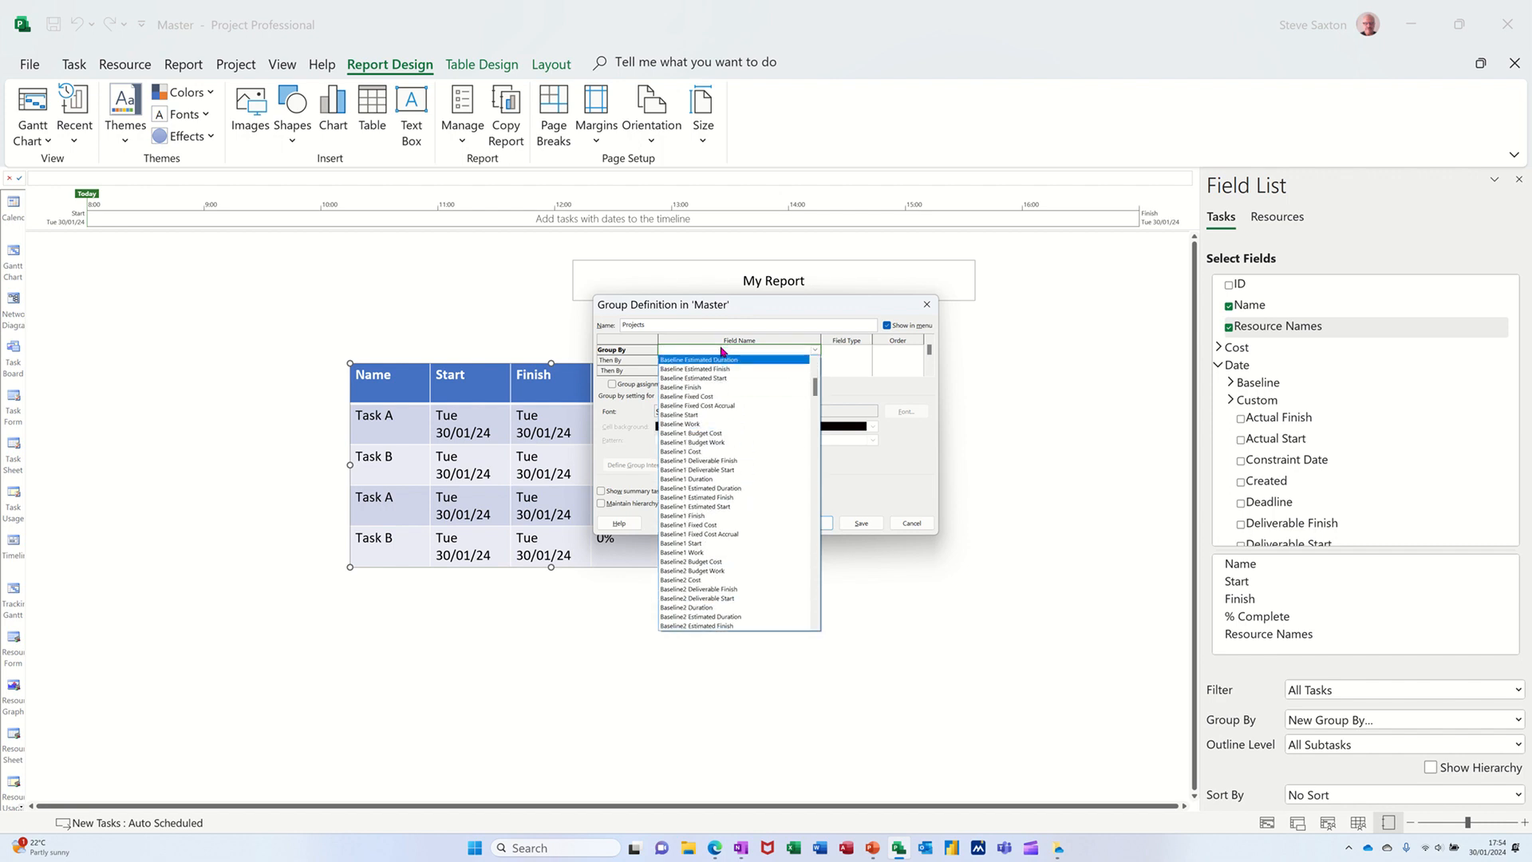
type("Project")
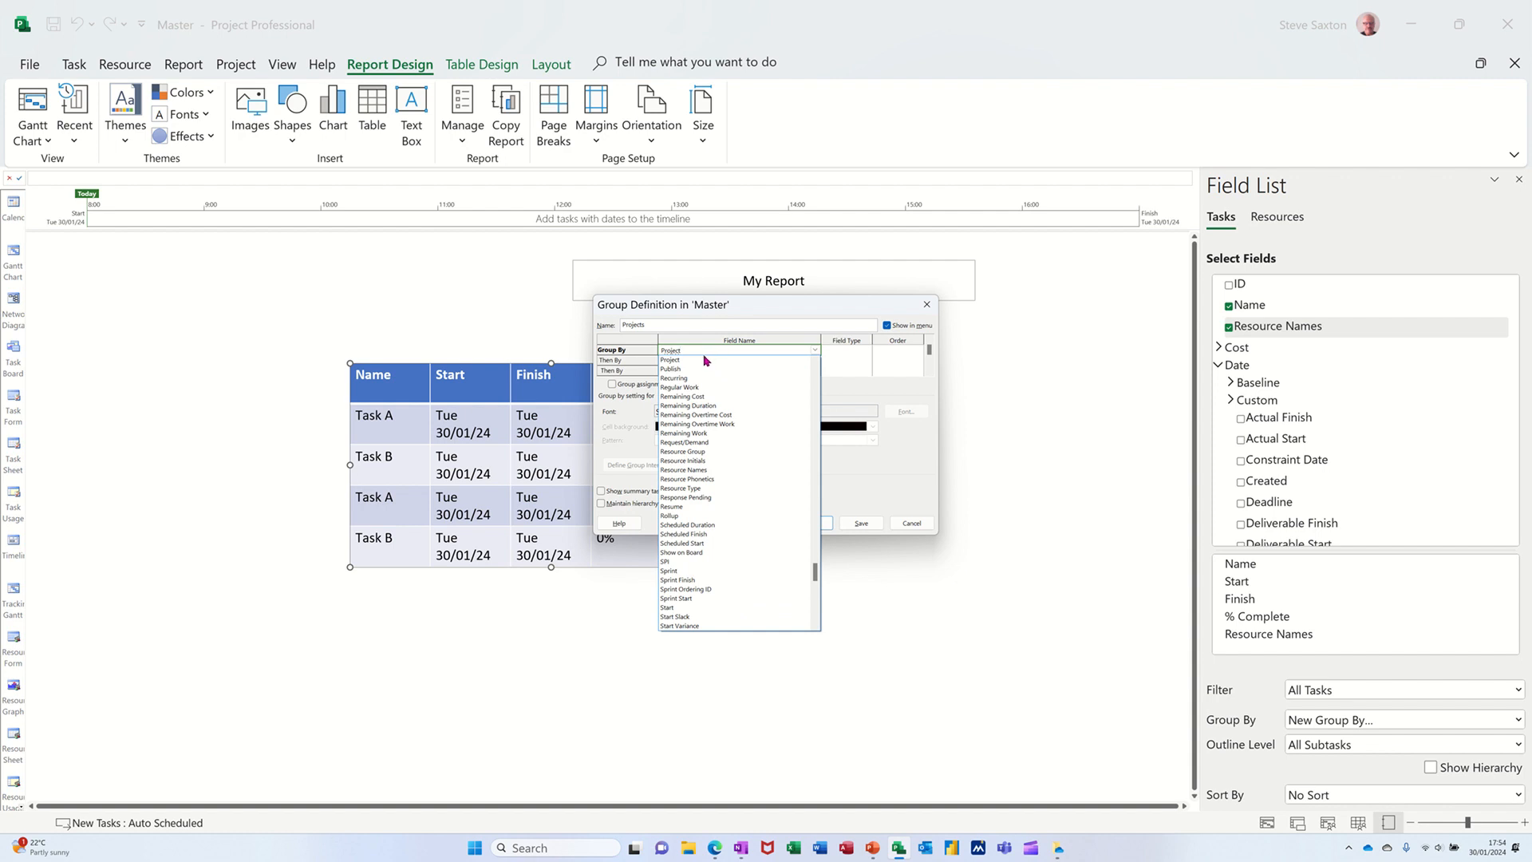
left_click(706, 359)
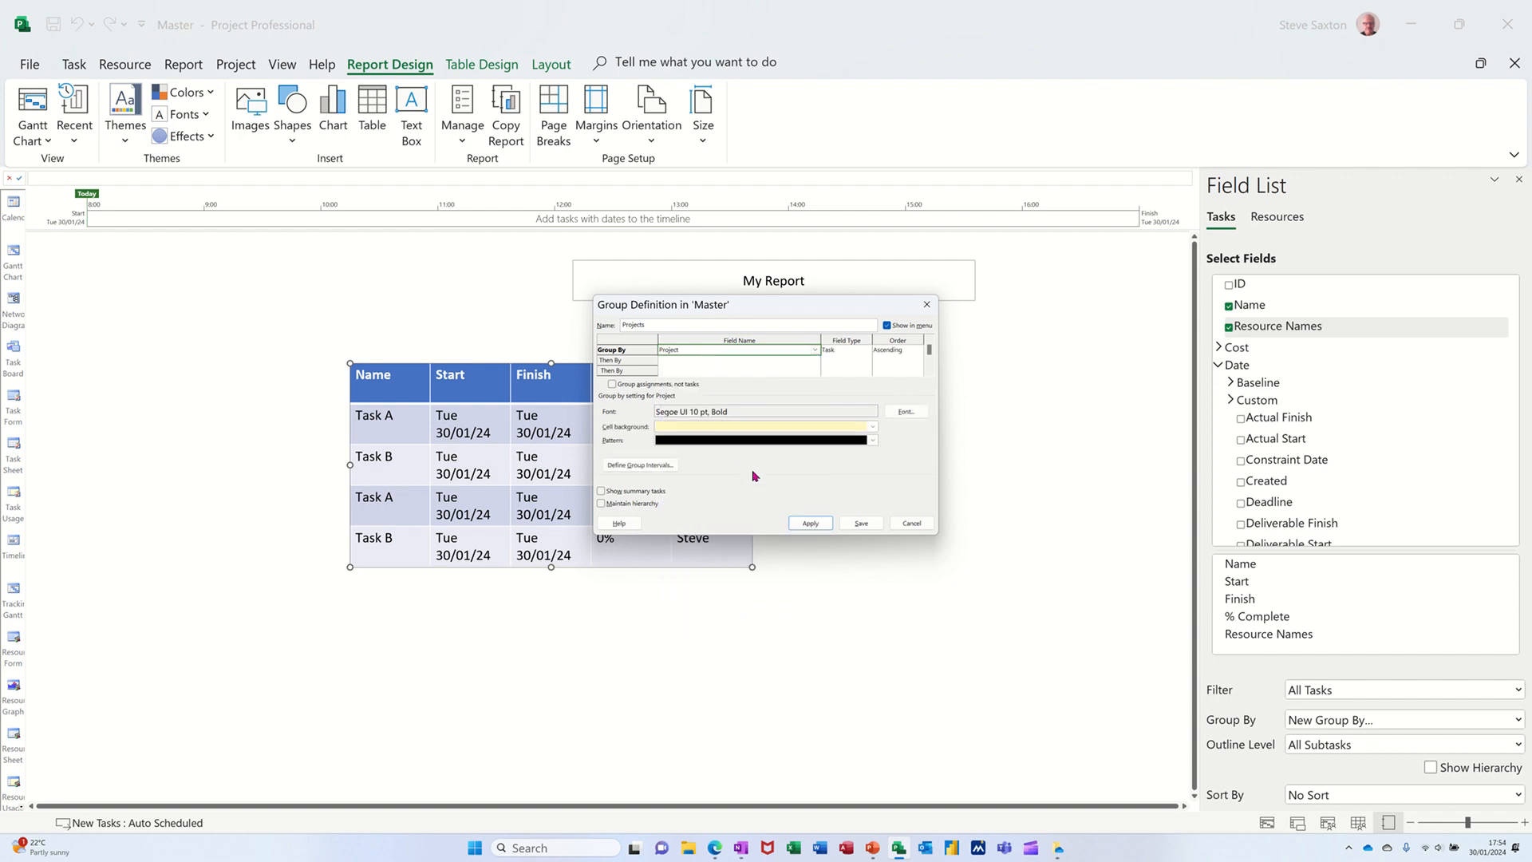
left_click(807, 521)
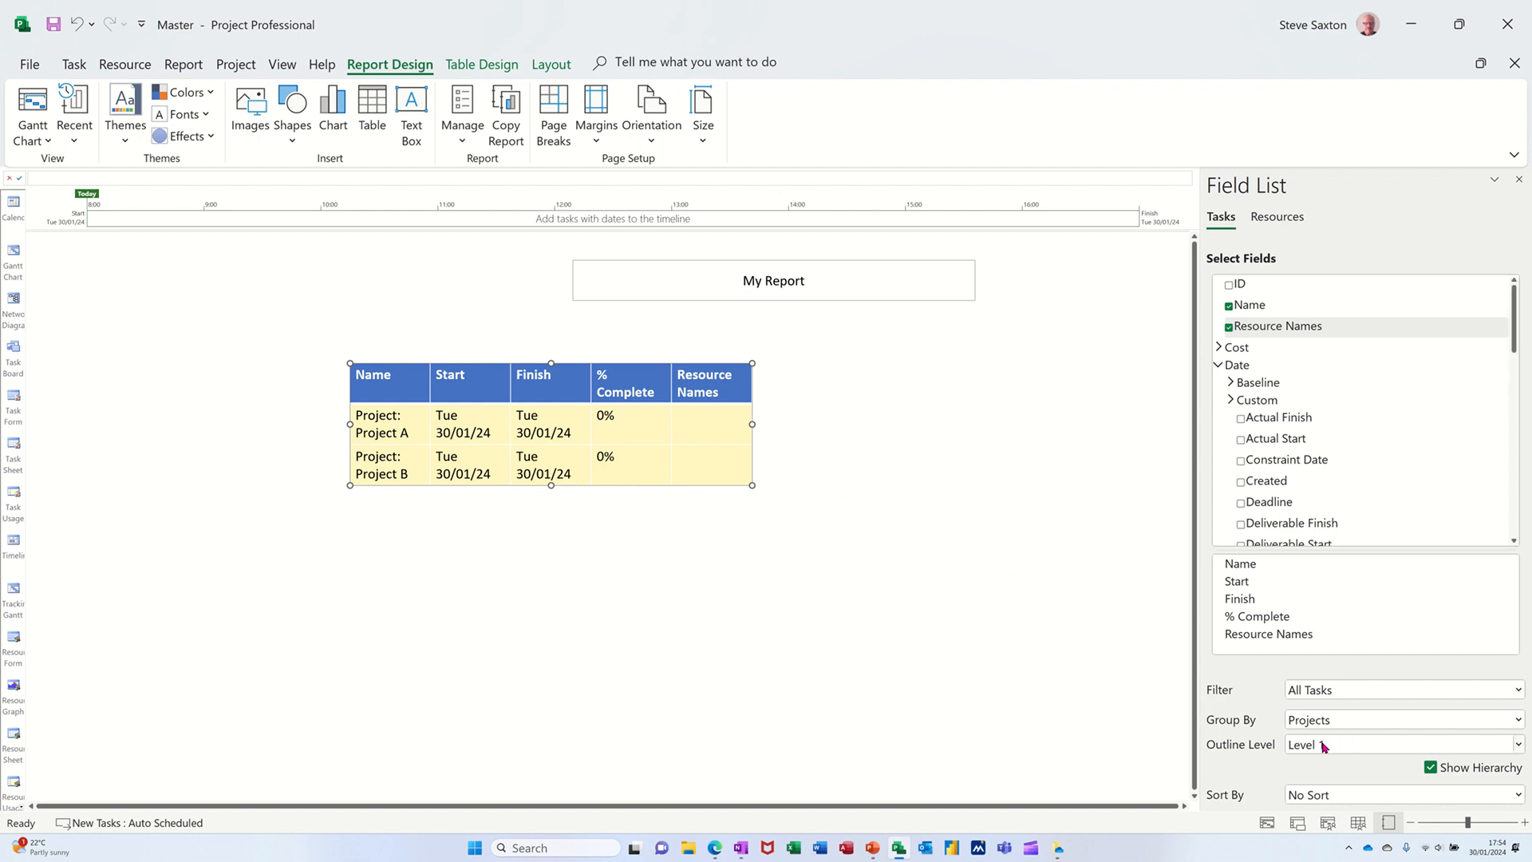
Set the report table's outline level to All Subtasks and widen its Name and Start columns
left_click(1518, 745)
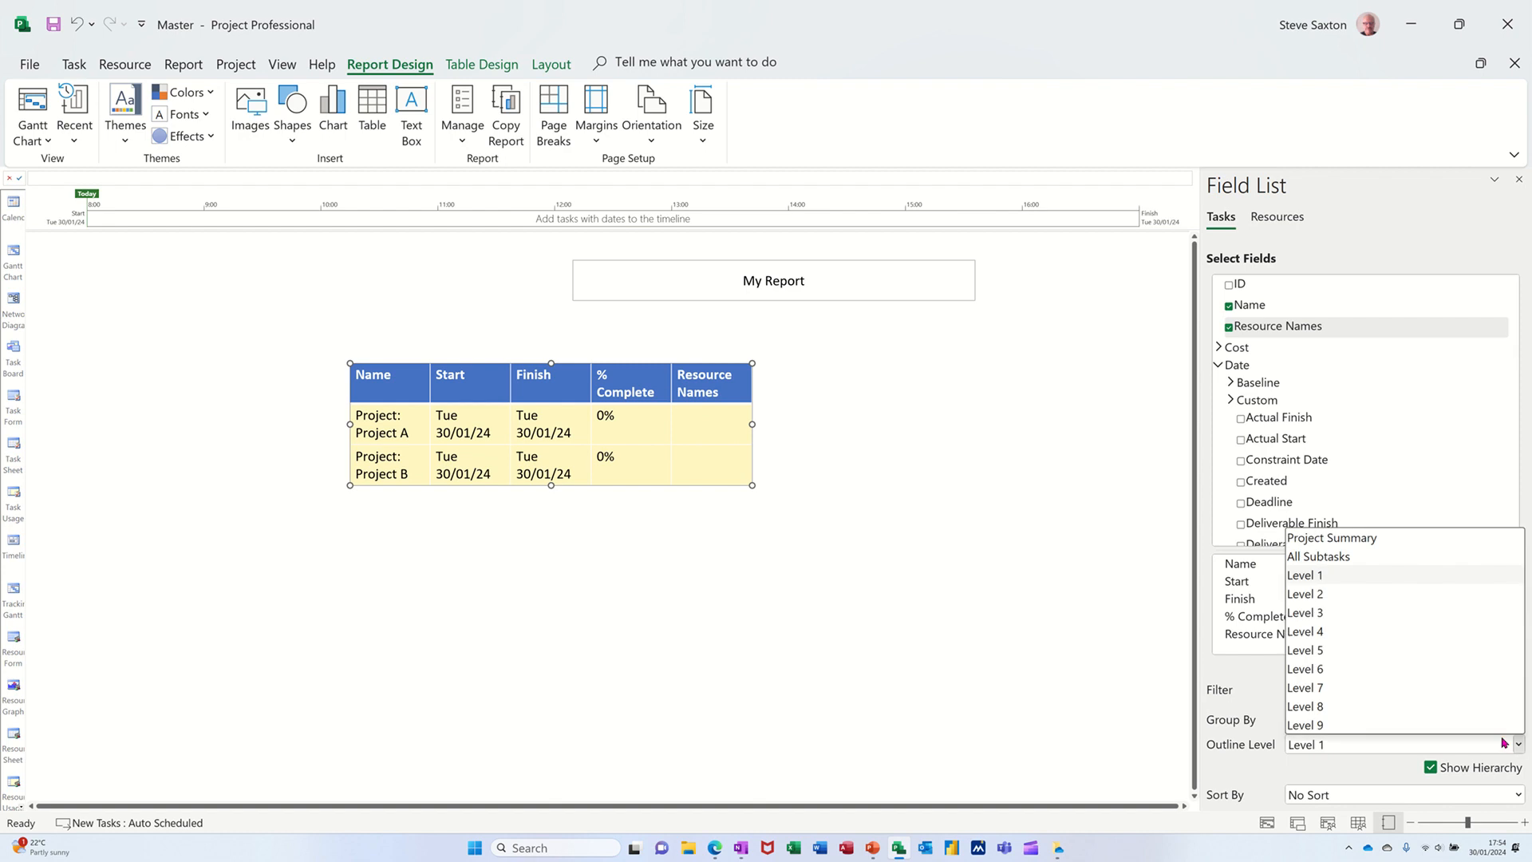
left_click(1342, 559)
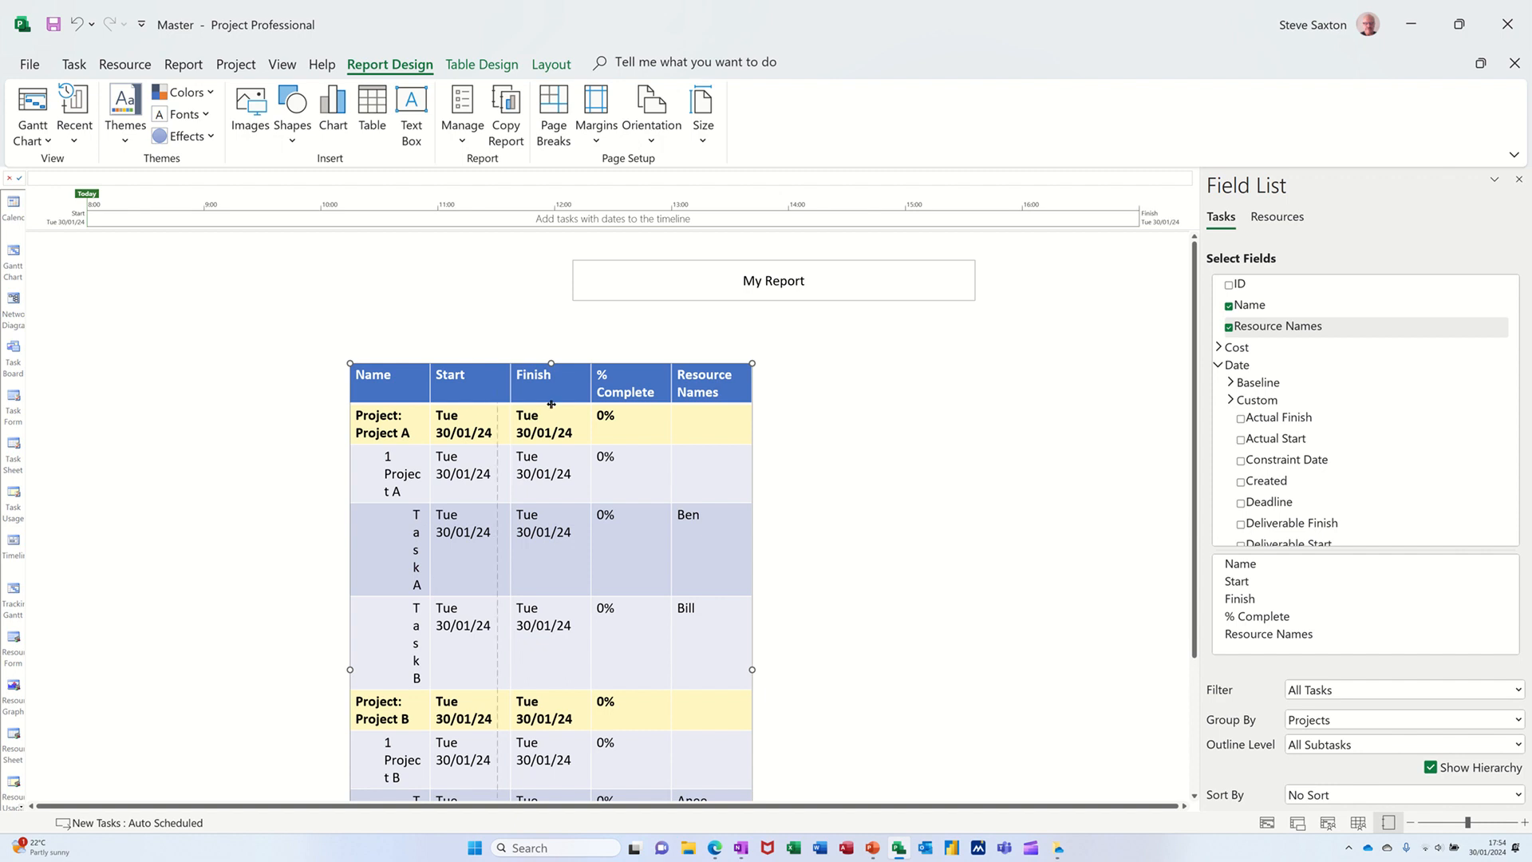
left_click_drag(550, 404, 543, 405)
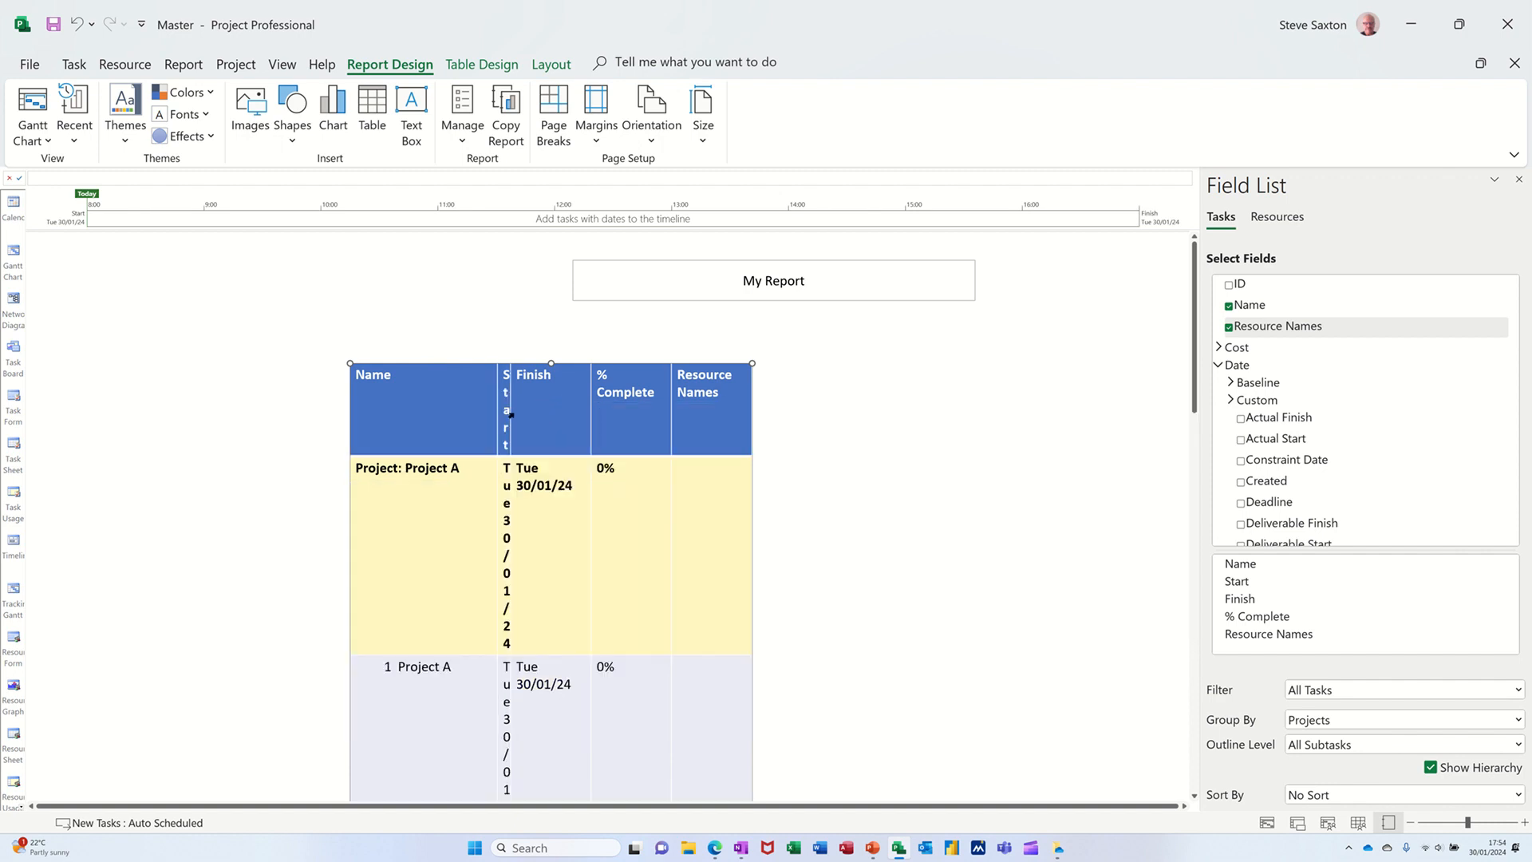
left_click(509, 419)
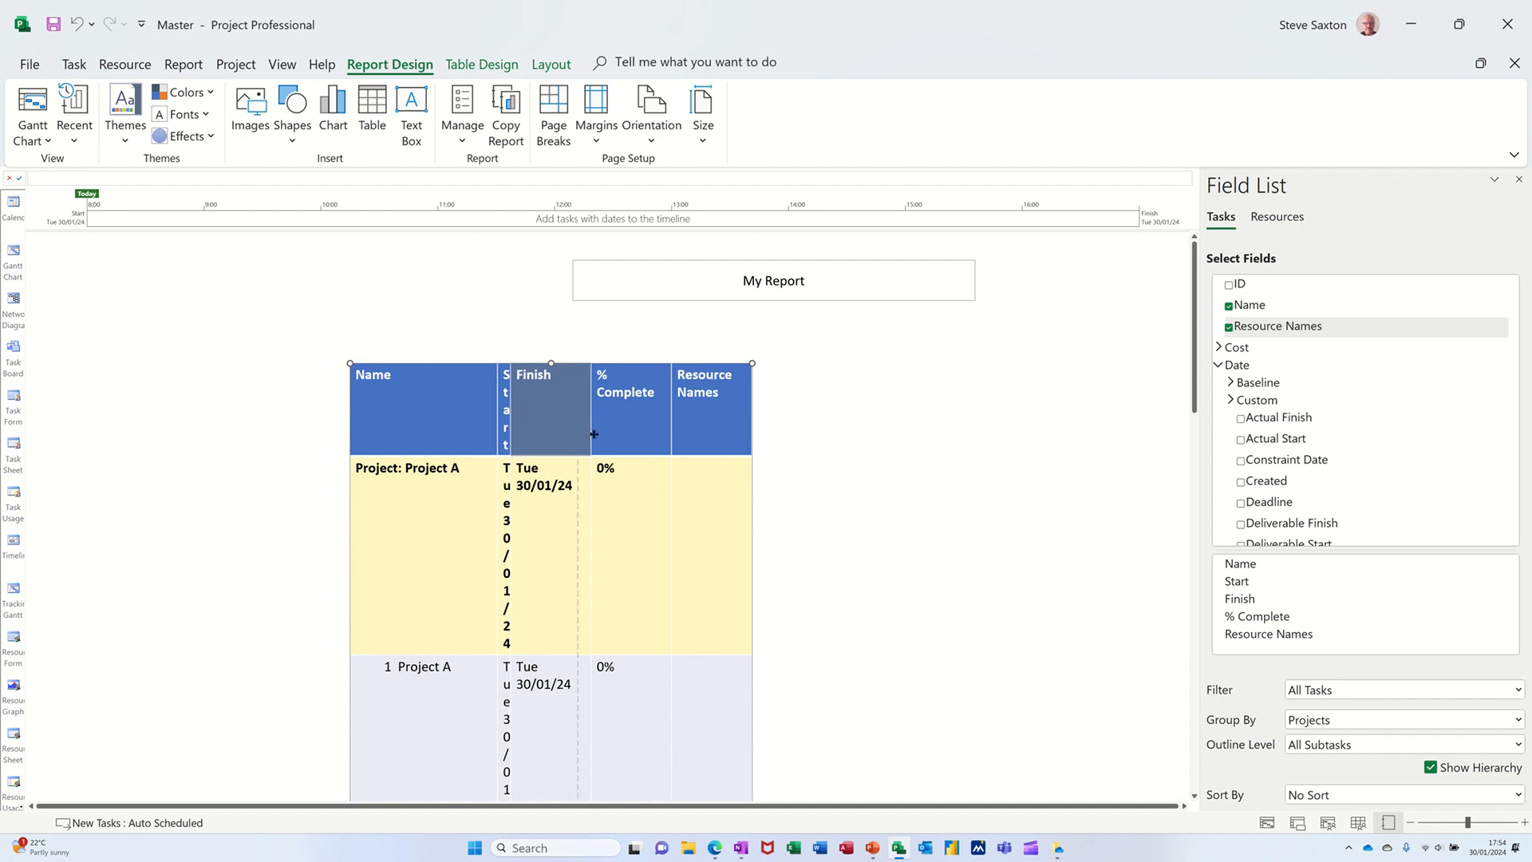
left_click_drag(580, 441, 579, 440)
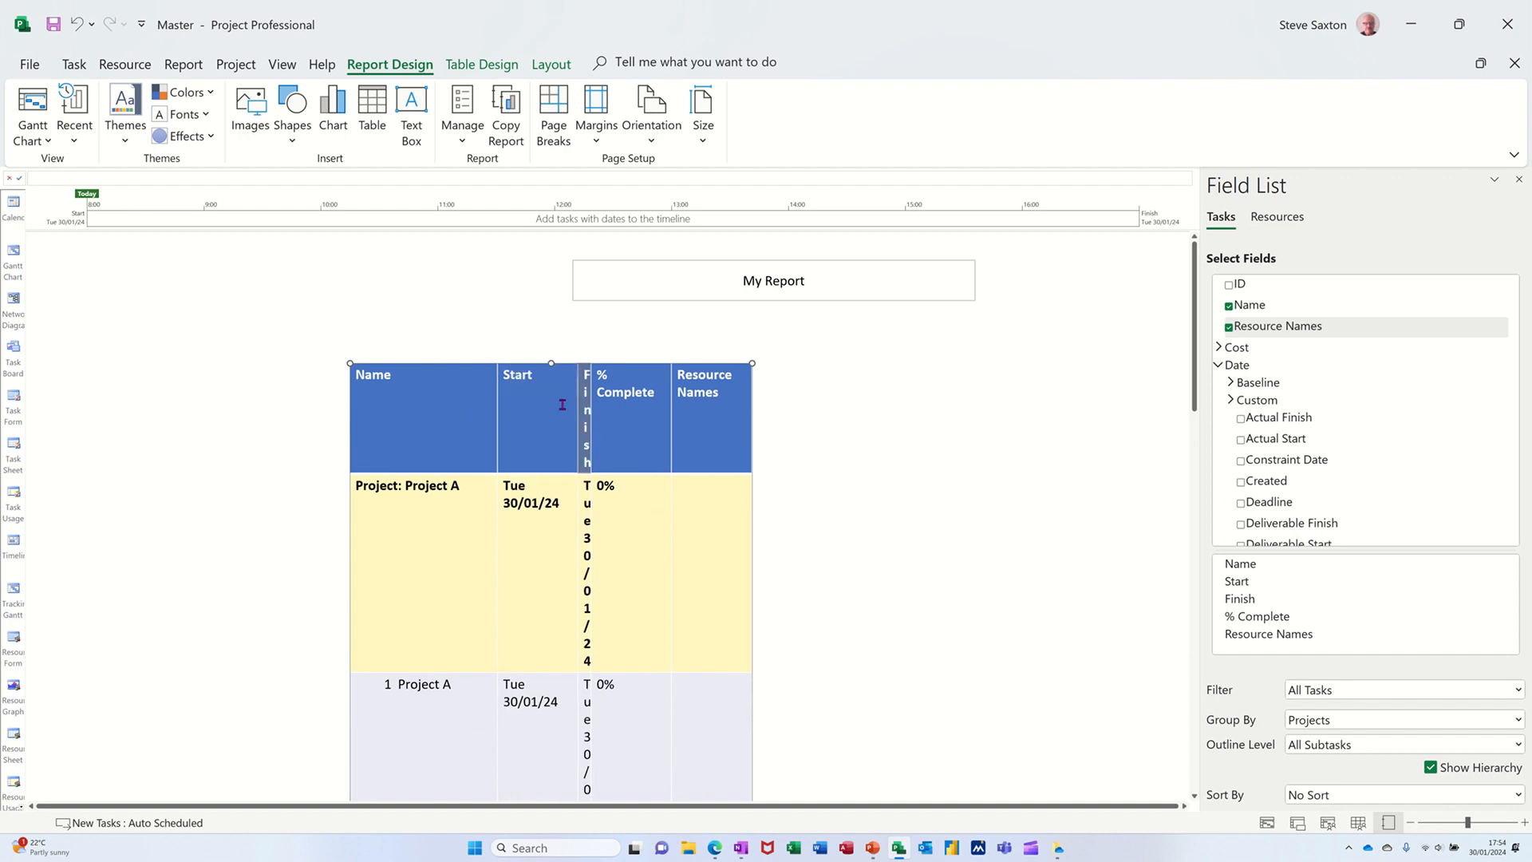
Remove the Finish and Start date fields from the report table
scroll(1329, 411, "down", 1)
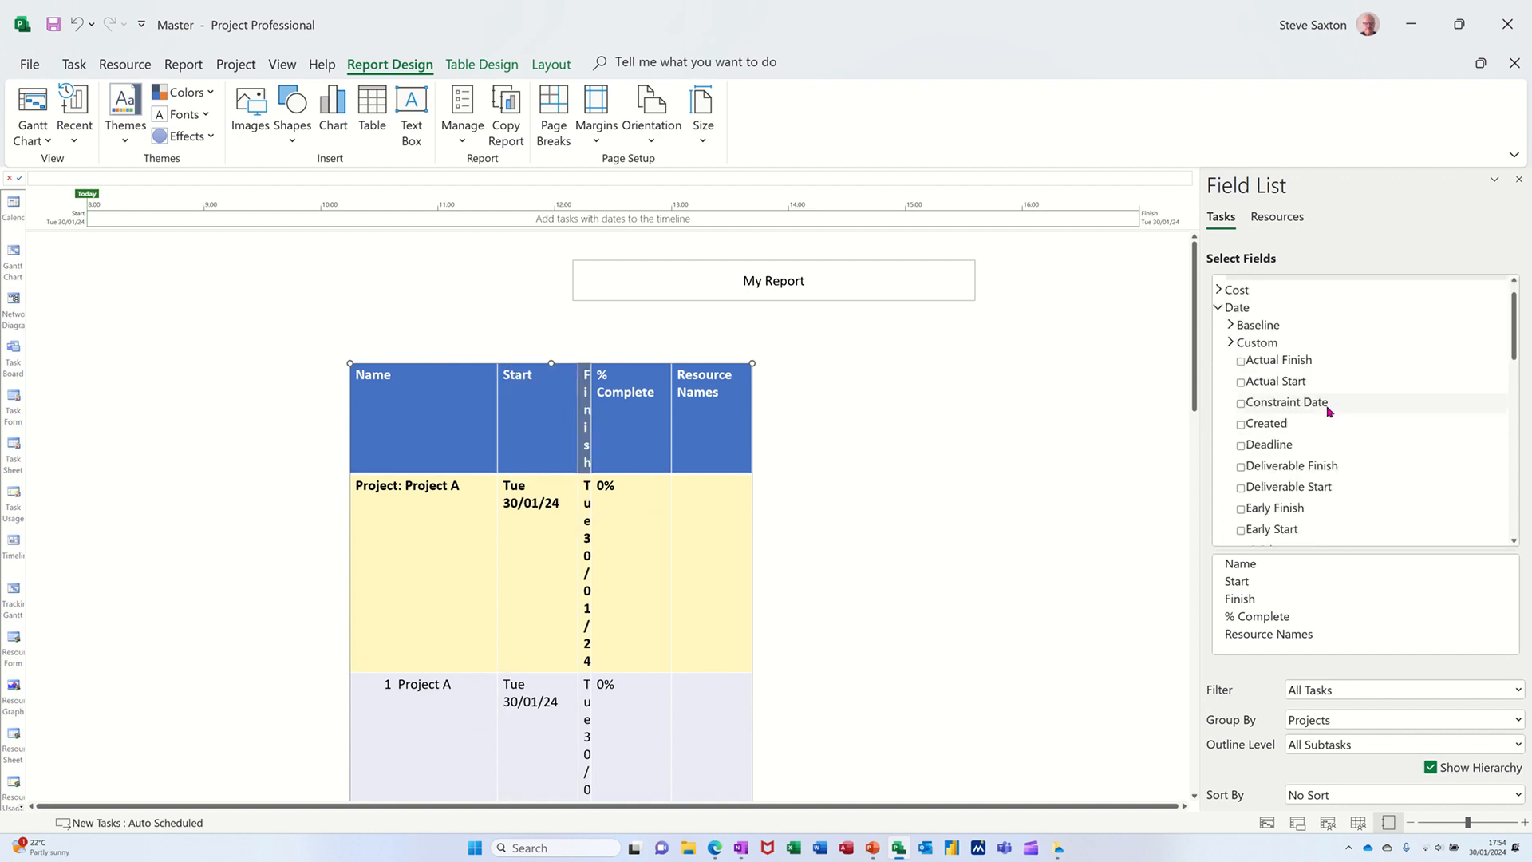
scroll(1329, 412, "down", 1)
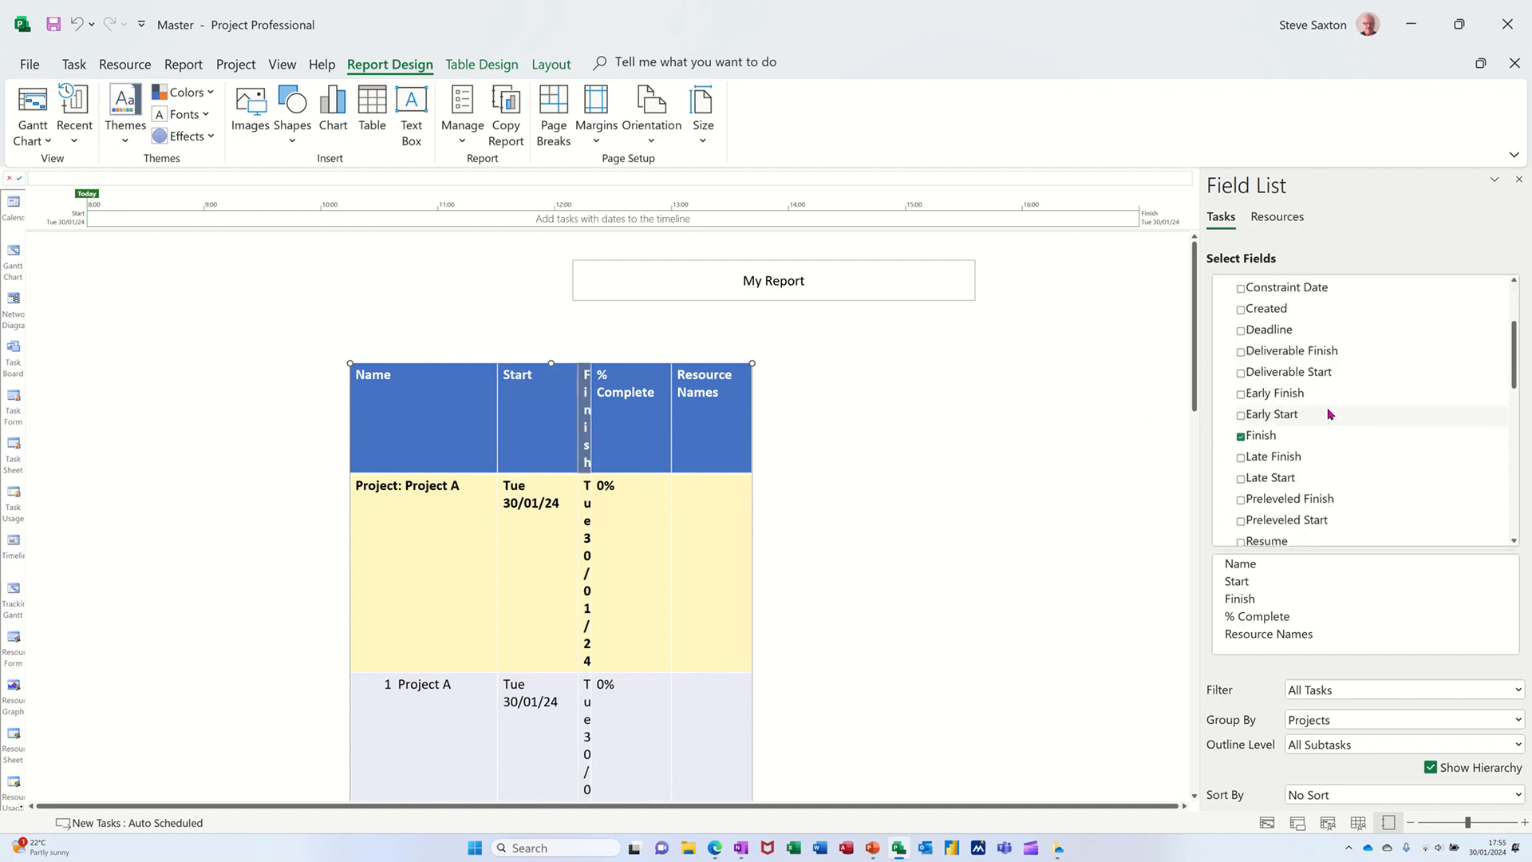
left_click(1240, 438)
scroll(1327, 438, "down", 3)
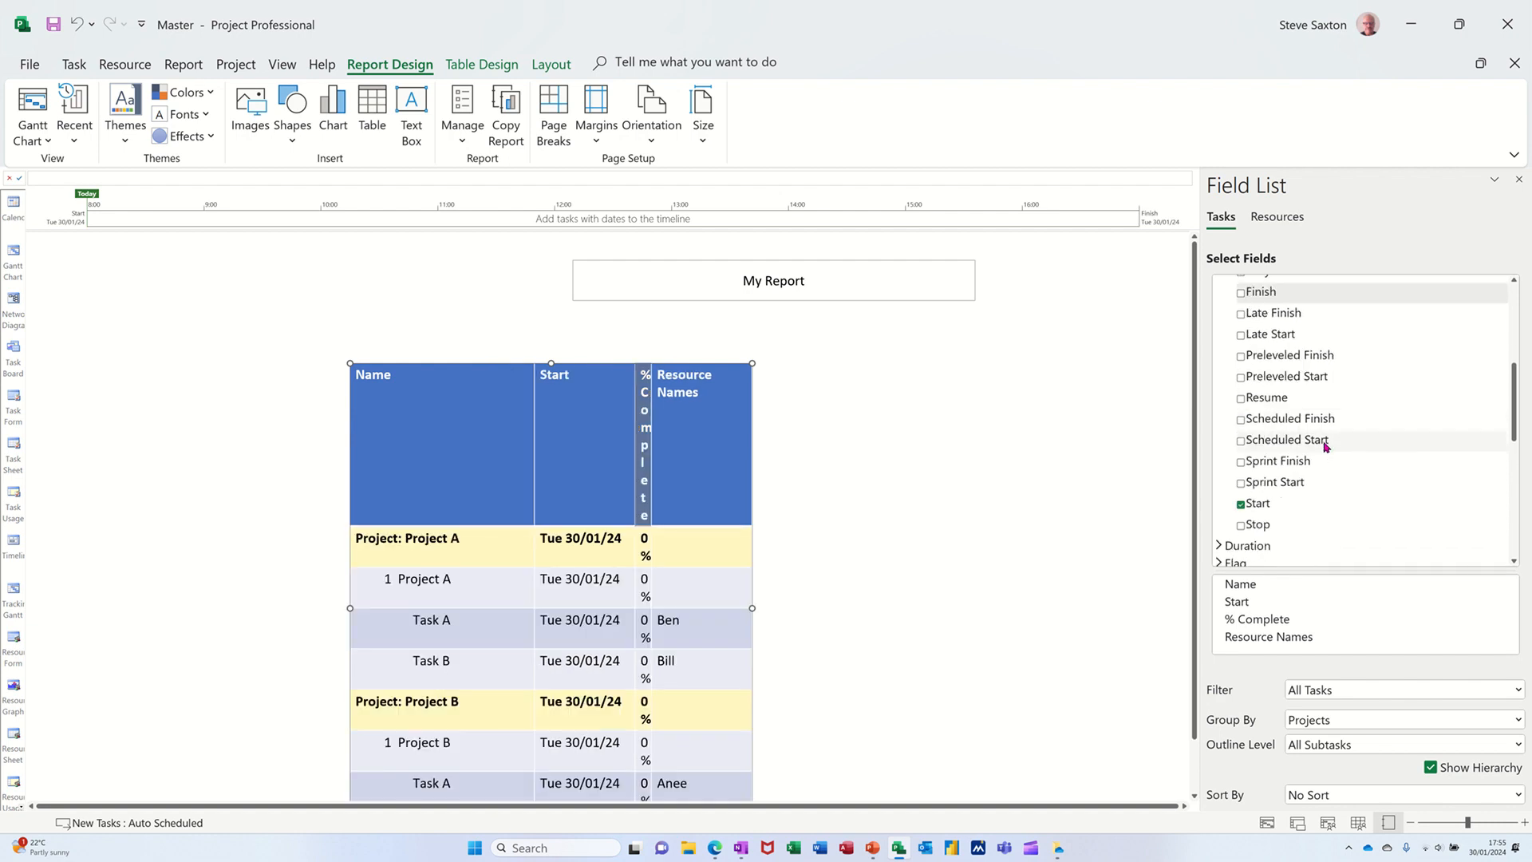
left_click(1241, 504)
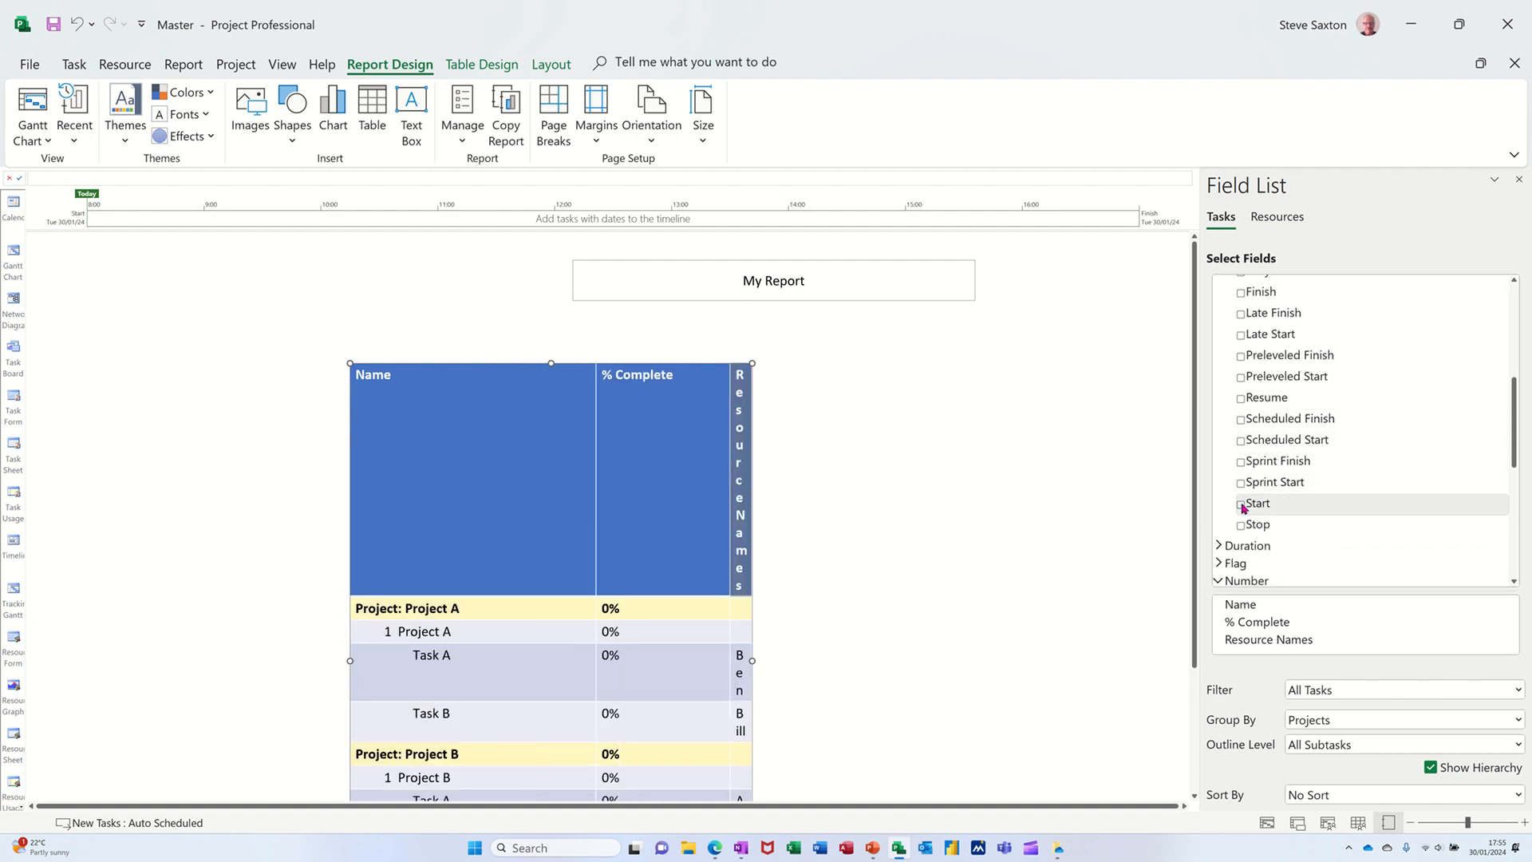
Widen the table's Resource Names column and remove the % Complete field
scroll(771, 485, "down", 1)
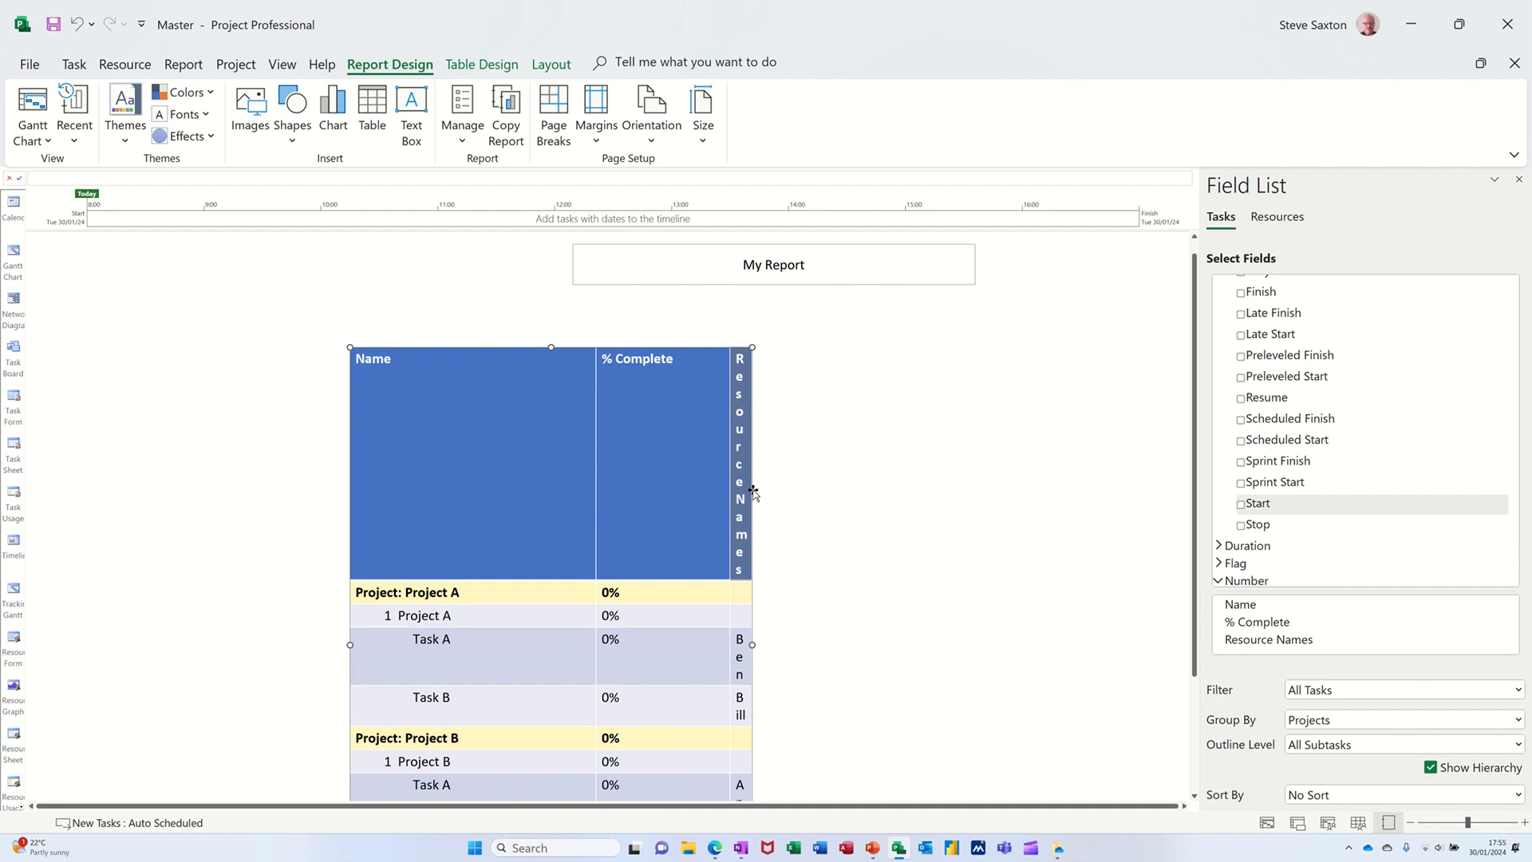
left_click_drag(925, 492, 944, 492)
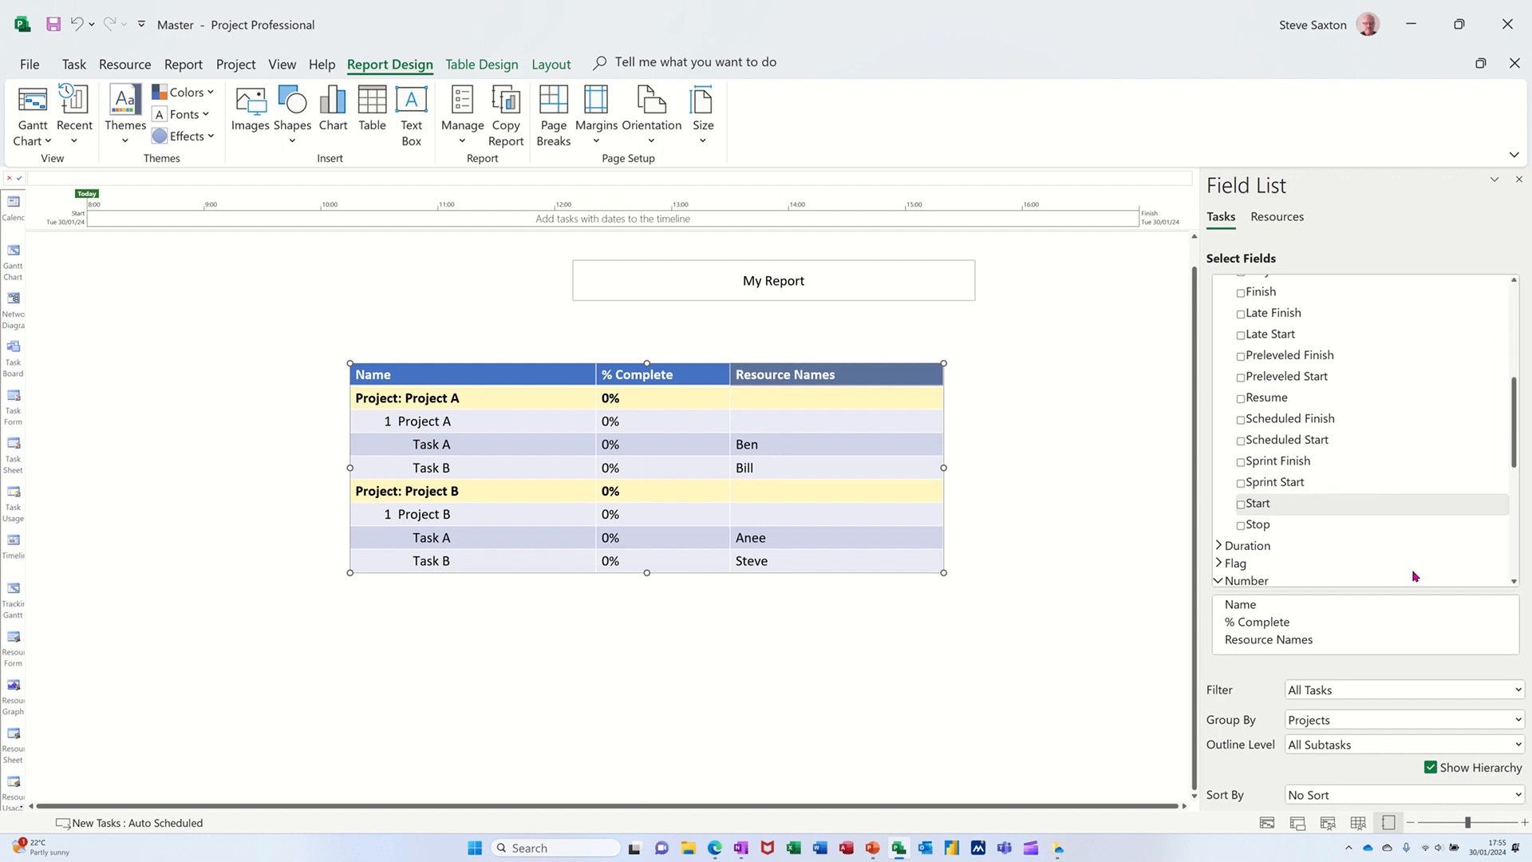
left_click(1305, 627)
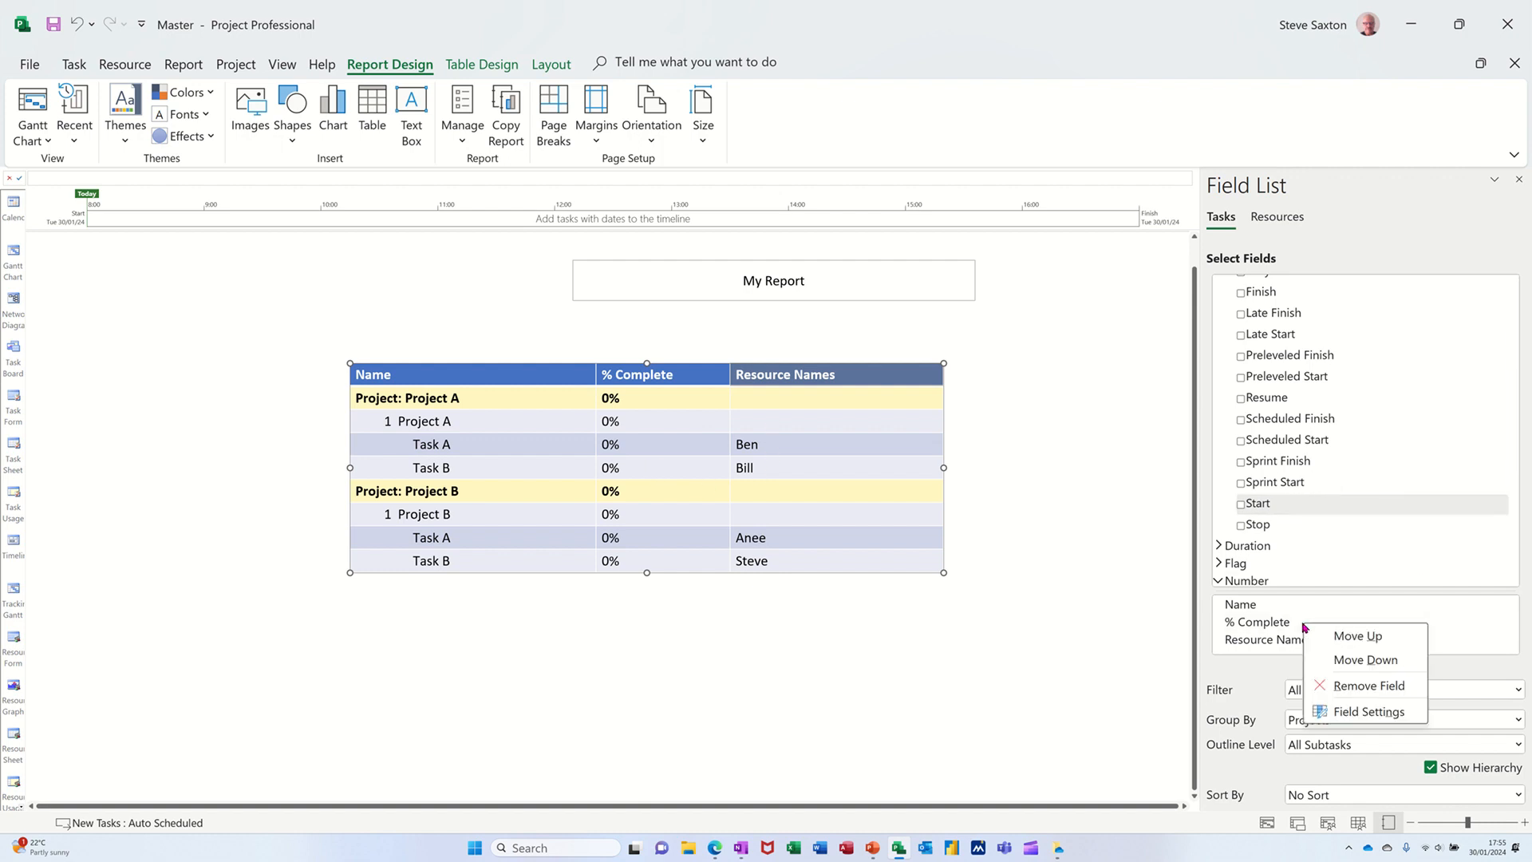
left_click(1346, 688)
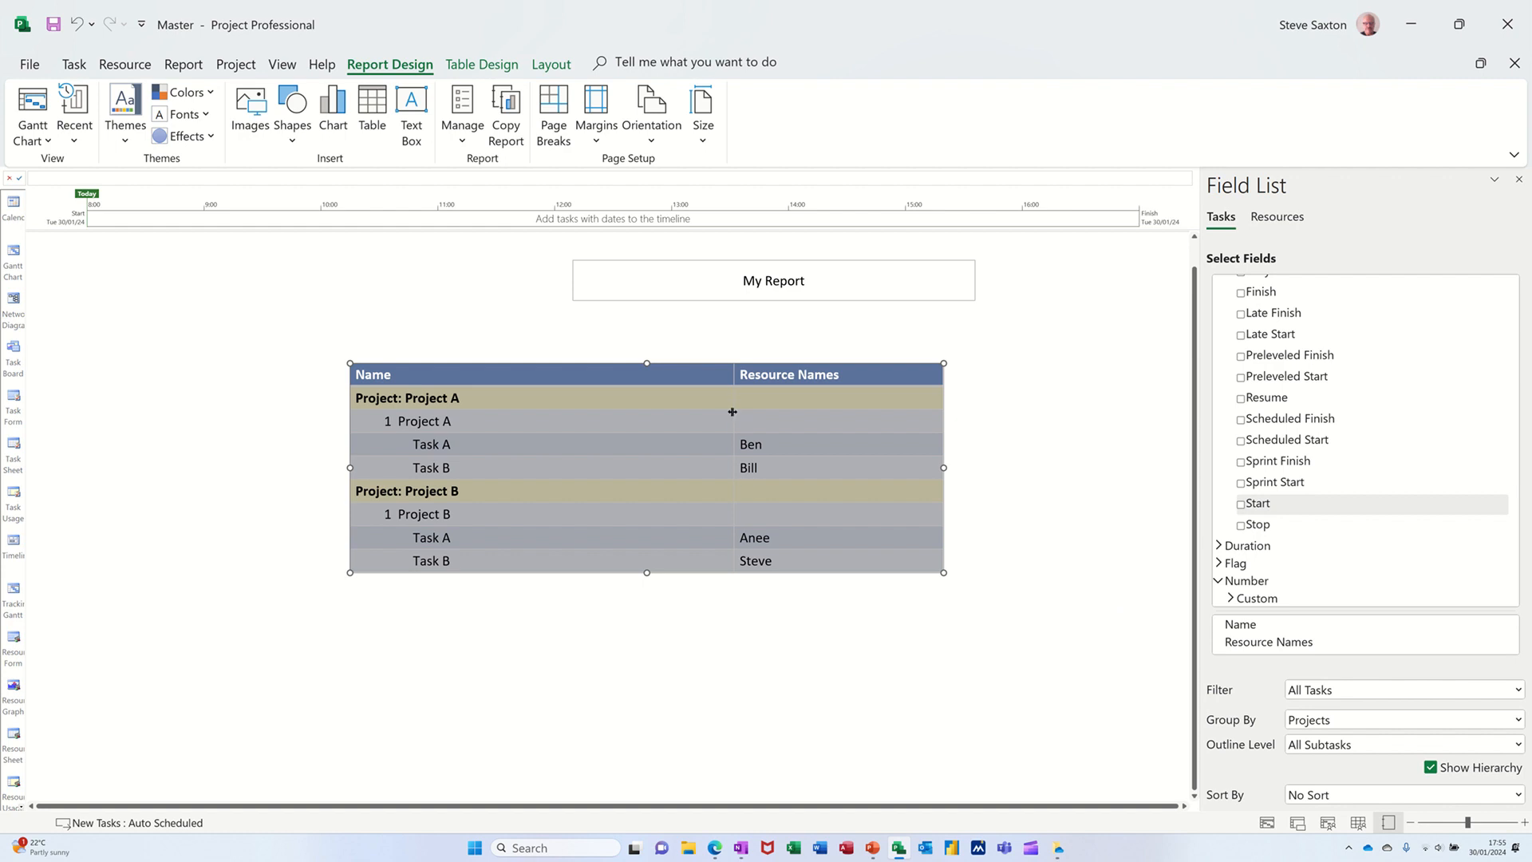
Narrow the table's Name and Resource Names columns to fit their text, and deselect the table
left_click_drag(549, 422, 548, 425)
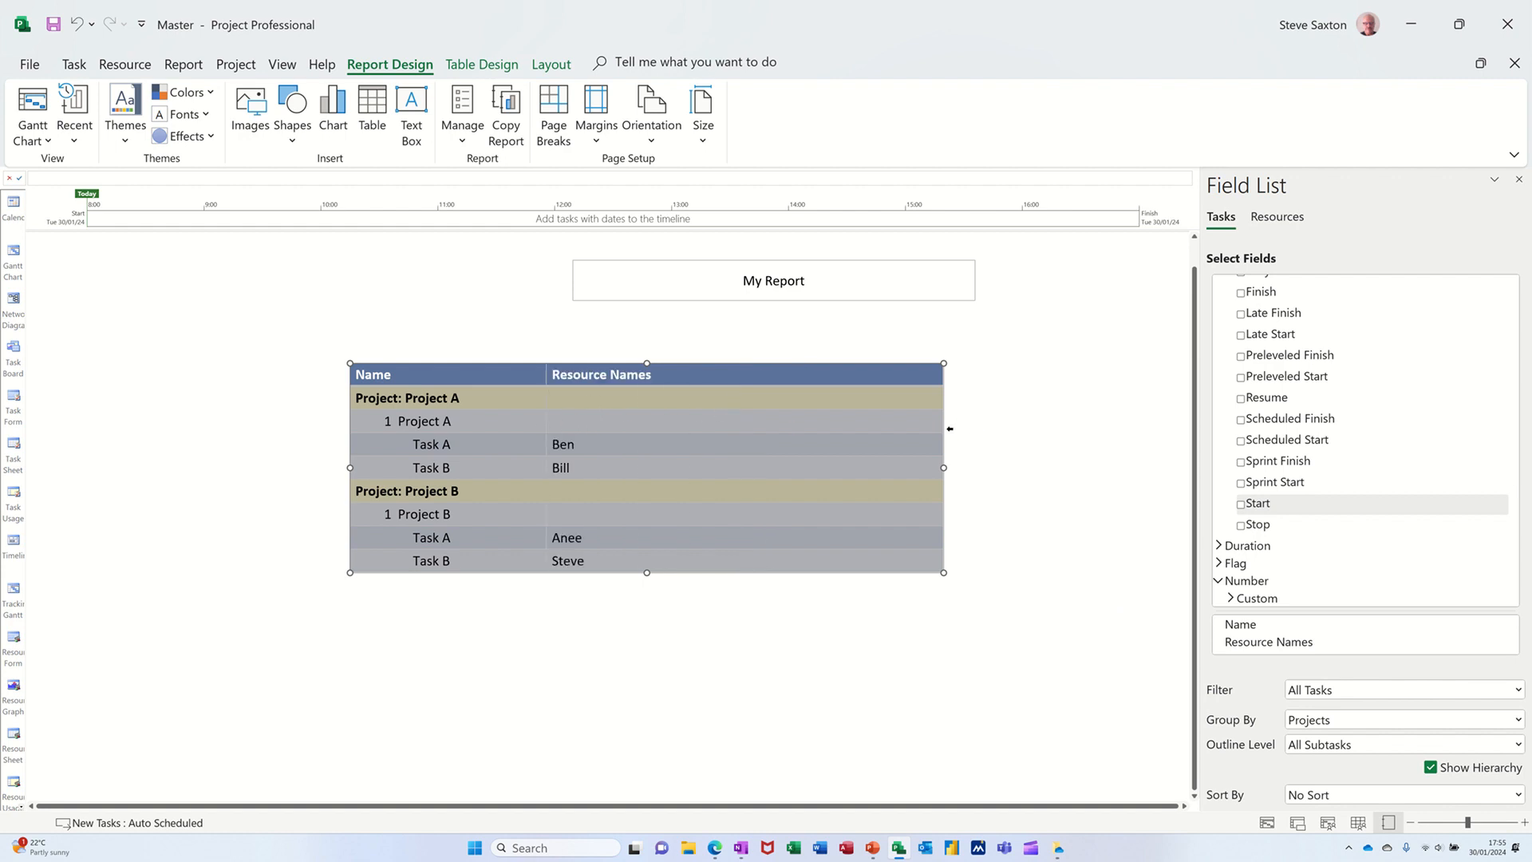
left_click_drag(687, 441, 687, 442)
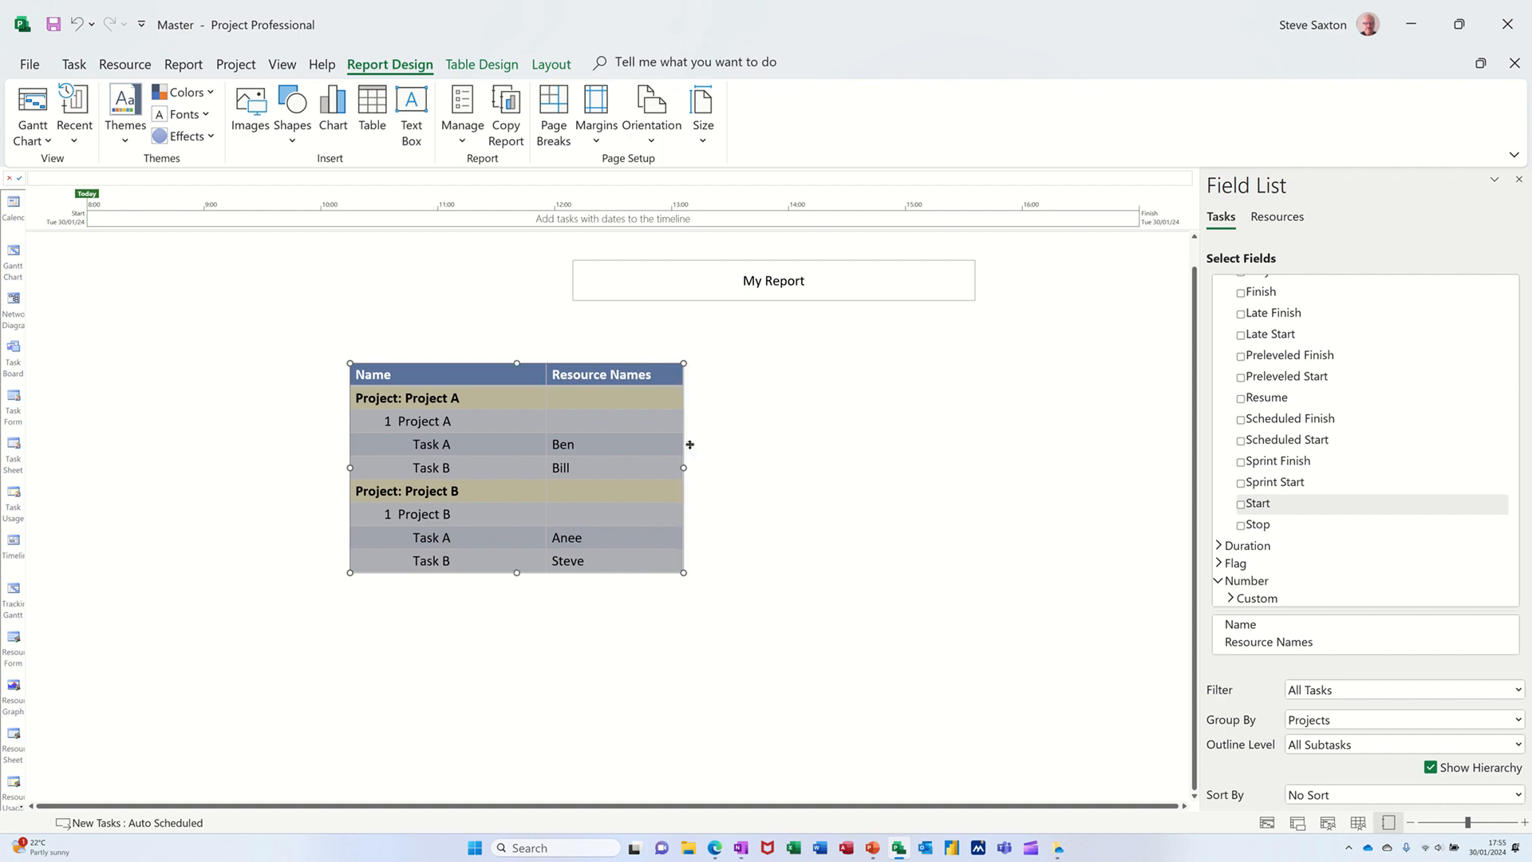
left_click(794, 476)
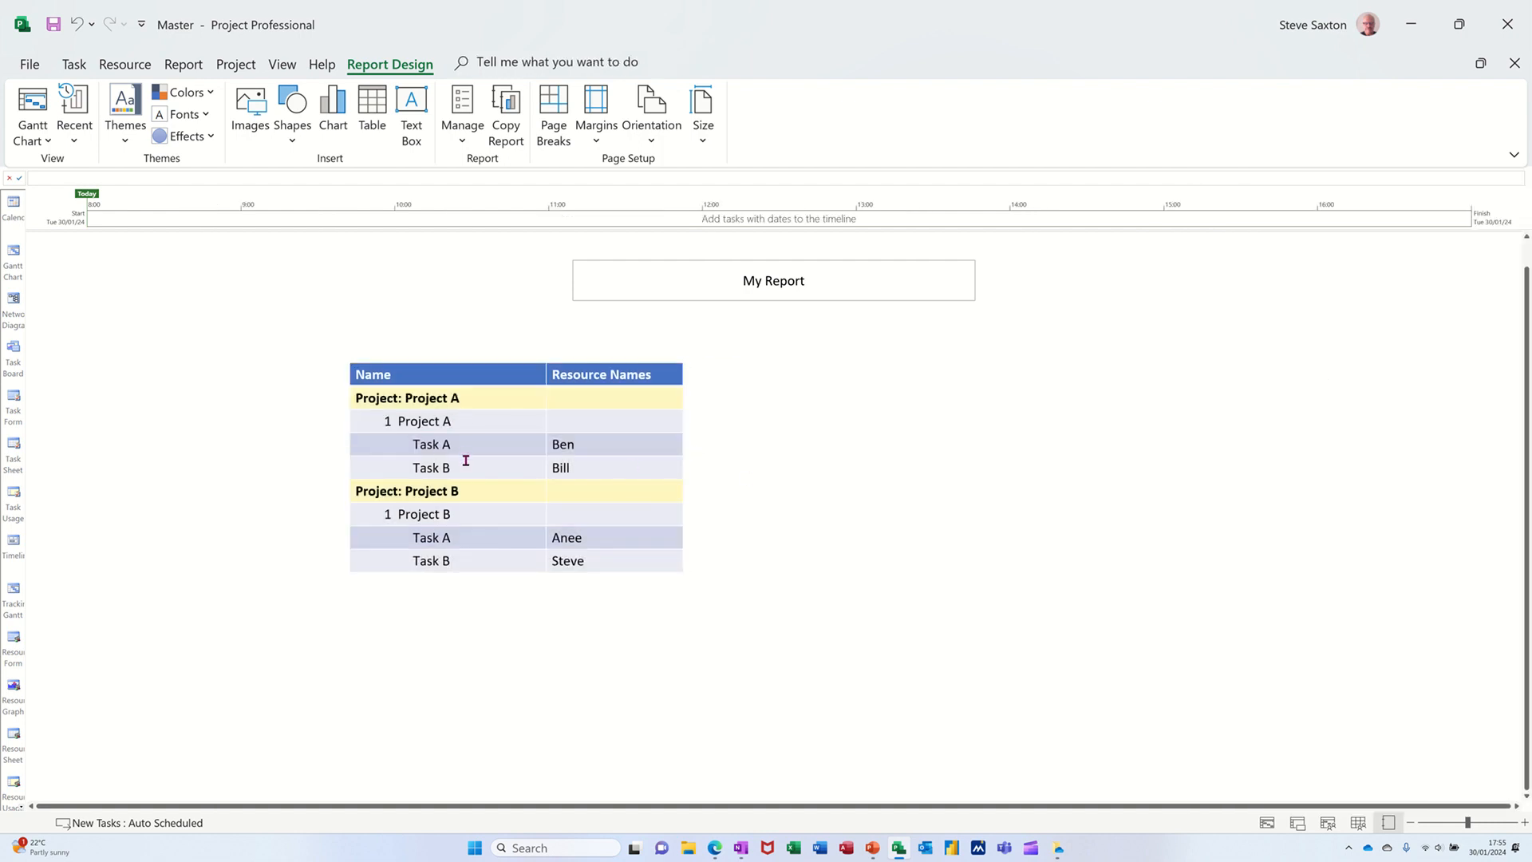
Add the Actual Work and Work fields to the report table, and remove Actual Work again
left_click(637, 461)
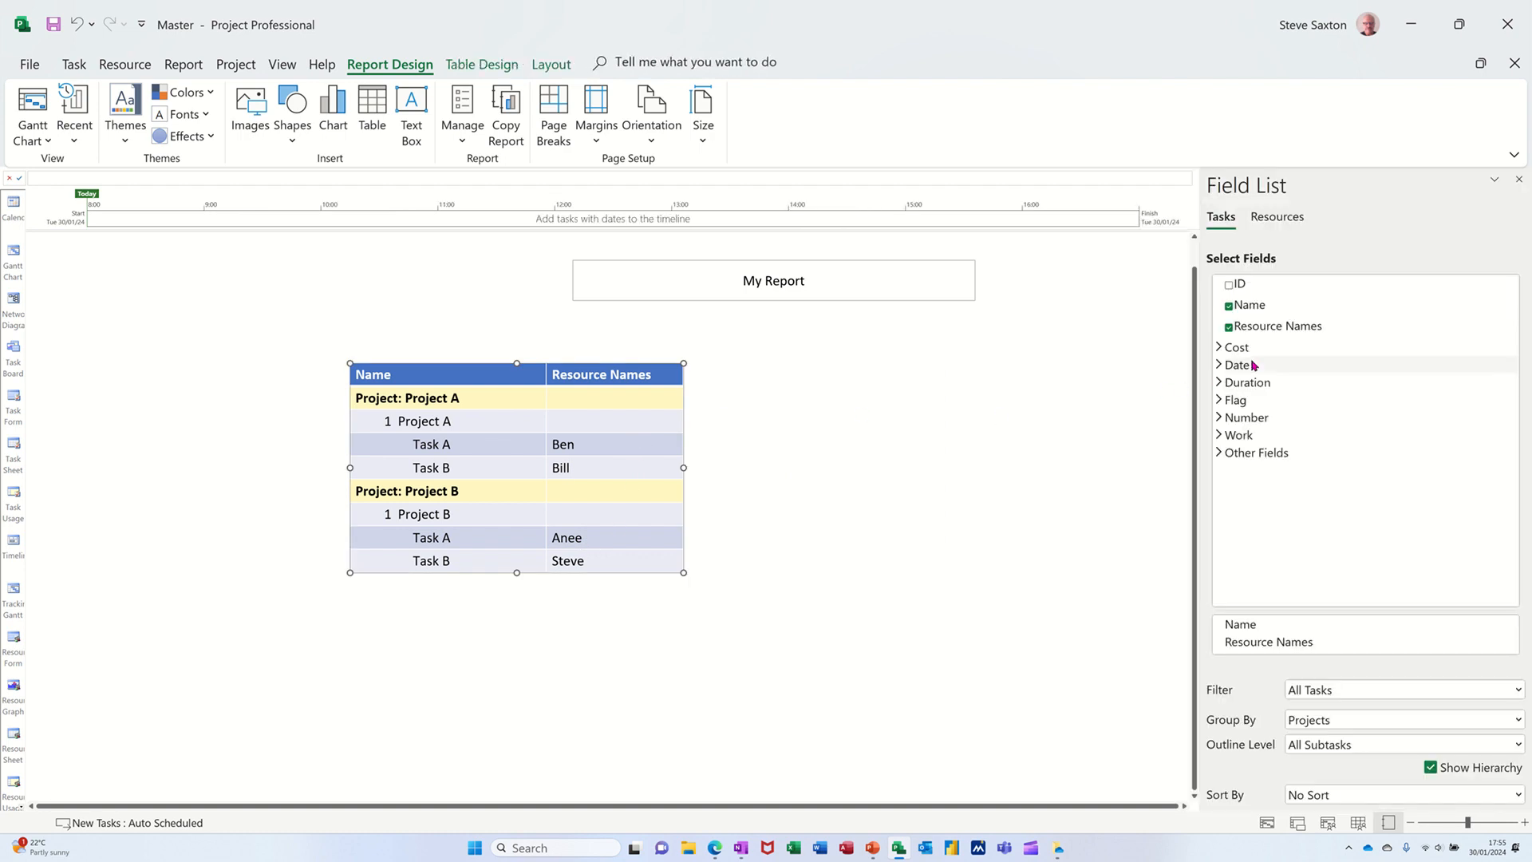
left_click(1221, 436)
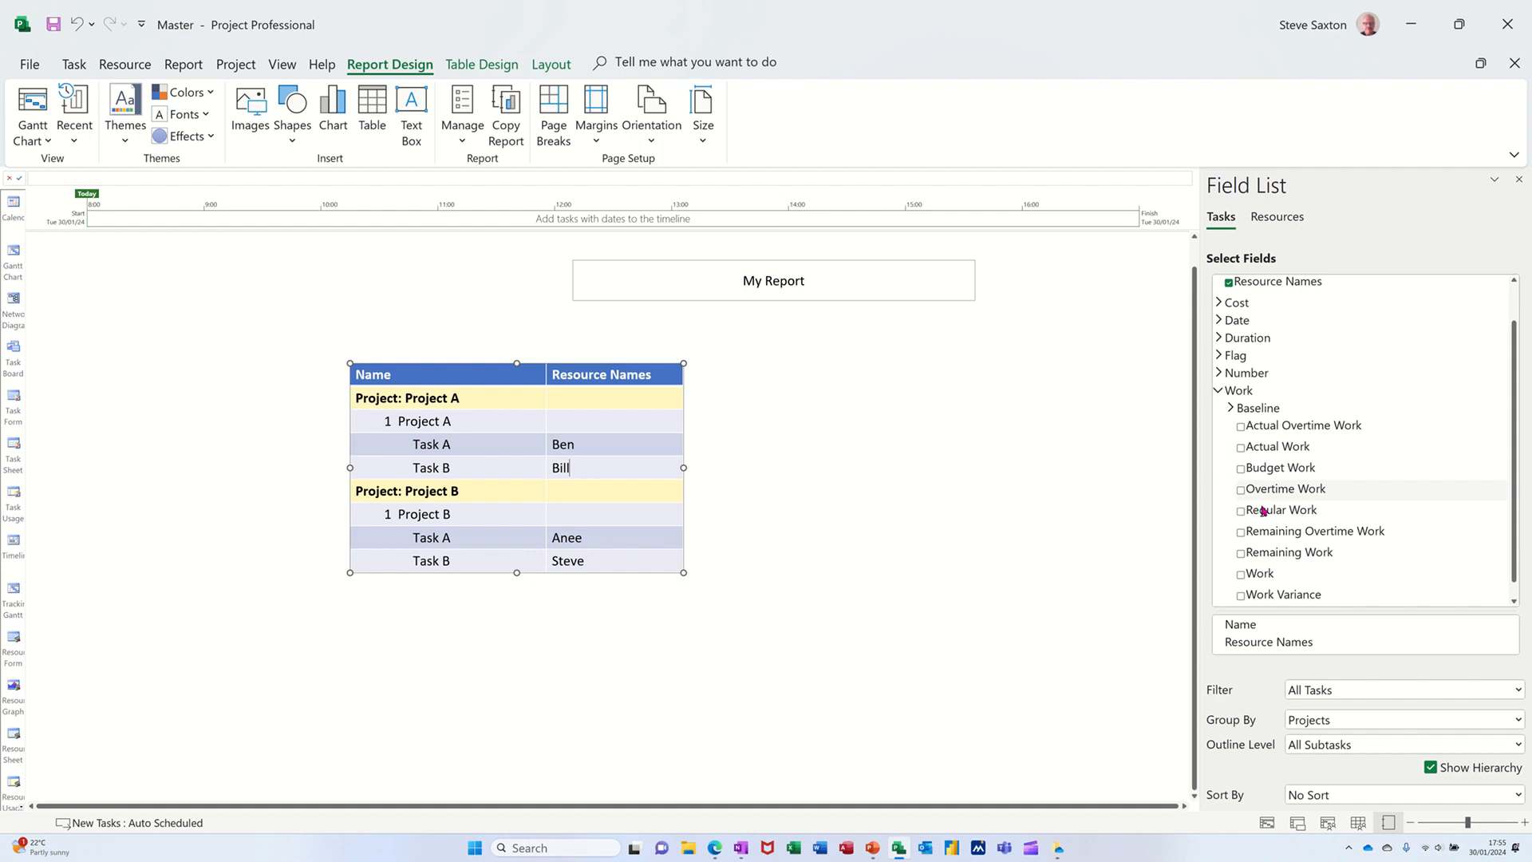
left_click(1240, 447)
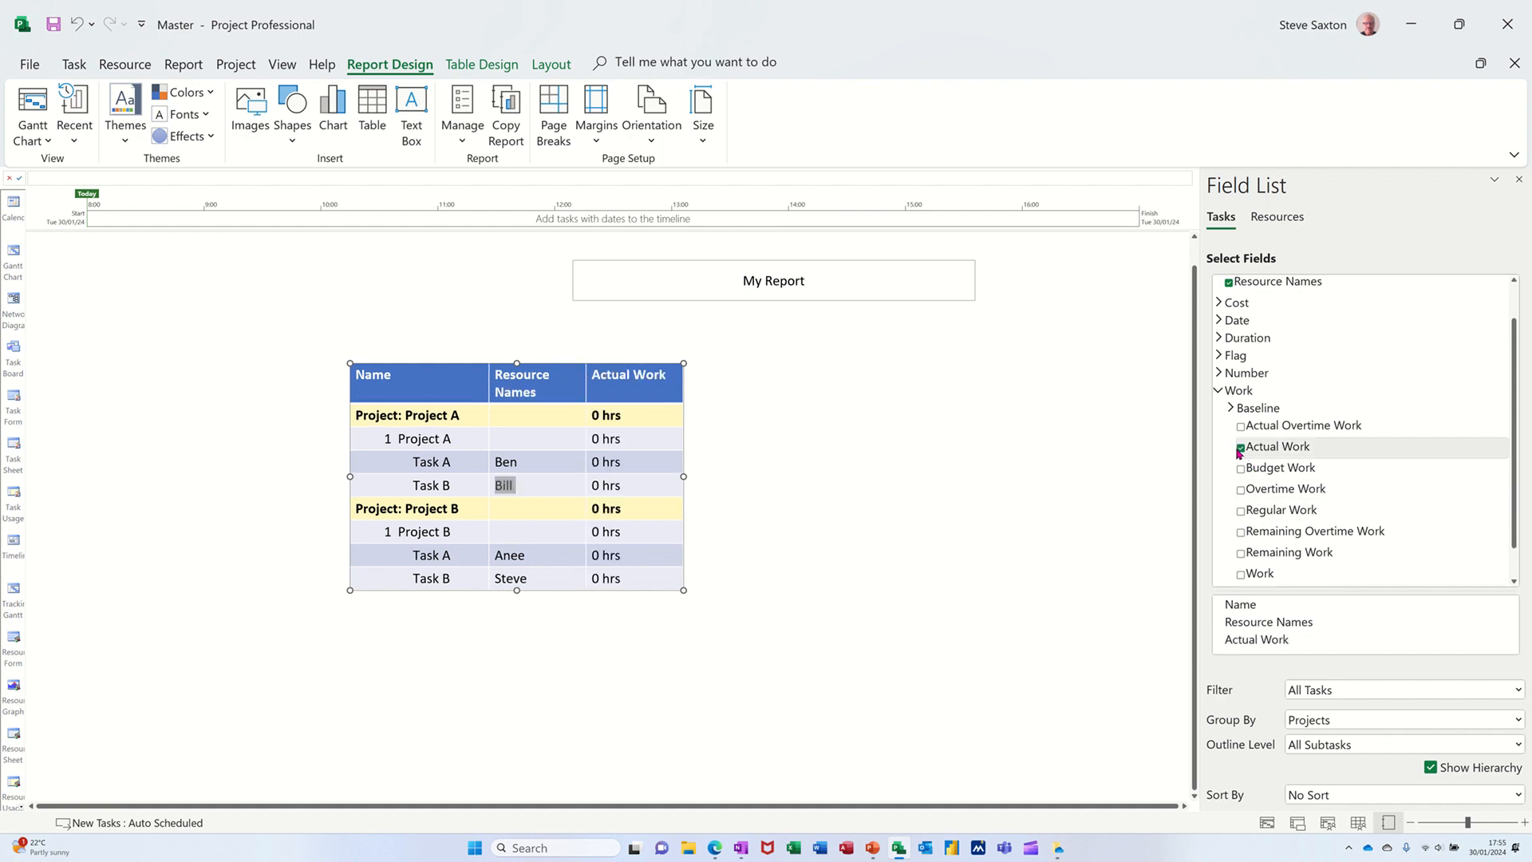
left_click(1240, 574)
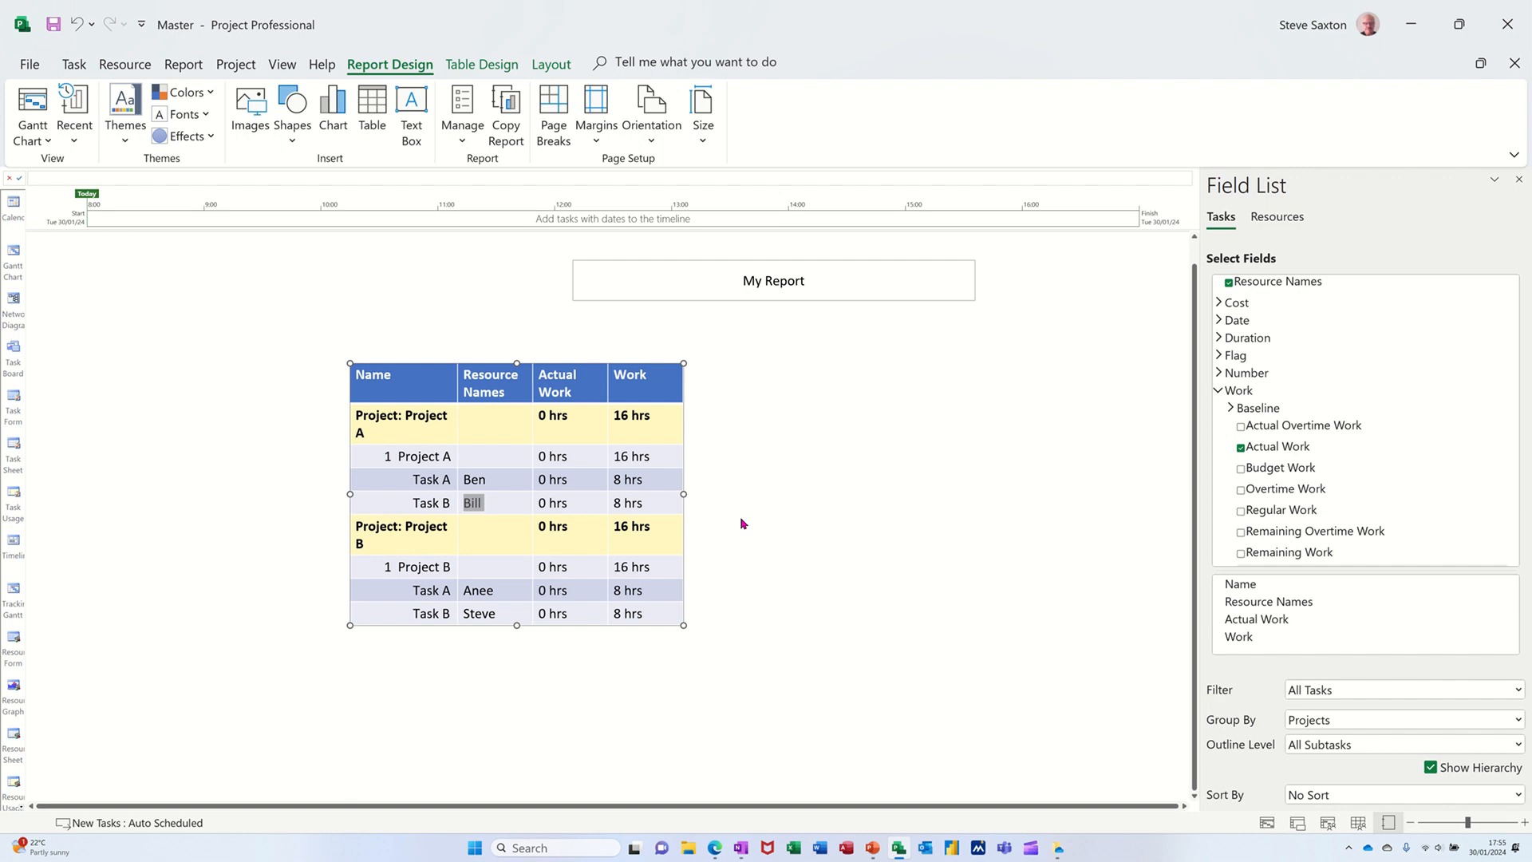
left_click(1240, 447)
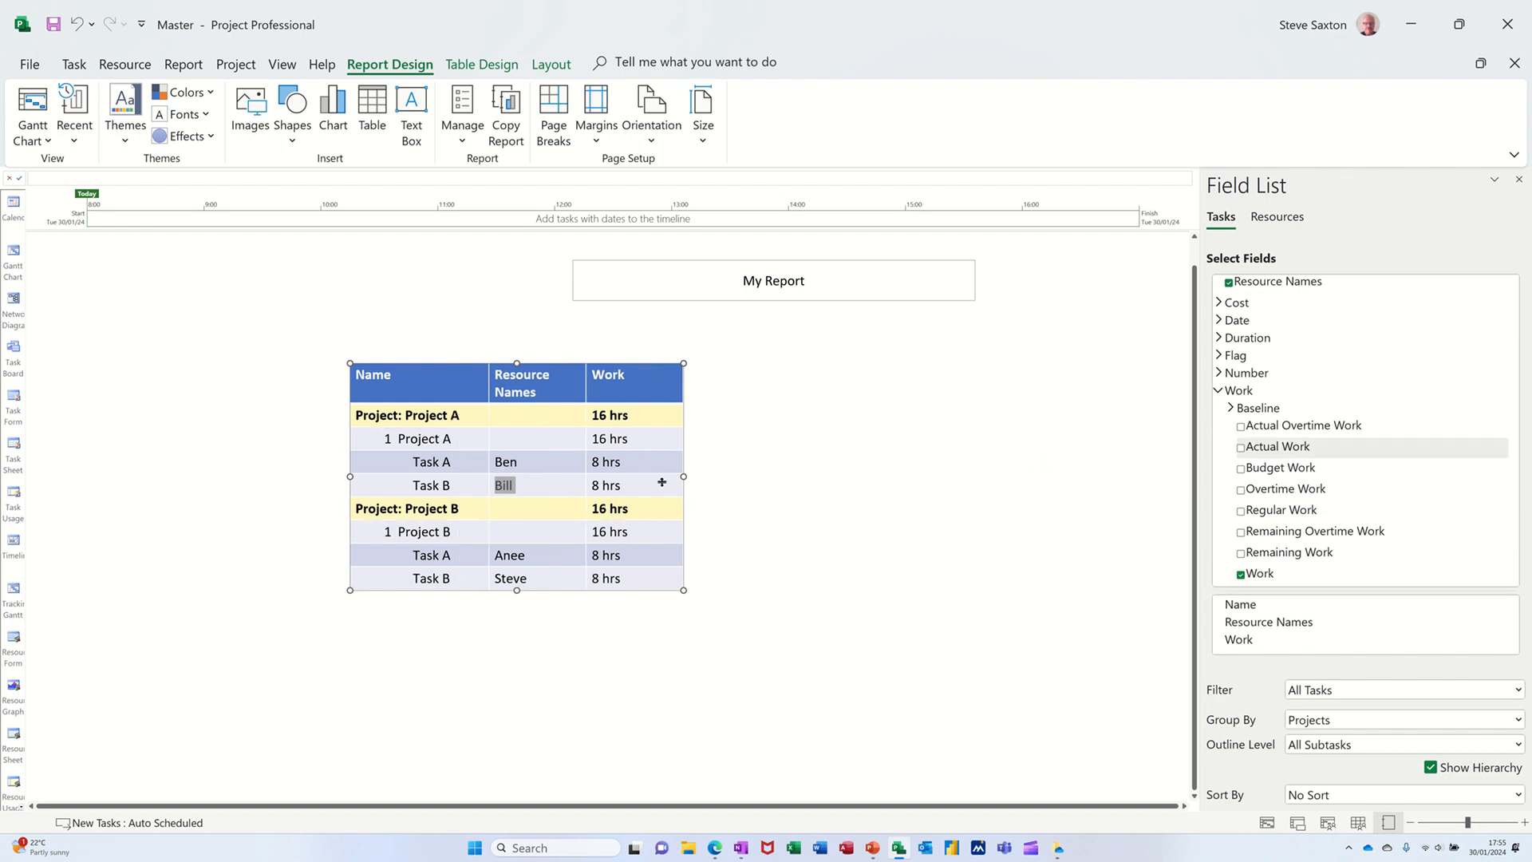